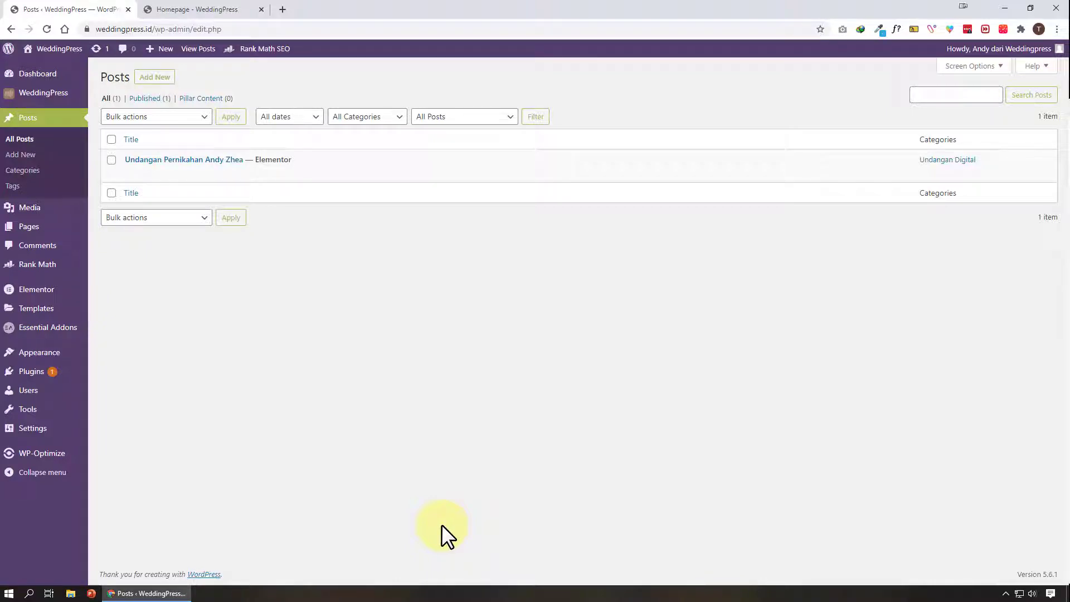
Import the template file WDP MOBILE ICON.json into the Elementor saved templates
{"action": "mouse_move", "coordinate": [72, 311]}
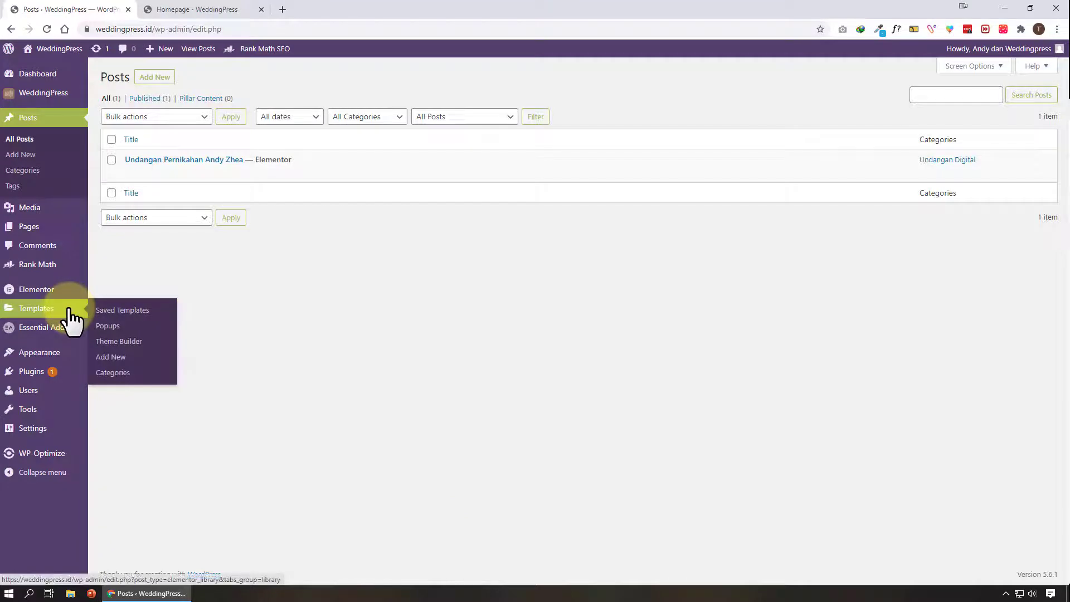
{"action": "left_click", "coordinate": [121, 310]}
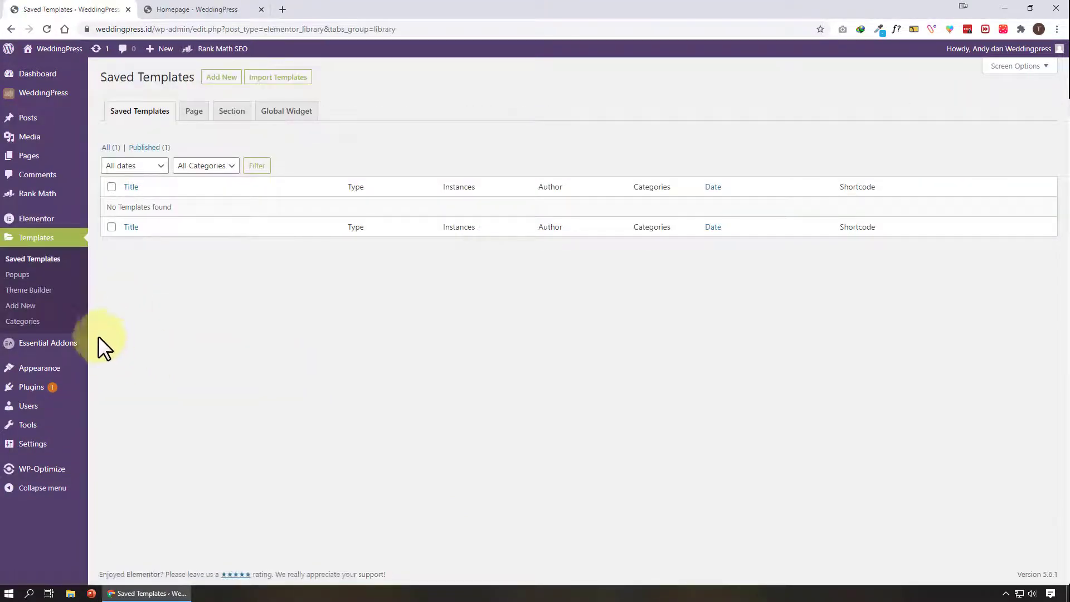
{"action": "left_click", "coordinate": [301, 78]}
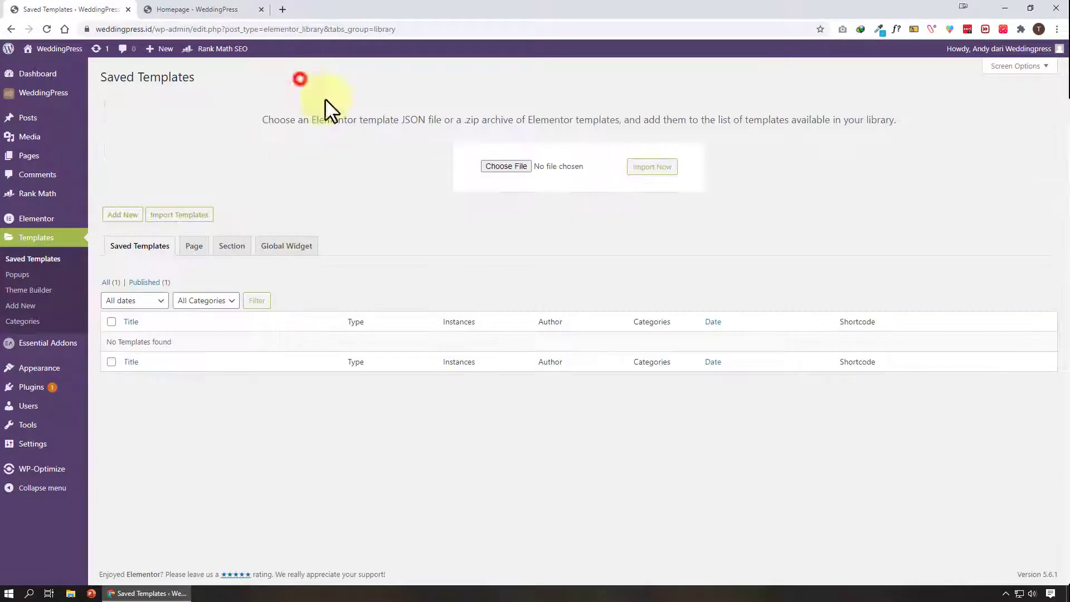
{"action": "left_click", "coordinate": [523, 165]}
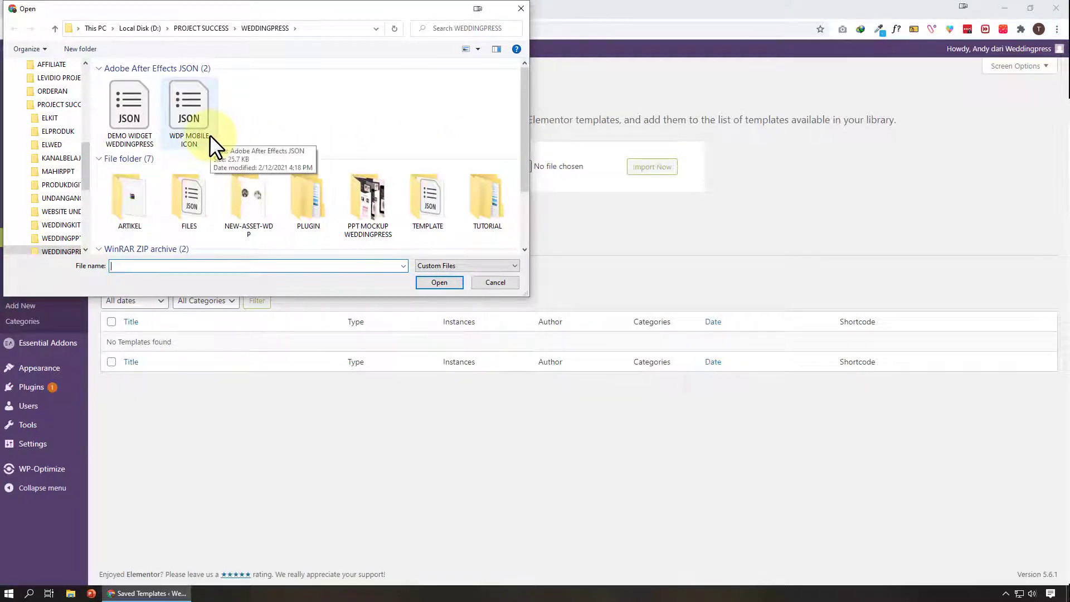
{"action": "left_click", "coordinate": [189, 115]}
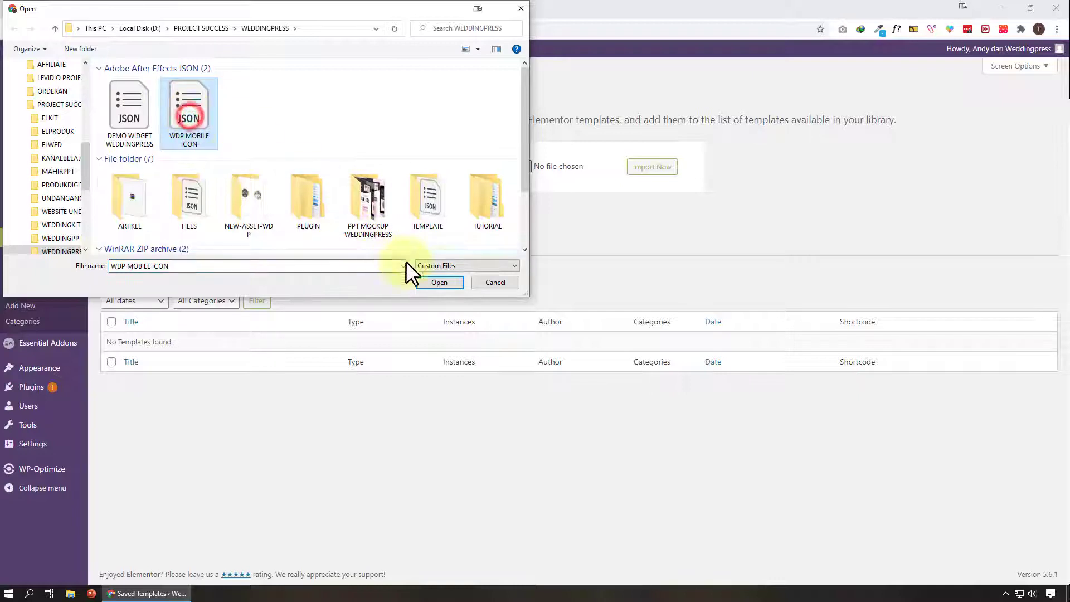
{"action": "left_click", "coordinate": [454, 279]}
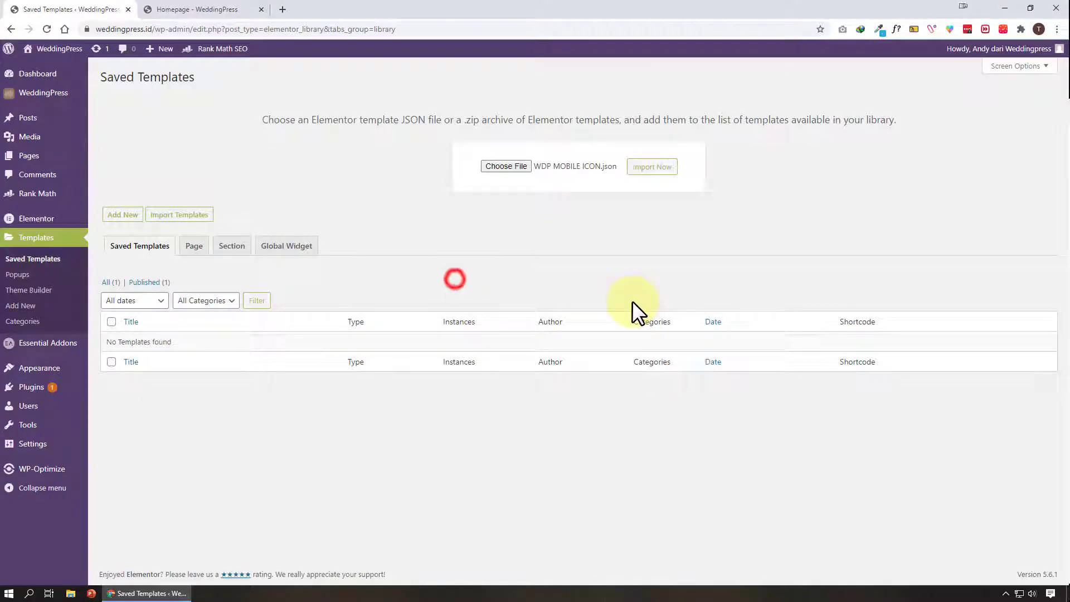
{"action": "left_click", "coordinate": [668, 173]}
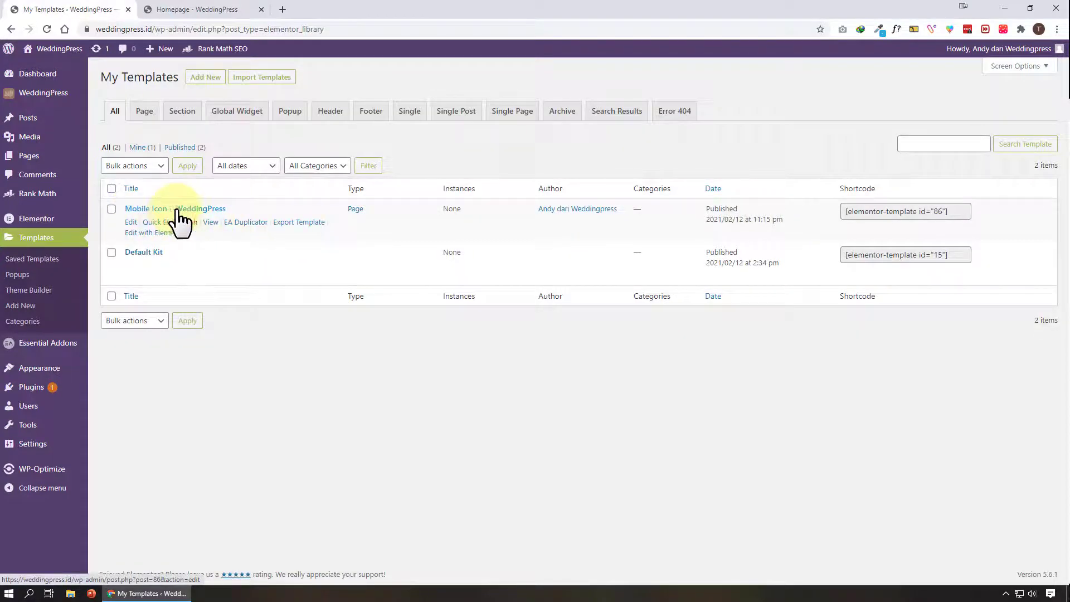
Preview the imported Mobile Icon – WeddingPress template in a new tab
{"action": "right_click", "coordinate": [212, 222]}
{"action": "left_click", "coordinate": [229, 225]}
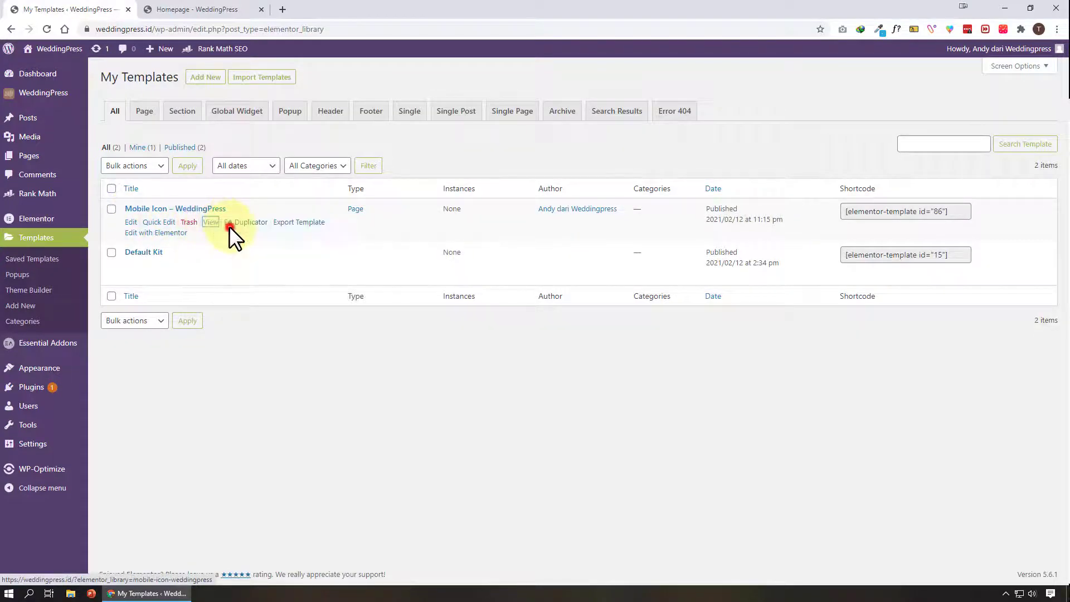
{"action": "left_click", "coordinate": [207, 10]}
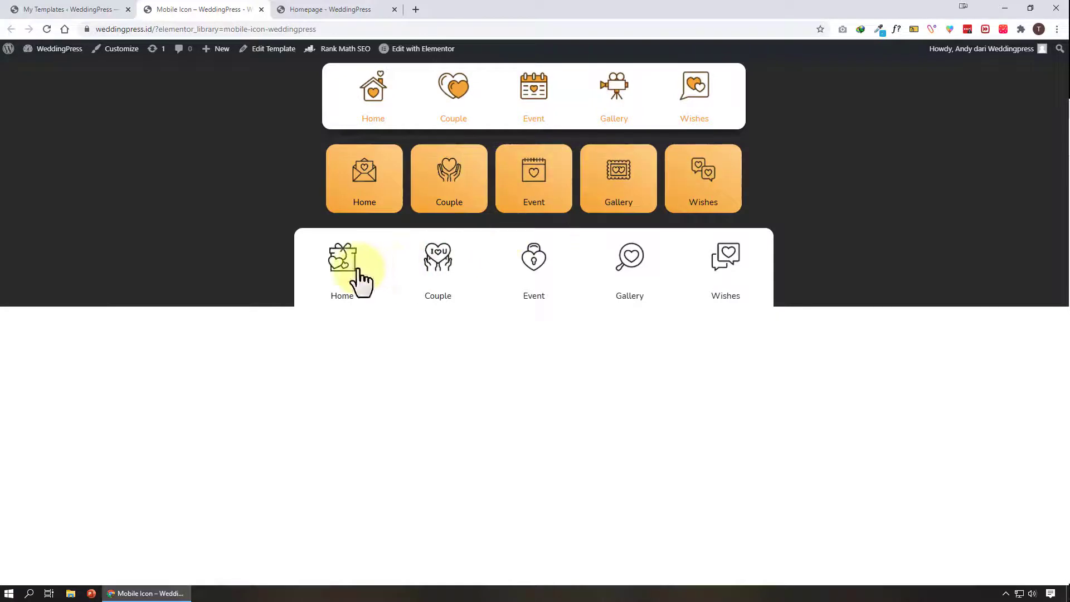
{"action": "left_click", "coordinate": [16, 10]}
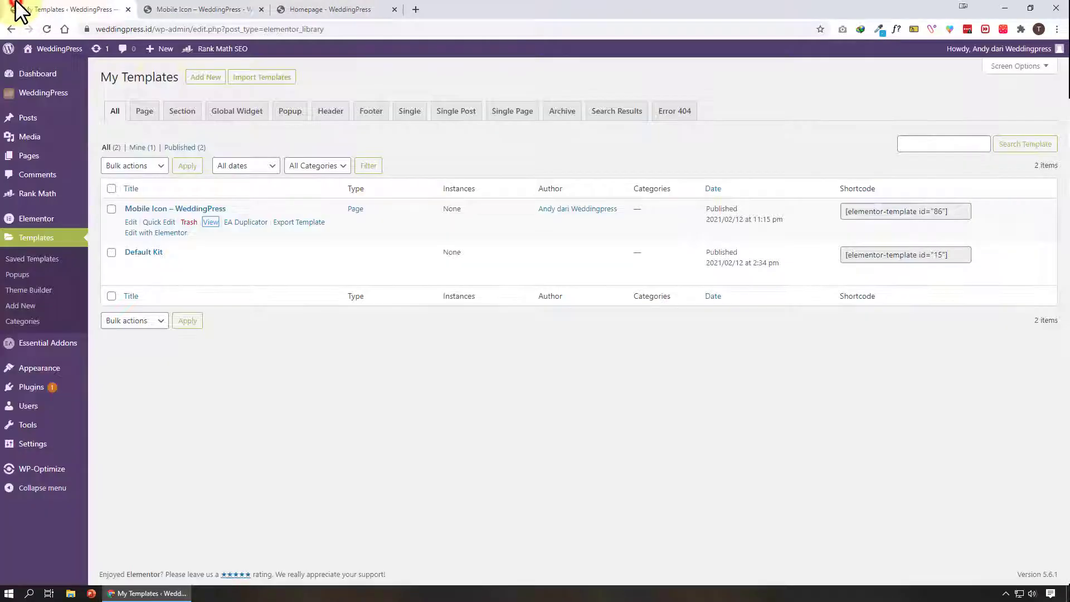
Open the Mobile Icon – WeddingPress template in the Elementor editor in a new tab and inspect its icon menu sections
{"action": "right_click", "coordinate": [163, 237]}
{"action": "left_click", "coordinate": [183, 245]}
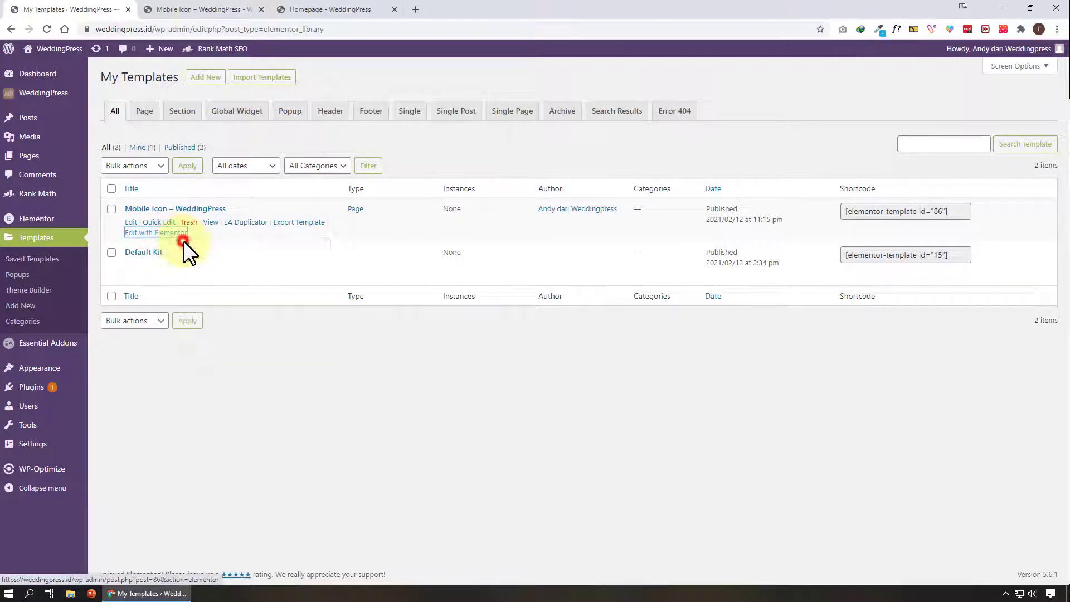
{"action": "left_click", "coordinate": [201, 15]}
{"action": "left_click", "coordinate": [261, 10]}
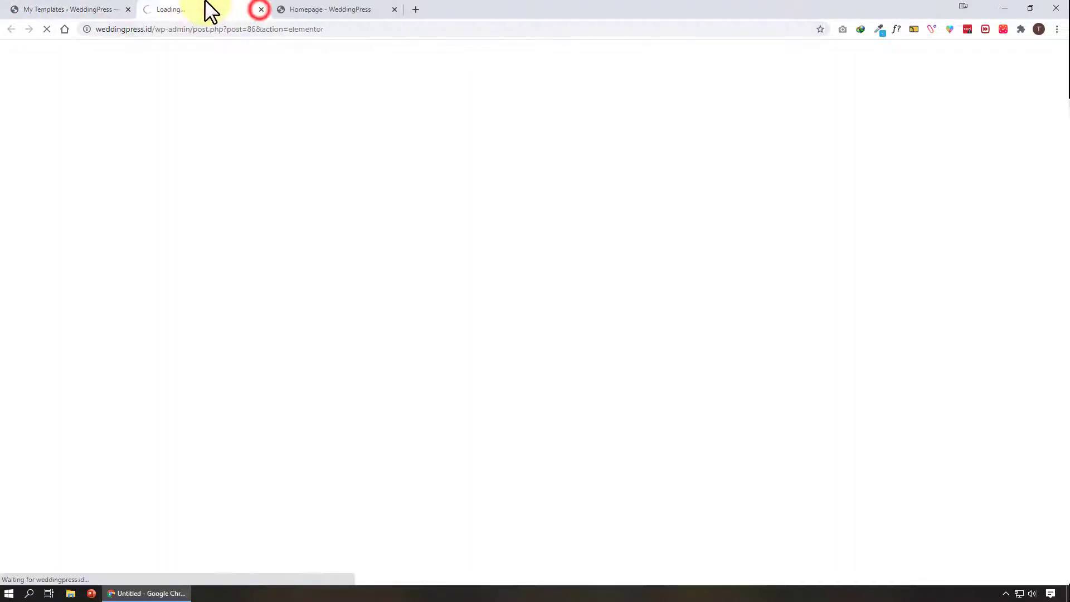
{"action": "left_click", "coordinate": [204, 8]}
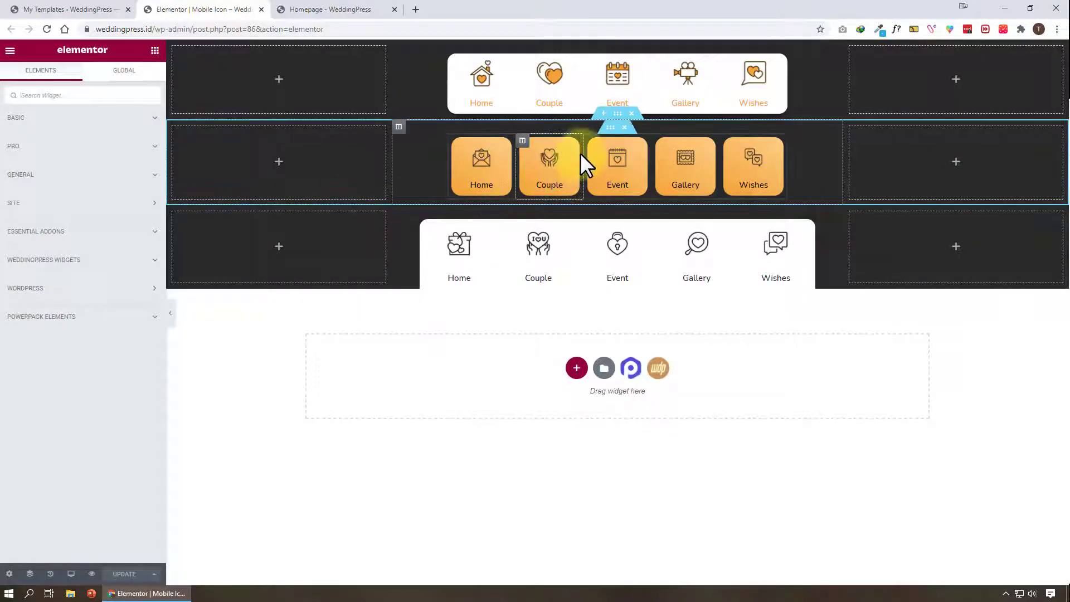
{"action": "left_click", "coordinate": [610, 128]}
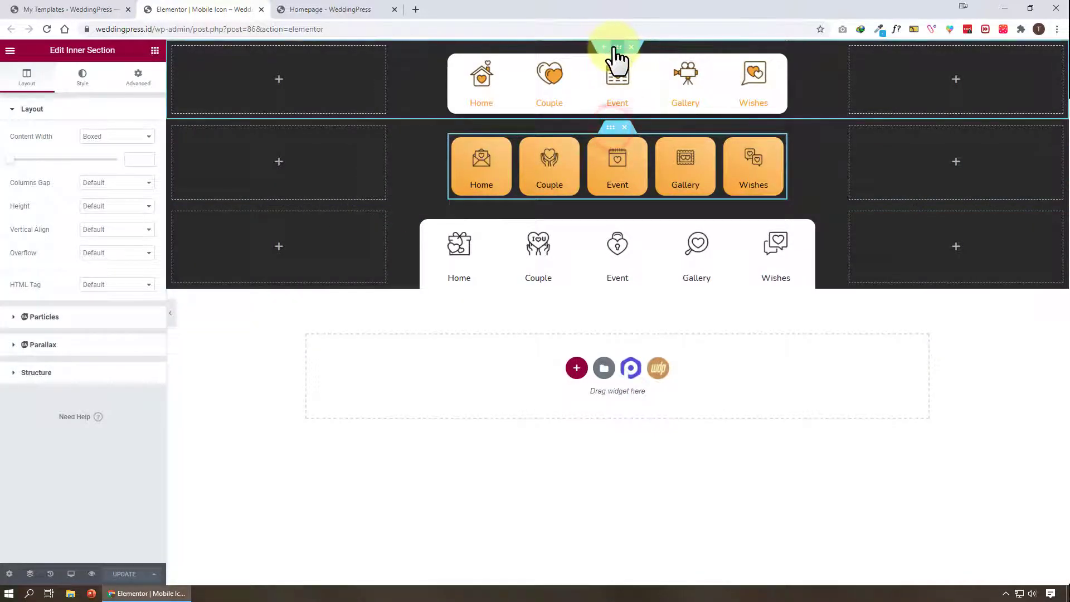
{"action": "left_click", "coordinate": [615, 59]}
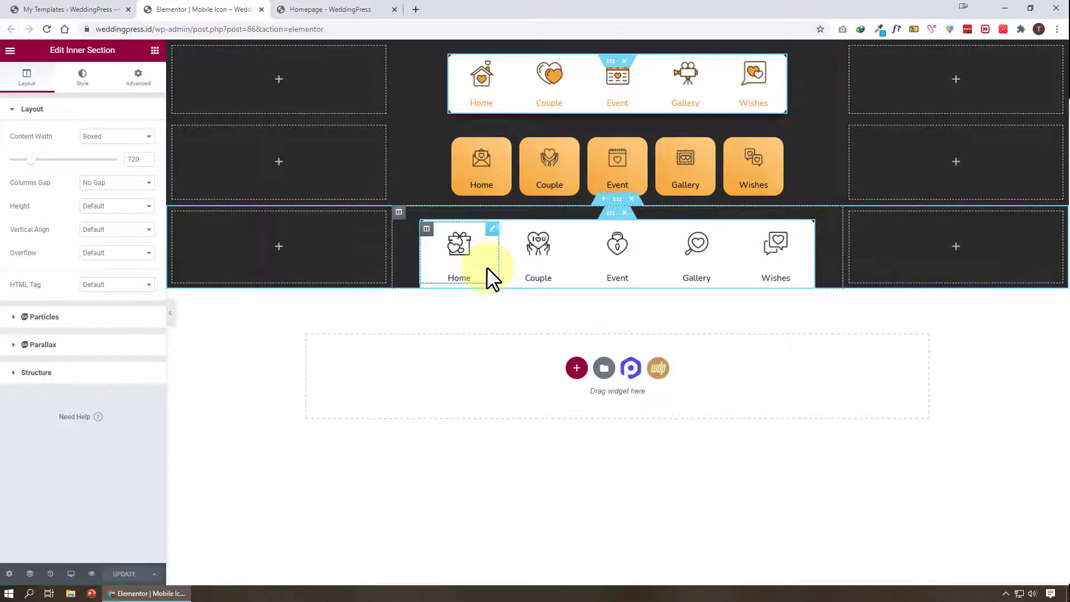
Open the post Undangan Pernikahan Andy Zhea in the Elementor editor in a new tab
{"action": "left_click", "coordinate": [52, 9]}
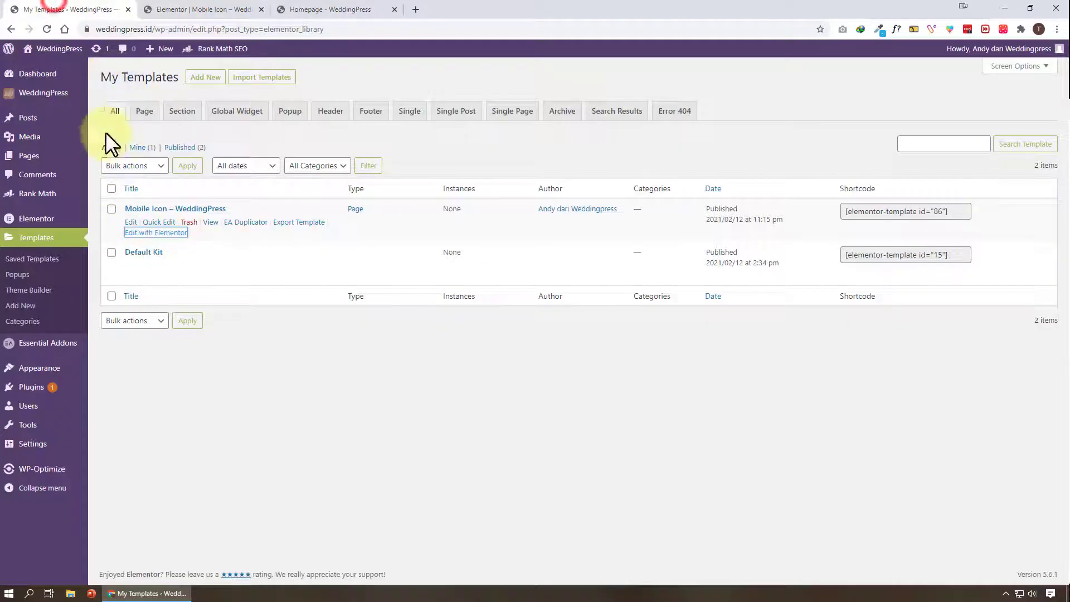
{"action": "left_click", "coordinate": [75, 120]}
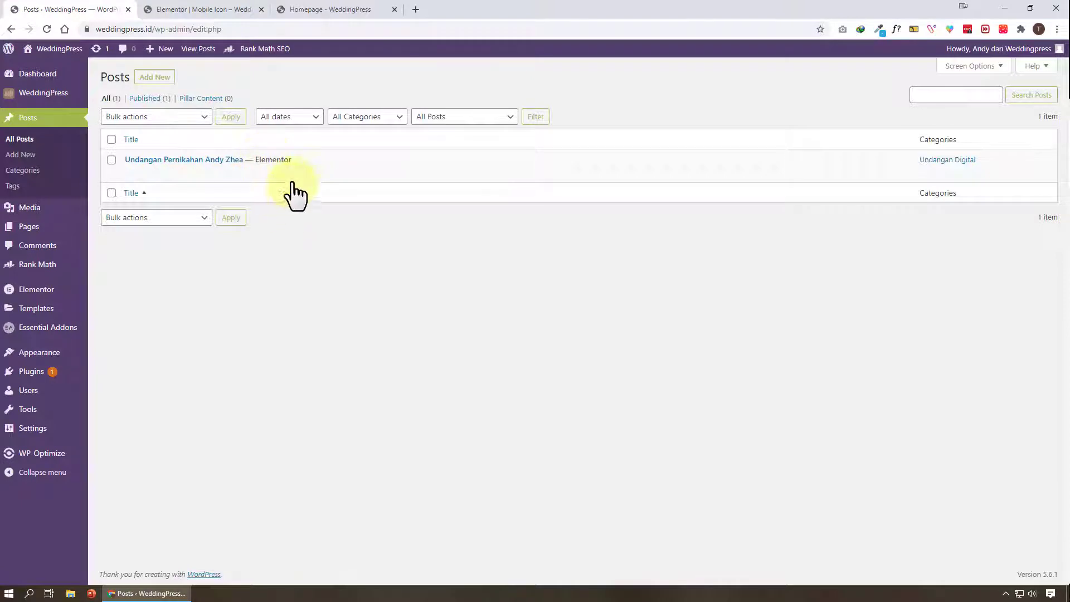
{"action": "right_click", "coordinate": [301, 175]}
{"action": "left_click", "coordinate": [320, 182]}
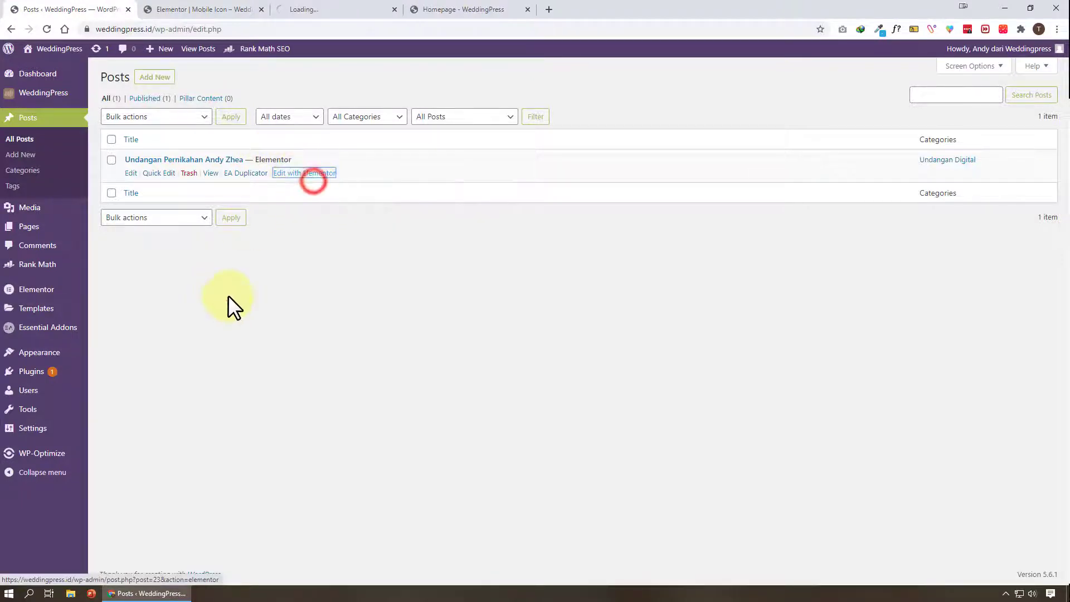
{"action": "left_click", "coordinate": [298, 9]}
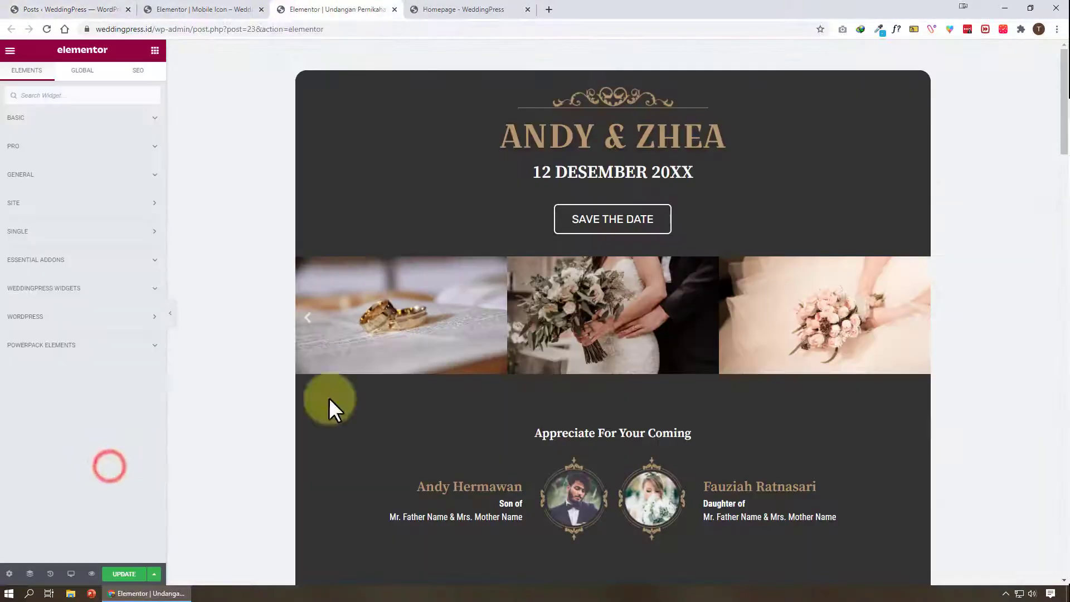
{"action": "scroll", "coordinate": [682, 393], "scroll_direction": "down", "scroll_amount": 20}
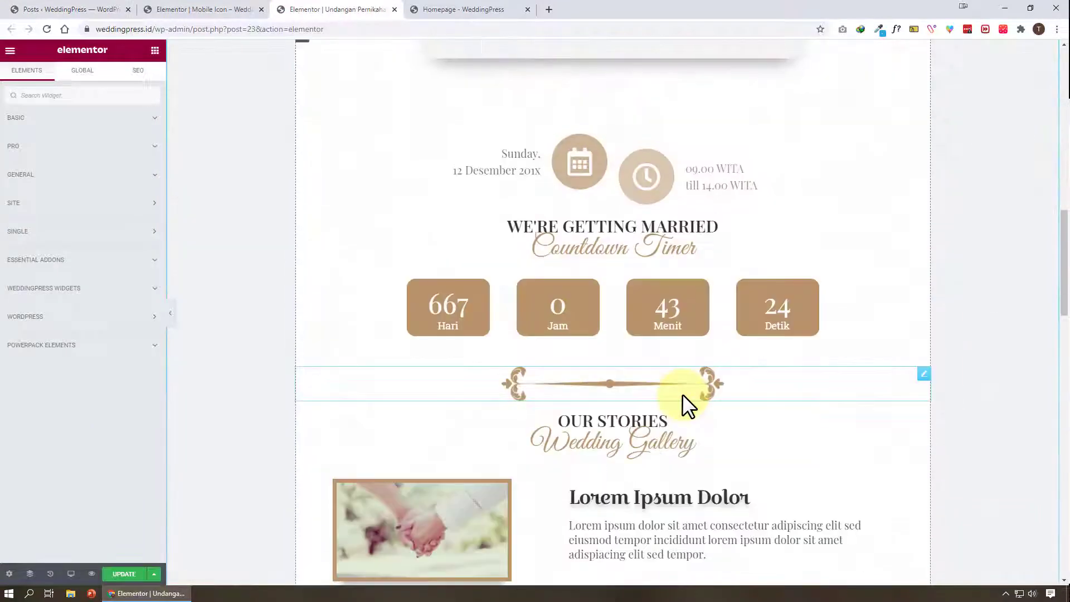
{"action": "scroll", "coordinate": [682, 393], "scroll_direction": "down", "scroll_amount": 10}
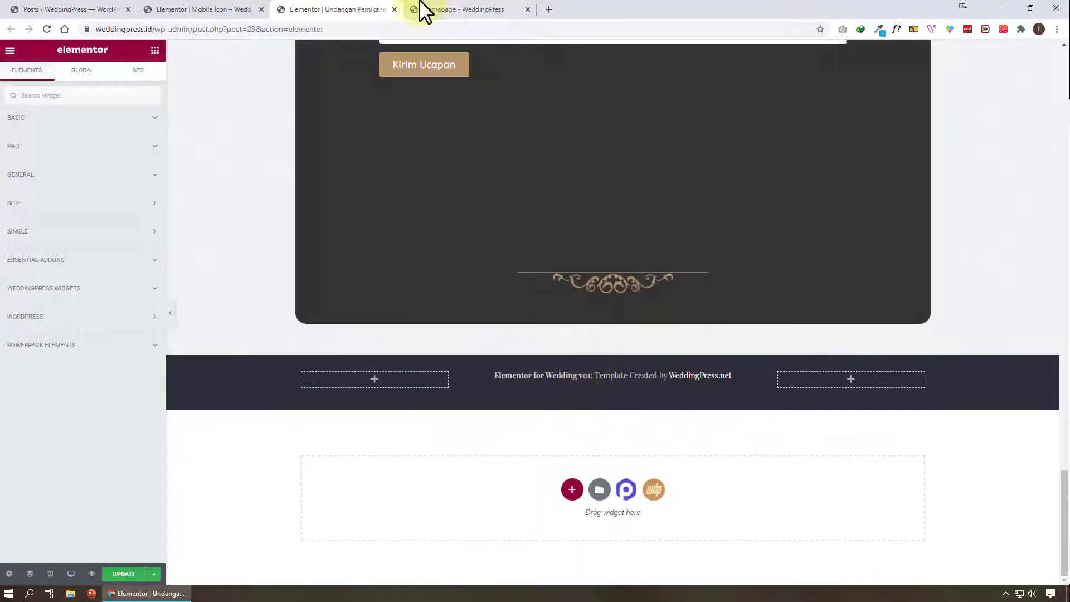
Copy the white icon menu inner section from the Mobile Icon template
{"action": "left_click", "coordinate": [199, 9]}
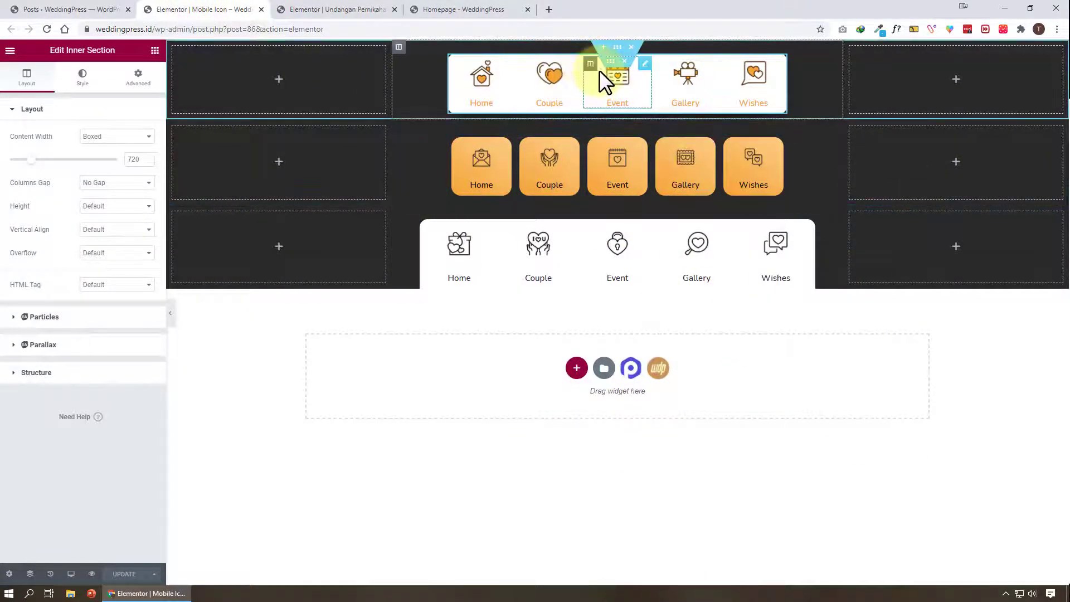
{"action": "right_click", "coordinate": [610, 61]}
{"action": "left_click", "coordinate": [641, 112]}
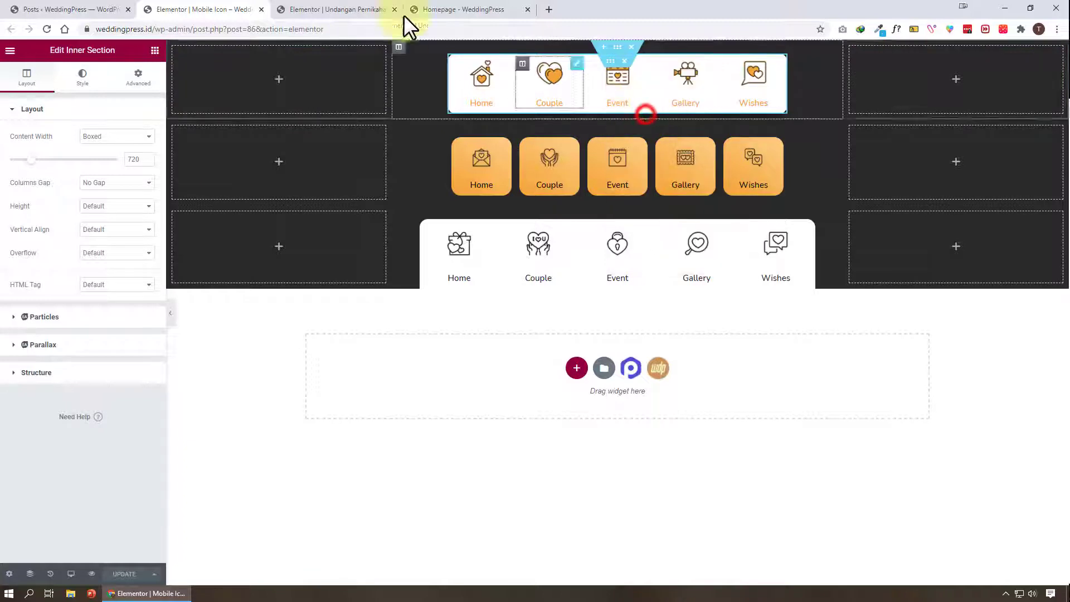
Insert an Inner Section widget into the middle column of the post's footer
{"action": "left_click", "coordinate": [311, 10]}
{"action": "right_click", "coordinate": [597, 372]}
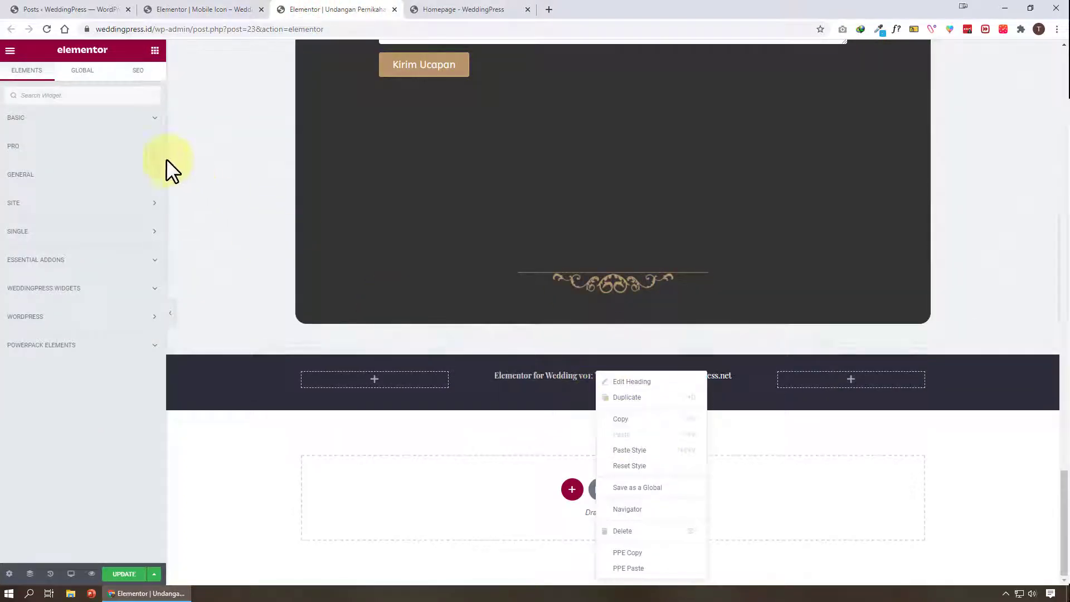
{"action": "left_click", "coordinate": [160, 53]}
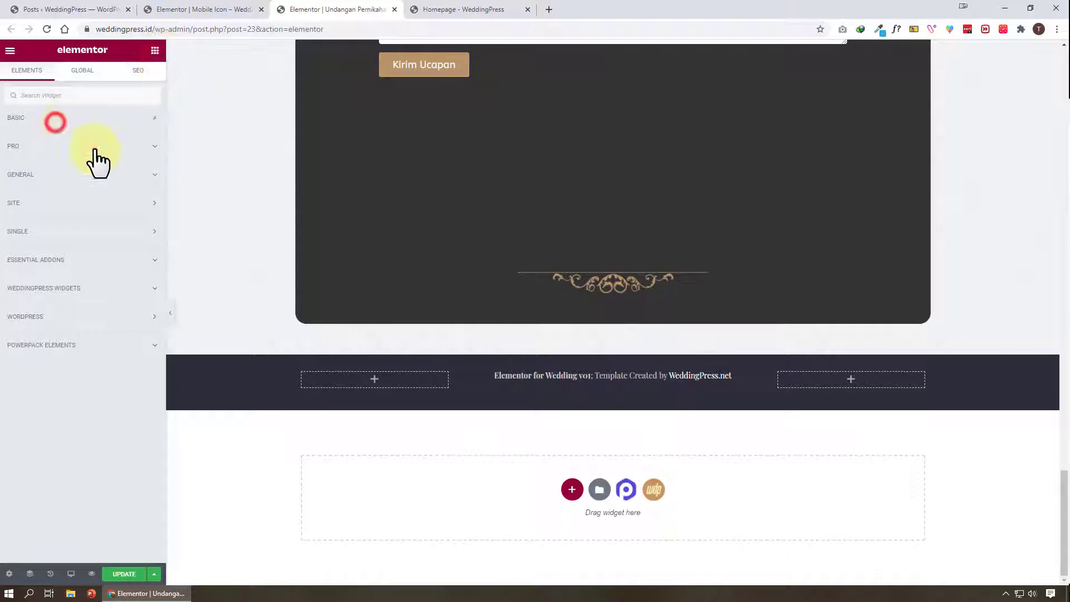
{"action": "left_click", "coordinate": [38, 118]}
{"action": "left_click_drag", "start_coordinate": [42, 157], "coordinate": [554, 401]}
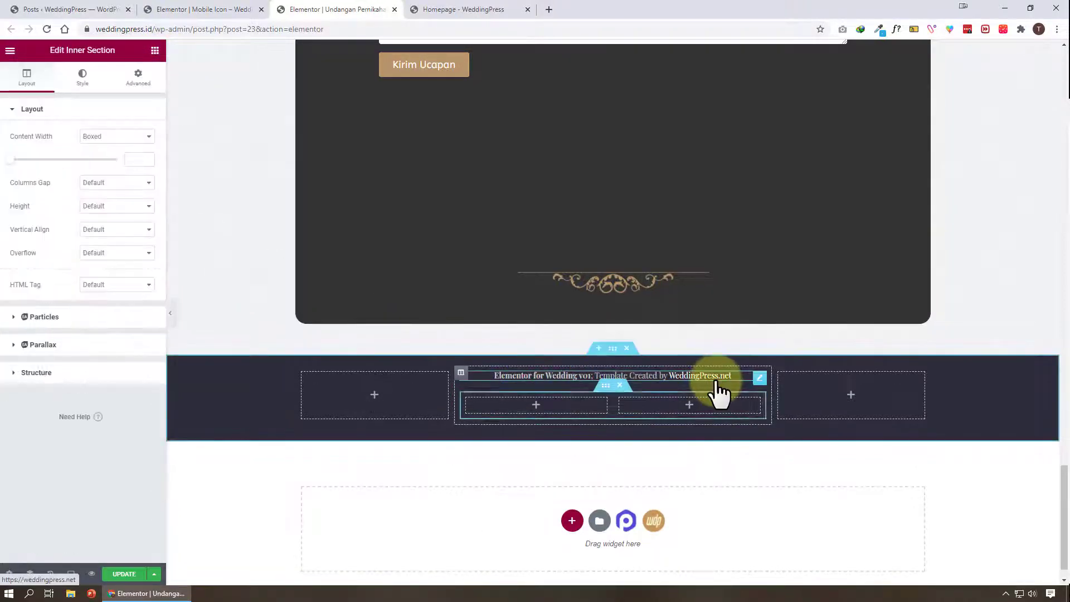
Paste the copied icon menu into the footer and delete the empty inner section
{"action": "right_click", "coordinate": [606, 397]}
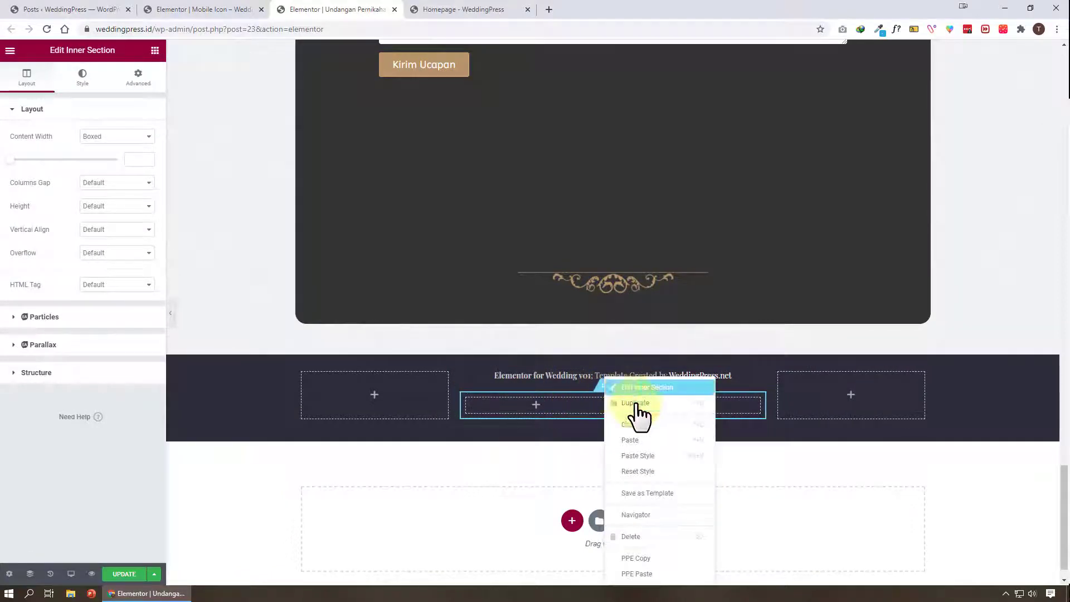
{"action": "left_click", "coordinate": [648, 445]}
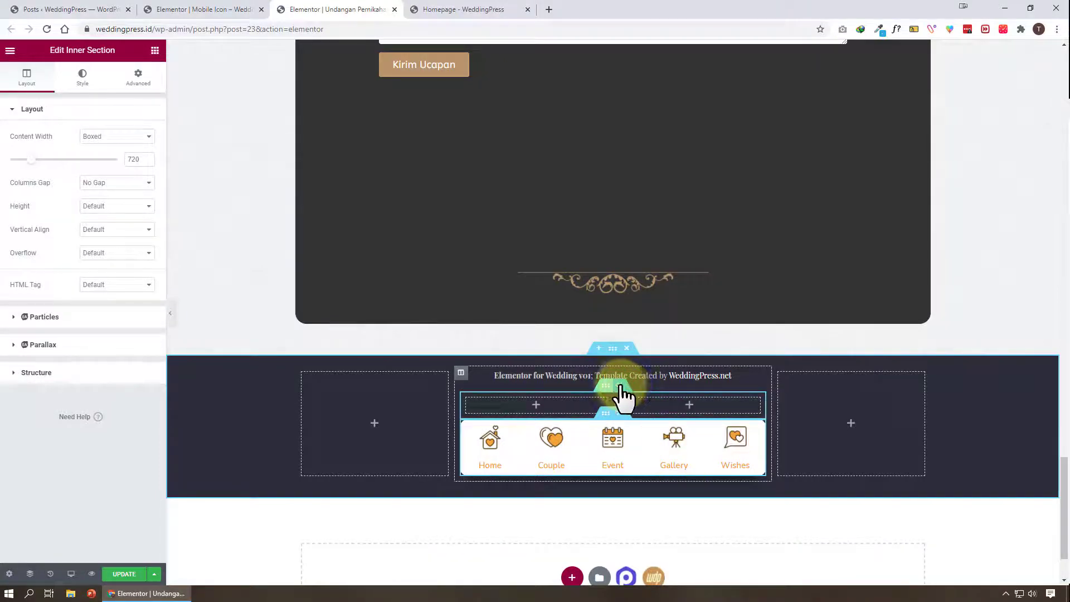
{"action": "left_click", "coordinate": [620, 386]}
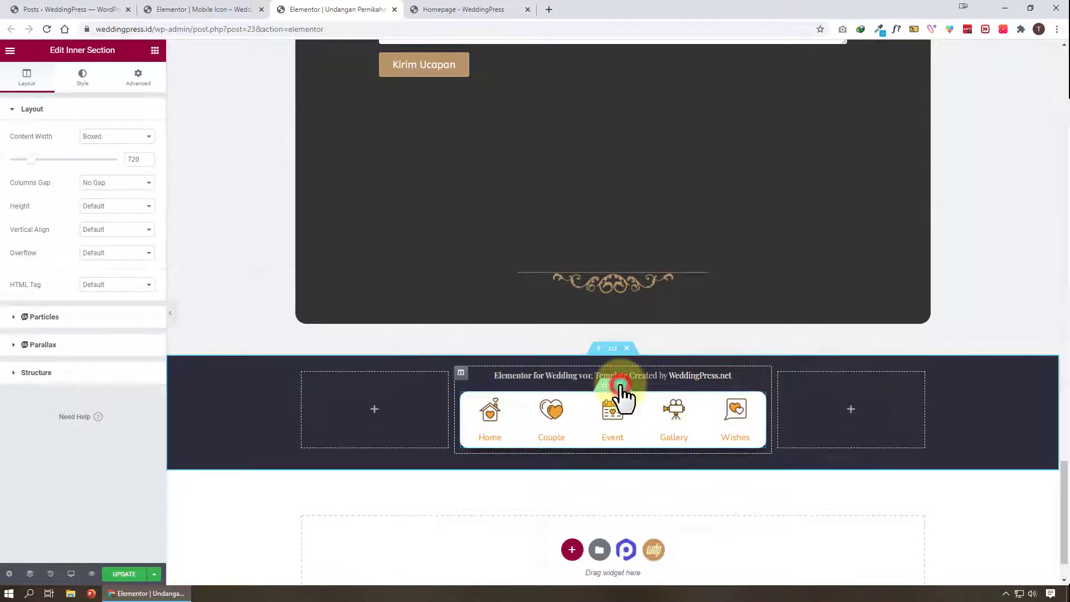
Preview the footer icon menu with the editor panel hidden
{"action": "left_click", "coordinate": [171, 307]}
{"action": "scroll", "coordinate": [716, 361], "scroll_direction": "up", "scroll_amount": 2}
{"action": "scroll", "coordinate": [518, 513], "scroll_direction": "up", "scroll_amount": 4}
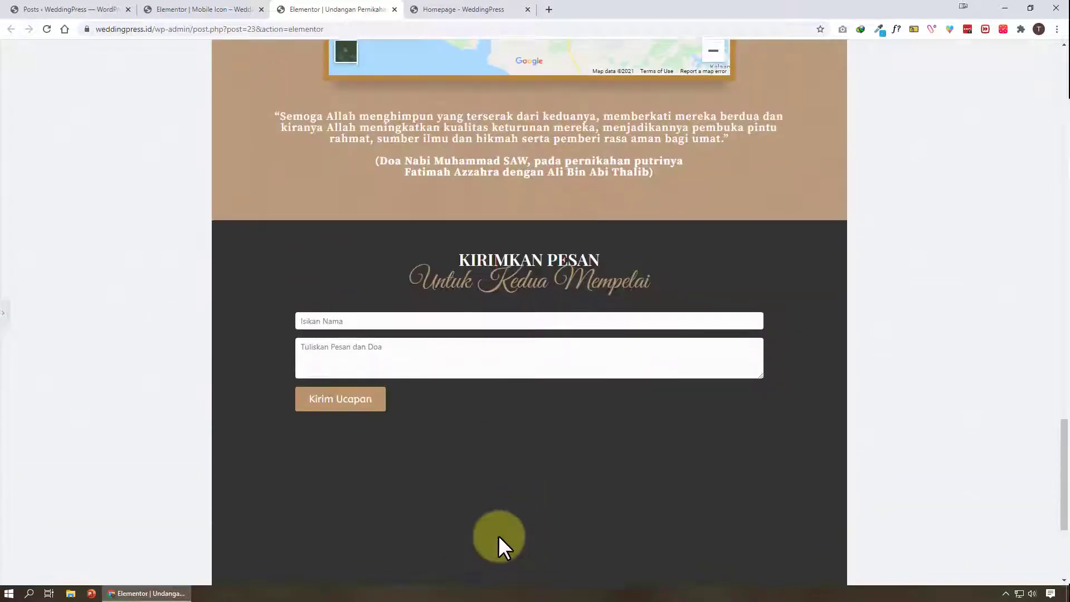
{"action": "scroll", "coordinate": [499, 535], "scroll_direction": "down", "scroll_amount": 4}
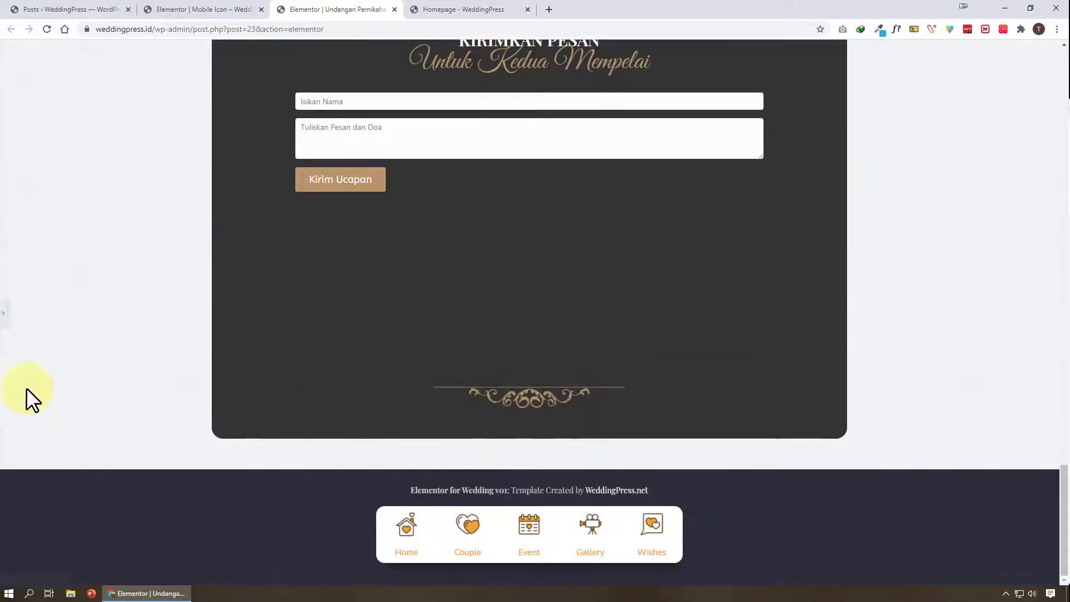
{"action": "left_click", "coordinate": [3, 309]}
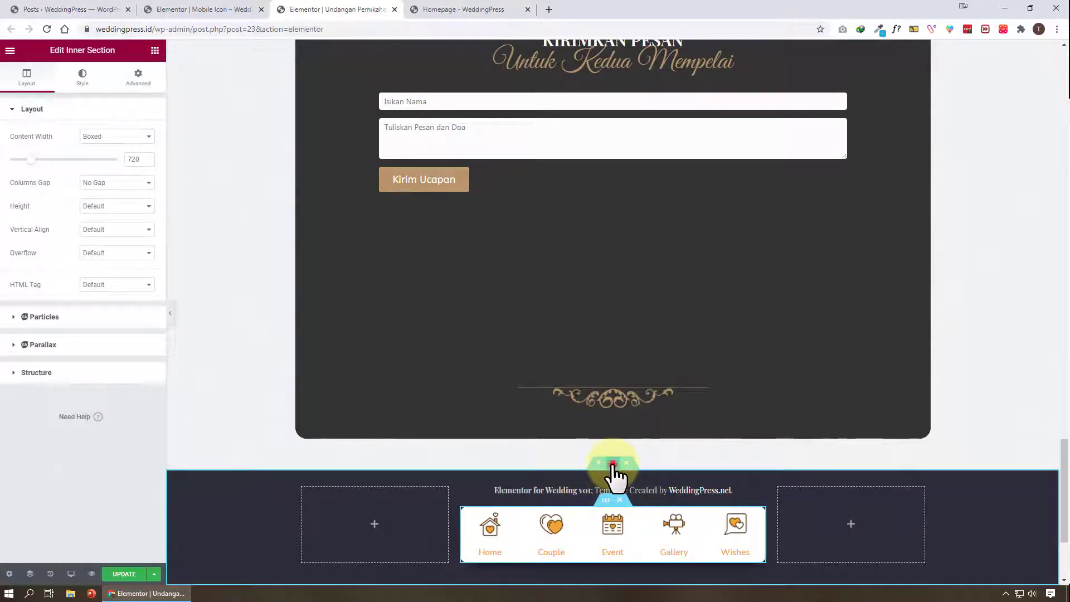
Set the footer section's content width to Full Width
{"action": "left_click", "coordinate": [613, 464]}
{"action": "left_click", "coordinate": [125, 140]}
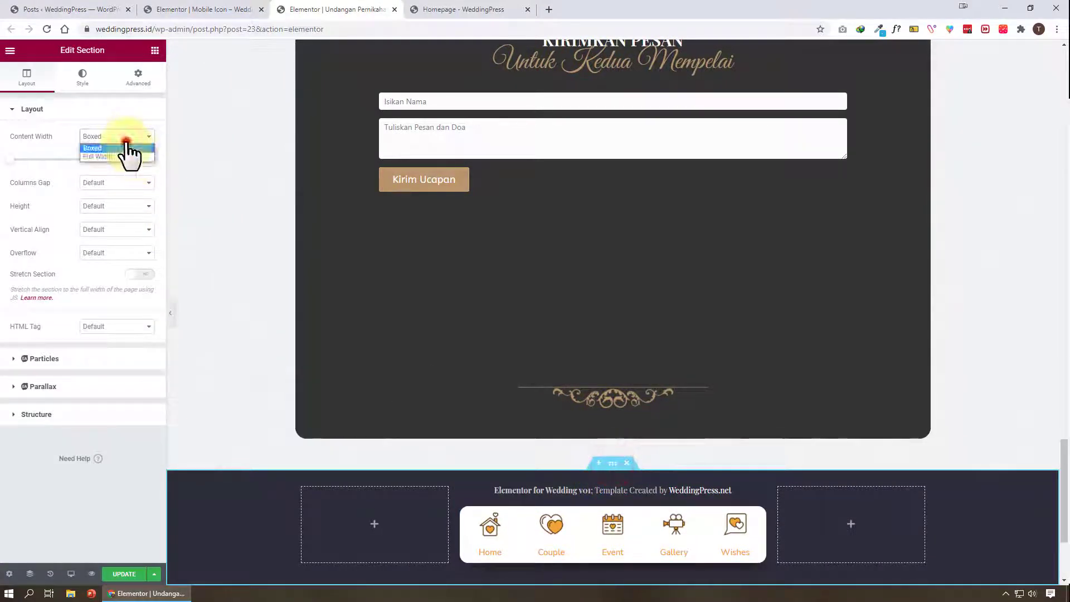
{"action": "left_click", "coordinate": [135, 156]}
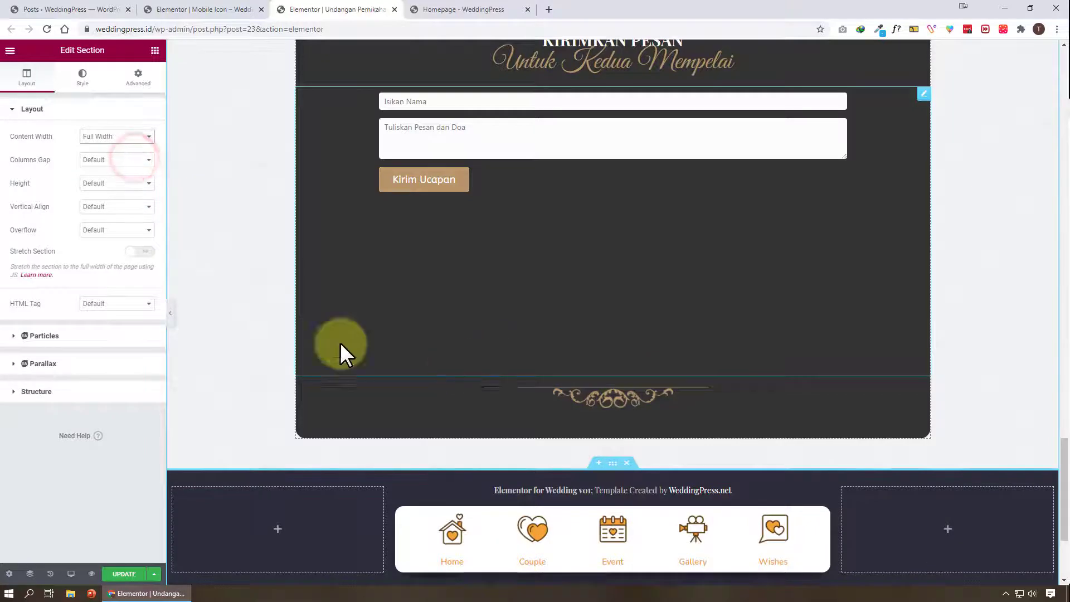
Set the footer section's padding to 10 on the right, 5 at the bottom and 10 on the left
{"action": "left_click", "coordinate": [137, 81]}
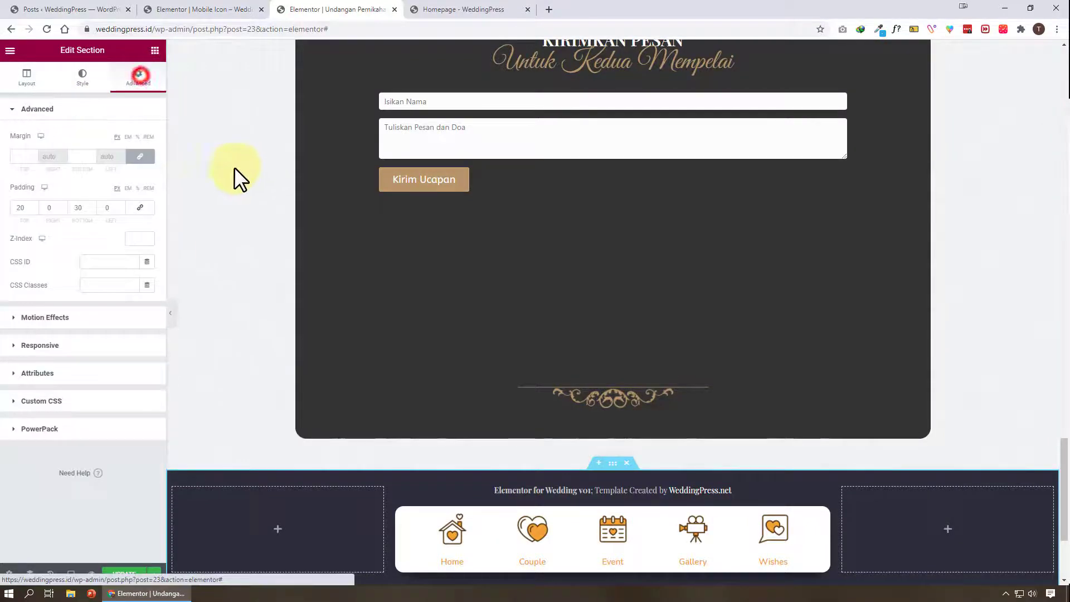
{"action": "left_click", "coordinate": [114, 207]}
{"action": "type", "text": "1"}
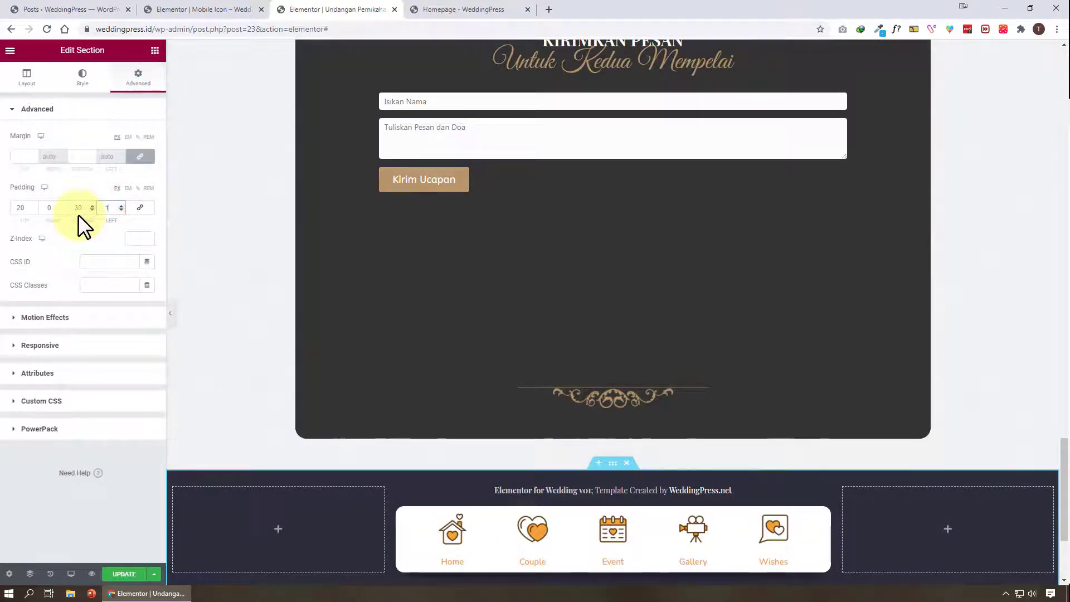
{"action": "type", "text": "0"}
{"action": "left_click", "coordinate": [56, 207]}
{"action": "type", "text": "10"}
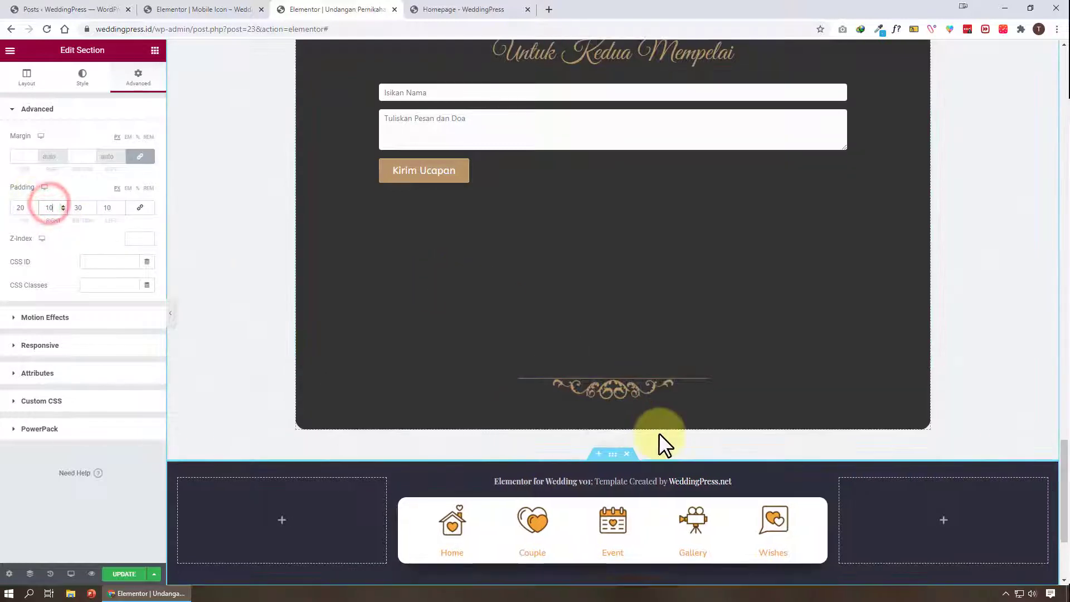
{"action": "scroll", "coordinate": [658, 433], "scroll_direction": "down", "scroll_amount": 3}
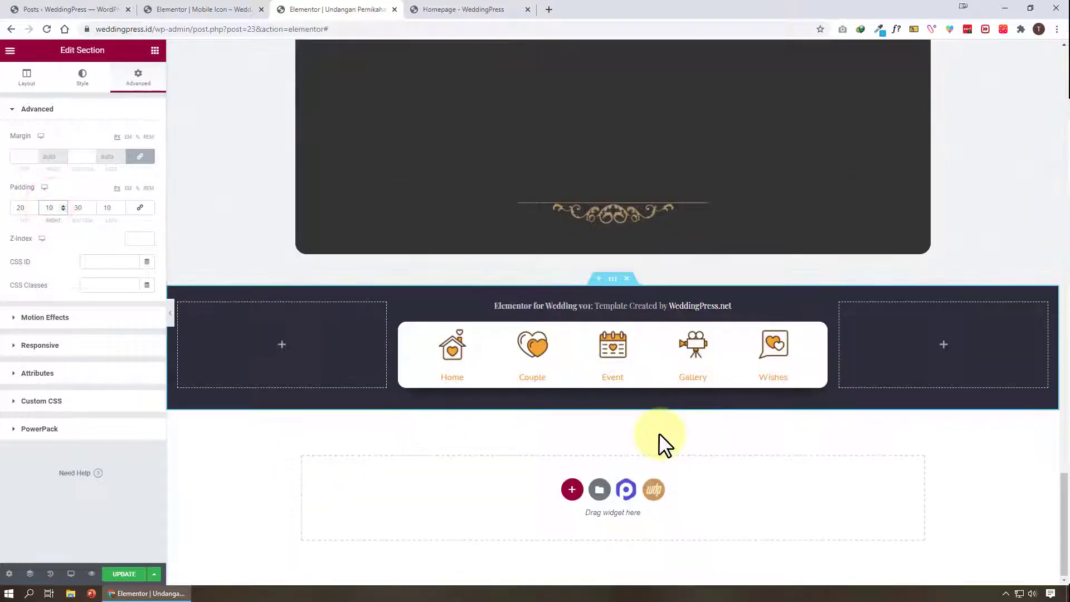
{"action": "double_click", "coordinate": [79, 207]}
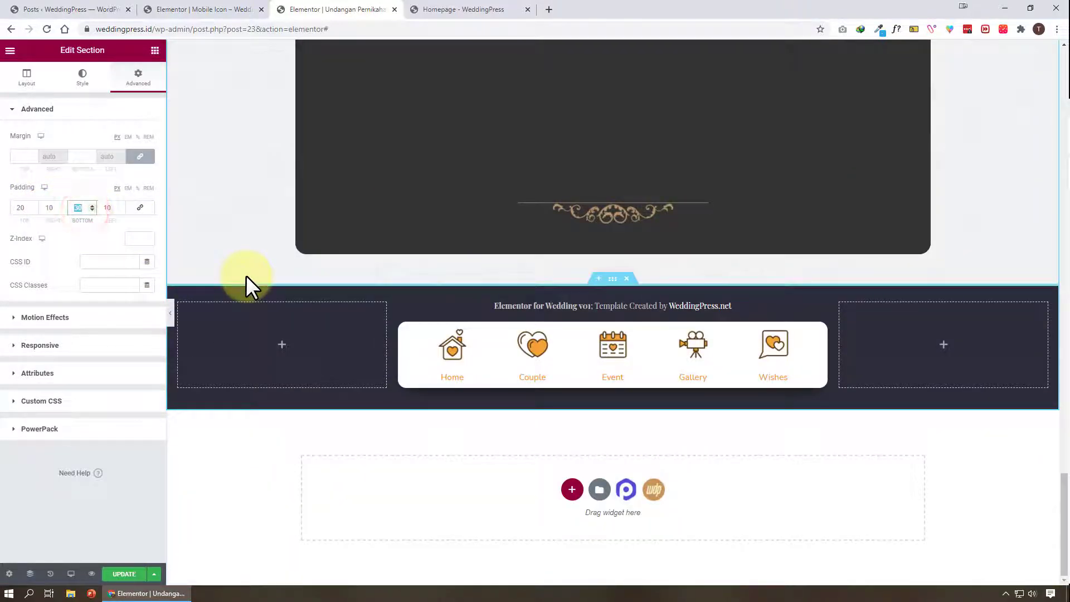
{"action": "type", "text": "5"}
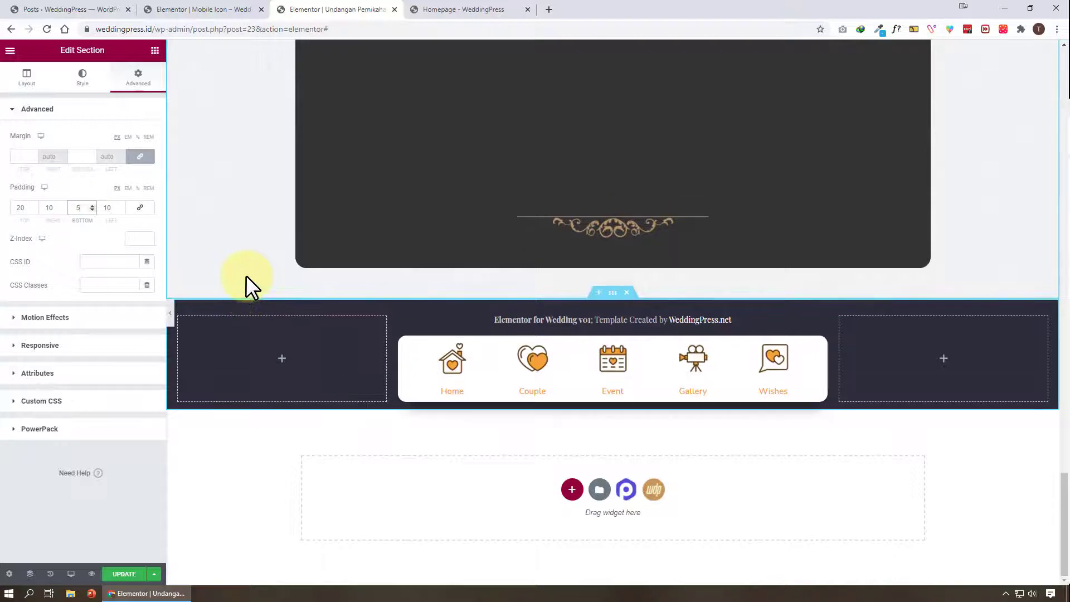
Preview the restyled footer across the page with the editor panel hidden
{"action": "left_click", "coordinate": [170, 313]}
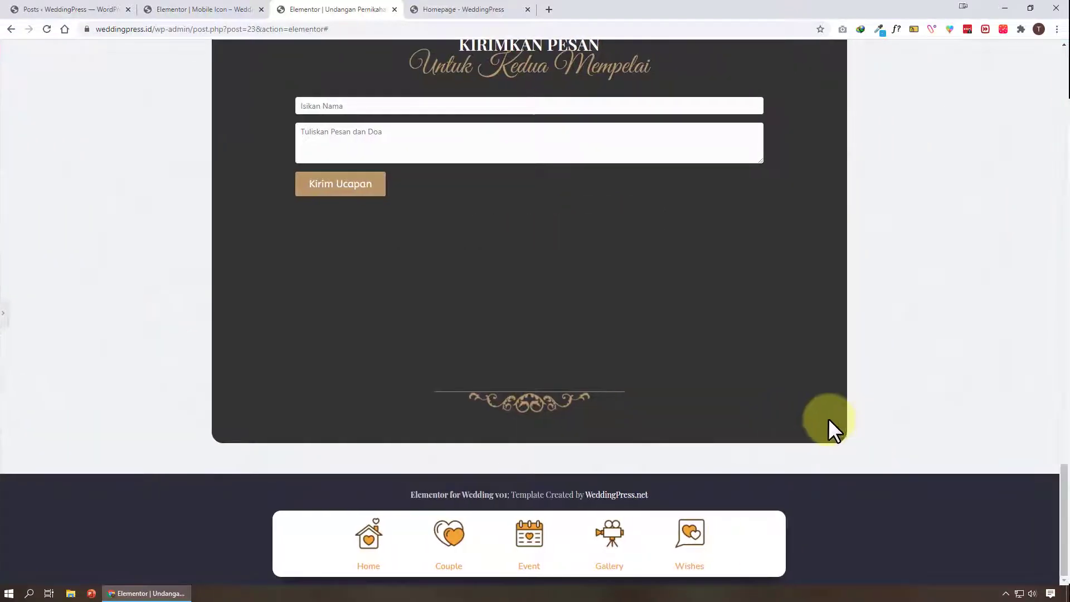
{"action": "scroll", "coordinate": [828, 416], "scroll_direction": "up", "scroll_amount": 4}
{"action": "scroll", "coordinate": [828, 417], "scroll_direction": "down", "scroll_amount": 4}
{"action": "scroll", "coordinate": [466, 525], "scroll_direction": "up", "scroll_amount": 5}
{"action": "scroll", "coordinate": [466, 524], "scroll_direction": "up", "scroll_amount": 20}
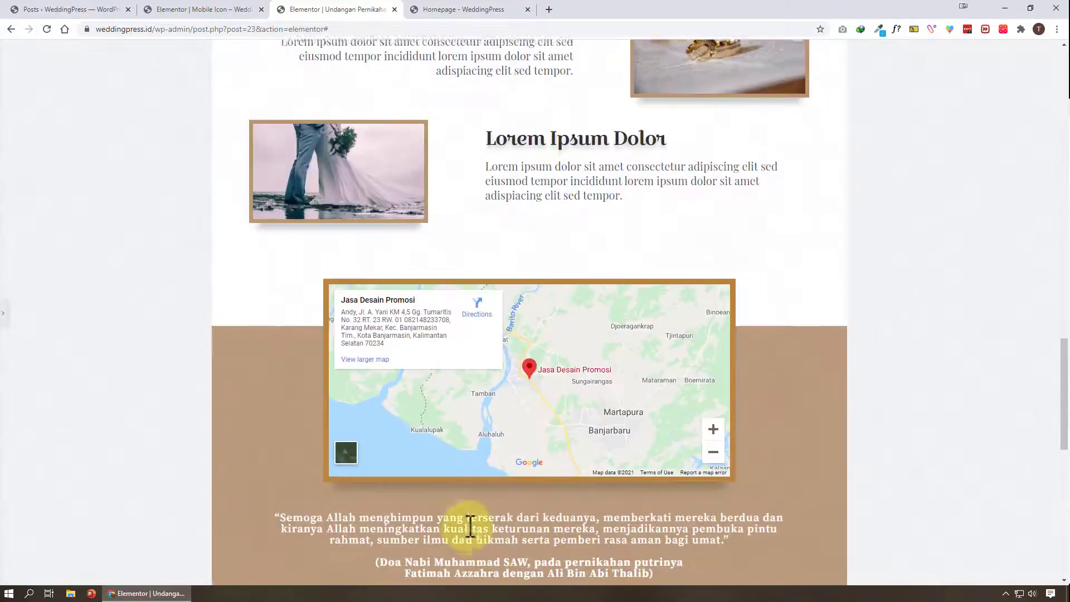
{"action": "scroll", "coordinate": [468, 525], "scroll_direction": "down", "scroll_amount": 5}
{"action": "scroll", "coordinate": [470, 525], "scroll_direction": "down", "scroll_amount": 20}
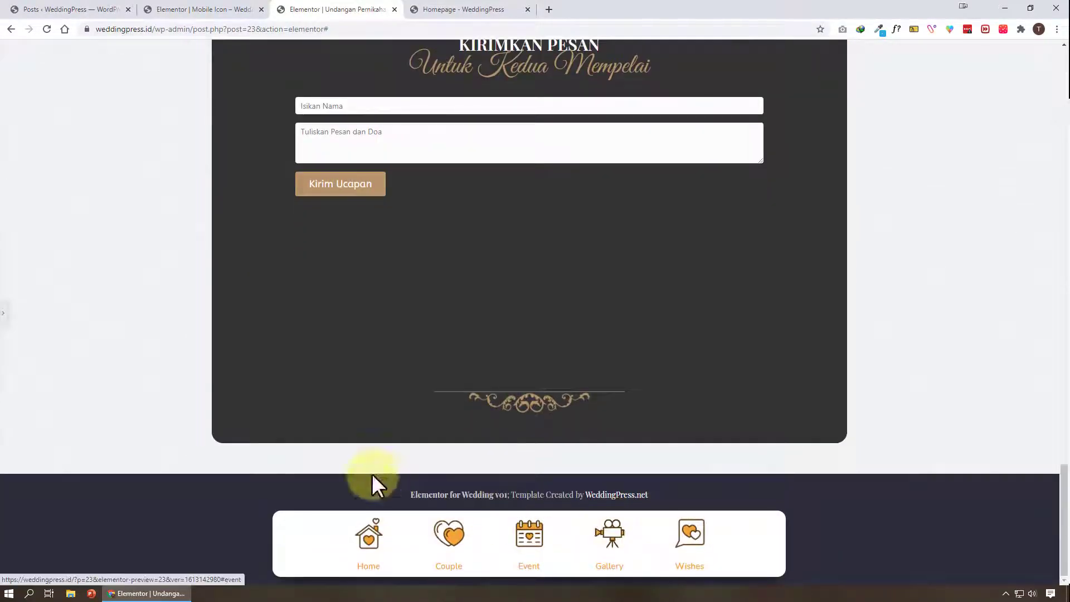
{"action": "left_click", "coordinate": [6, 320]}
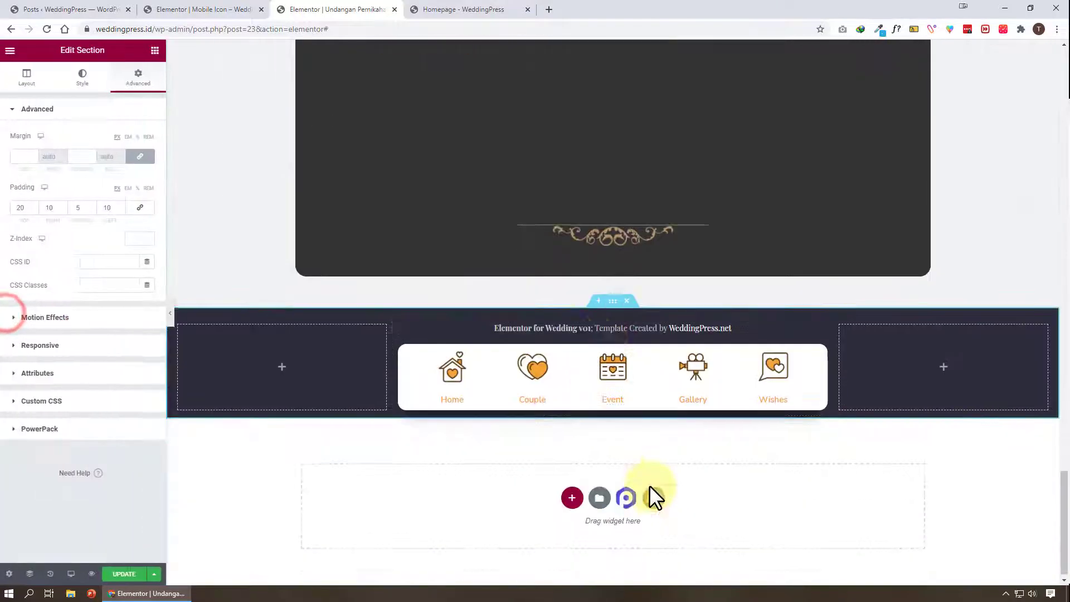
Make the icon menu inner section sticky to the bottom through its motion effects
{"action": "left_click", "coordinate": [608, 346]}
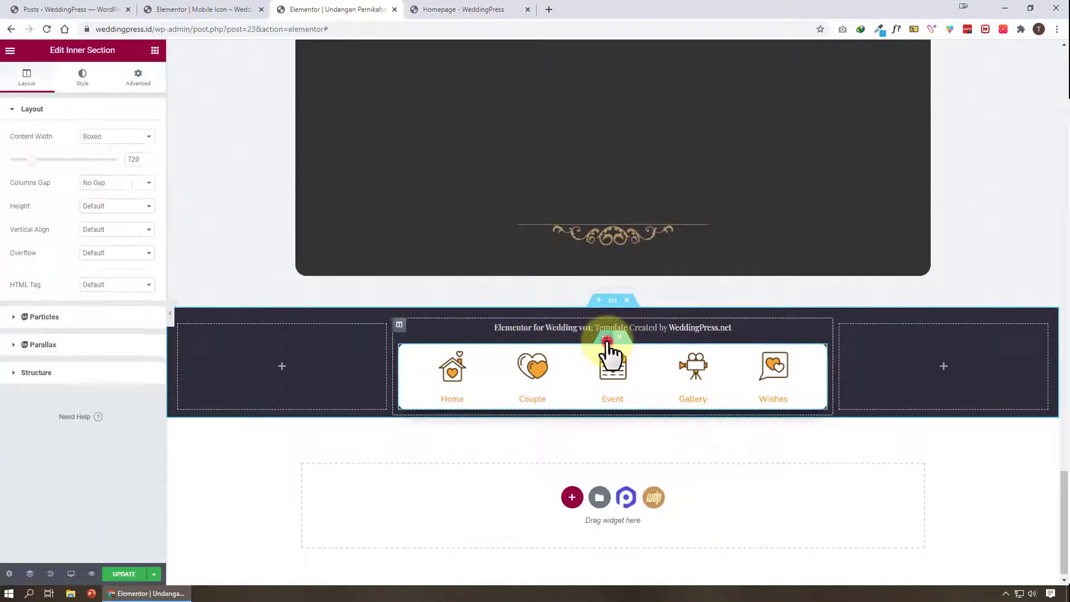
{"action": "left_click", "coordinate": [144, 81]}
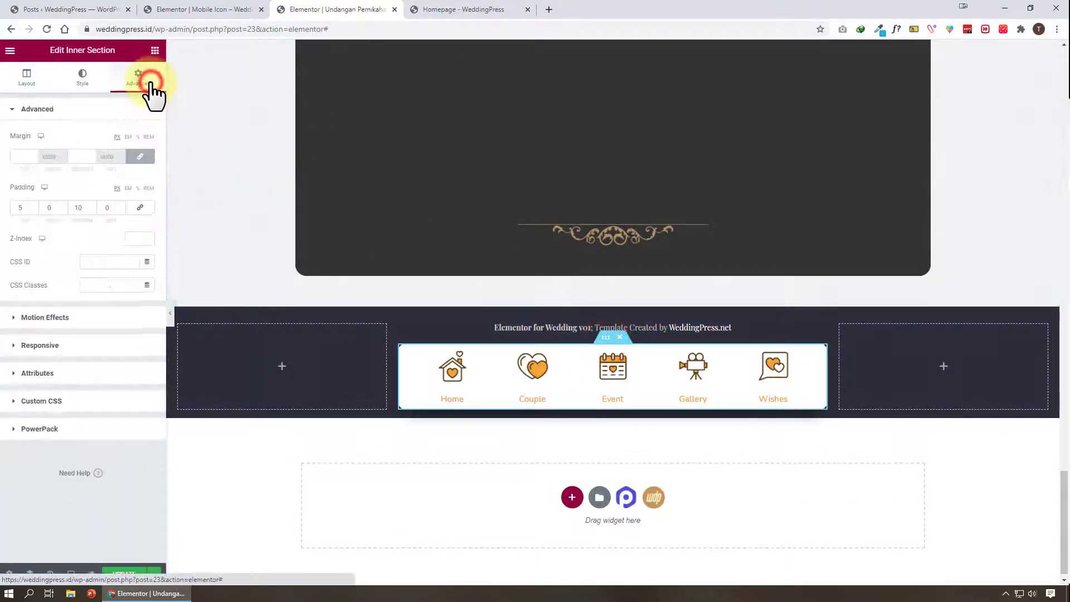
{"action": "left_click", "coordinate": [104, 319]}
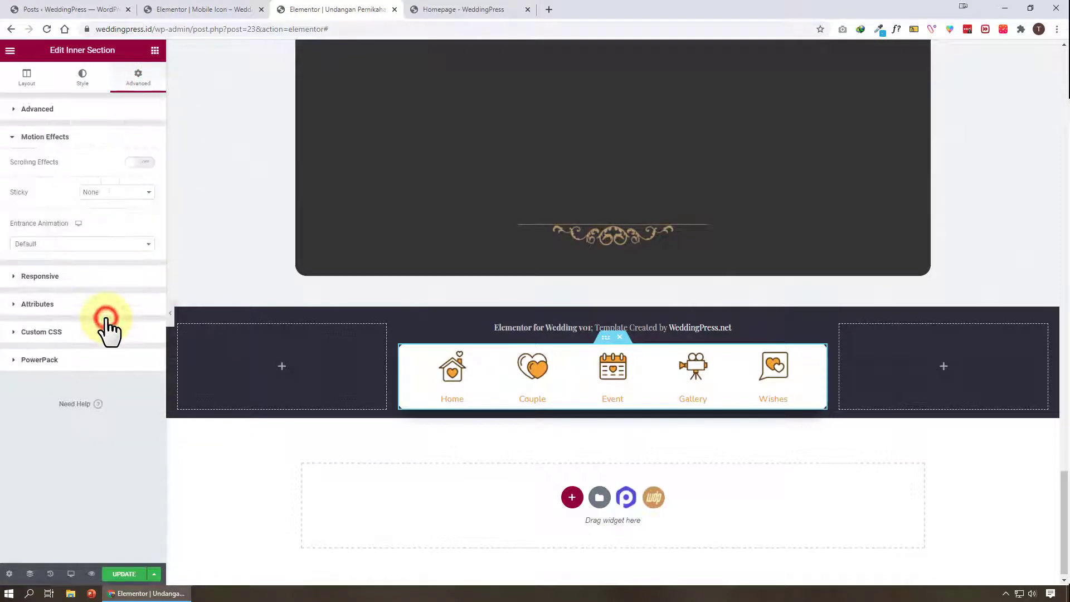
{"action": "left_click", "coordinate": [99, 193]}
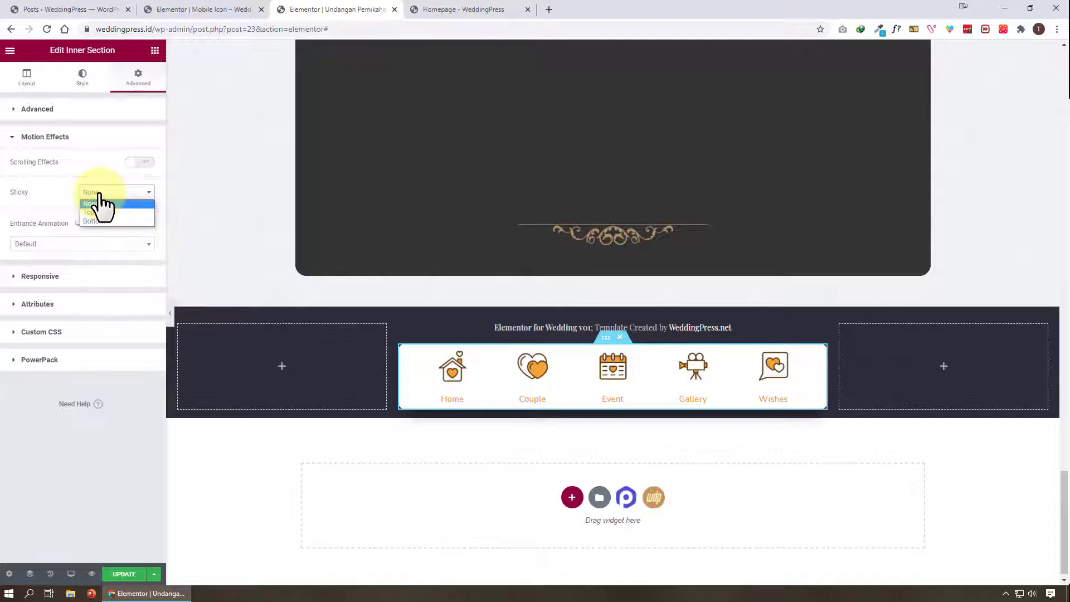
{"action": "left_click", "coordinate": [139, 221]}
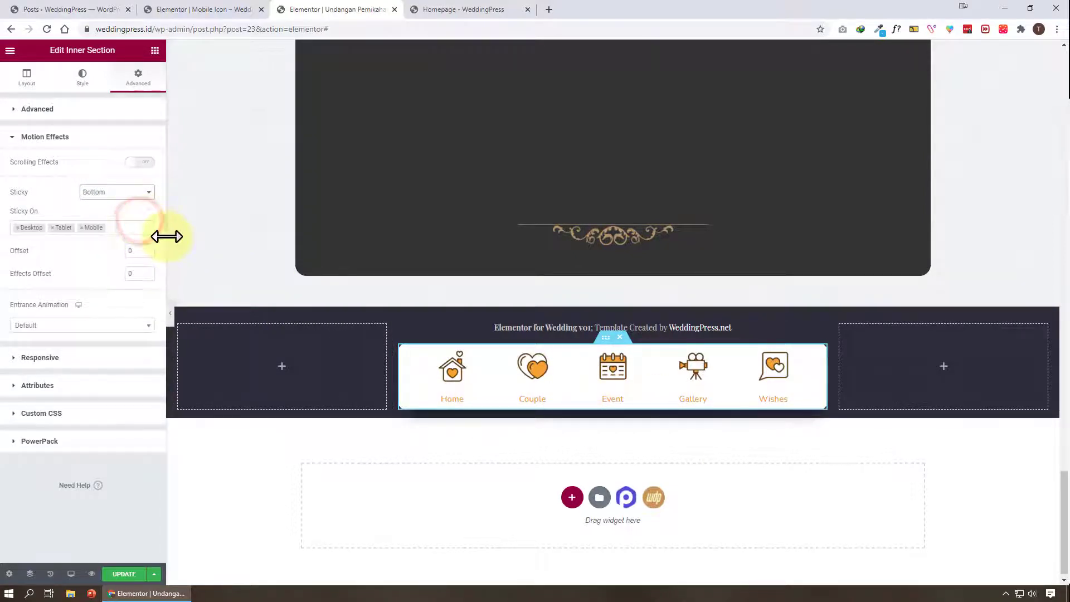
Preview the sticky icon menu while scrolling the page with the panel hidden
{"action": "left_click", "coordinate": [169, 312]}
{"action": "scroll", "coordinate": [778, 413], "scroll_direction": "up", "scroll_amount": 20}
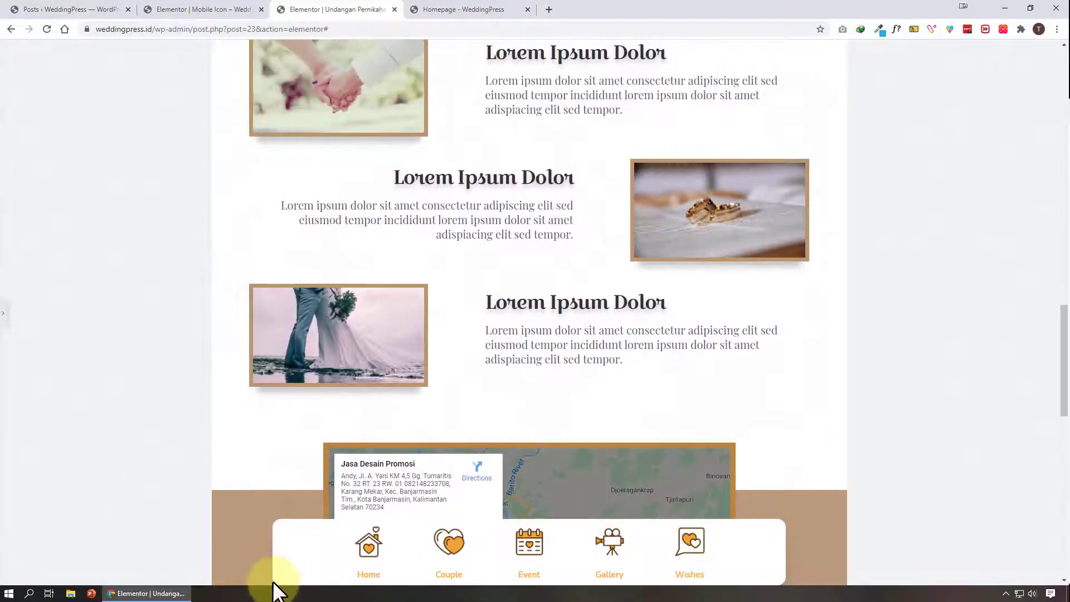
{"action": "scroll", "coordinate": [256, 556], "scroll_direction": "up", "scroll_amount": 2}
{"action": "scroll", "coordinate": [55, 401], "scroll_direction": "down", "scroll_amount": 2}
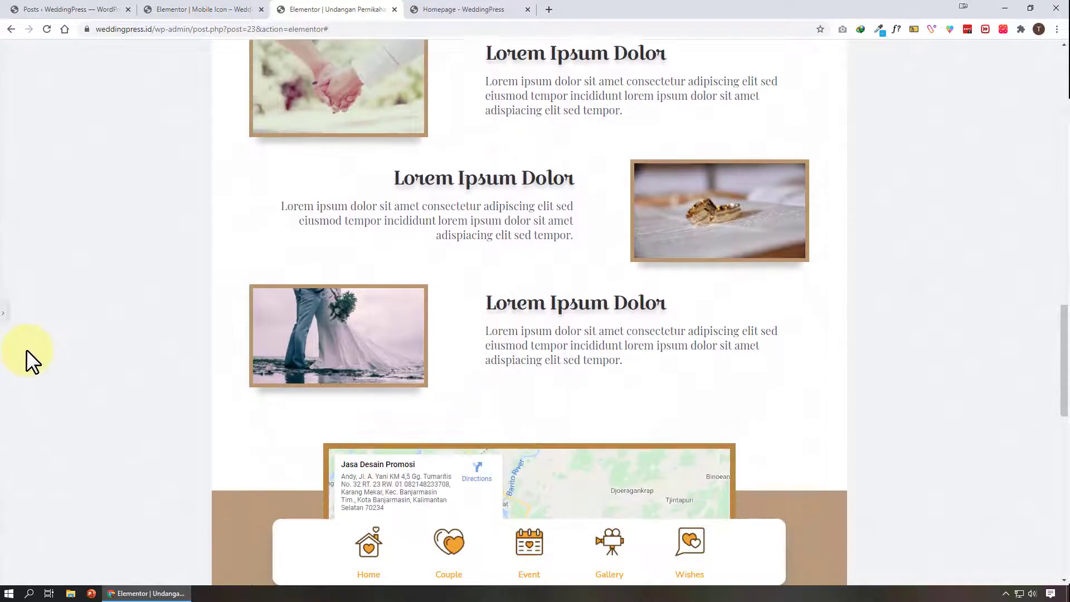
{"action": "left_click", "coordinate": [3, 312]}
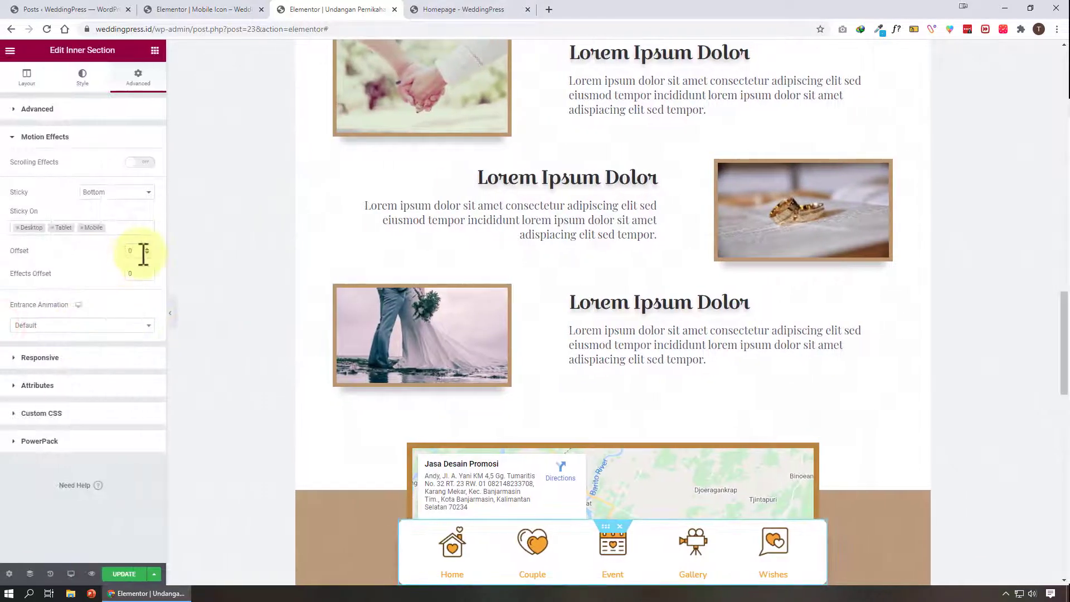
Set the icon menu's sticky offset to 50 and preview it with the panel hidden
{"action": "left_click", "coordinate": [143, 252]}
{"action": "type", "text": "5"}
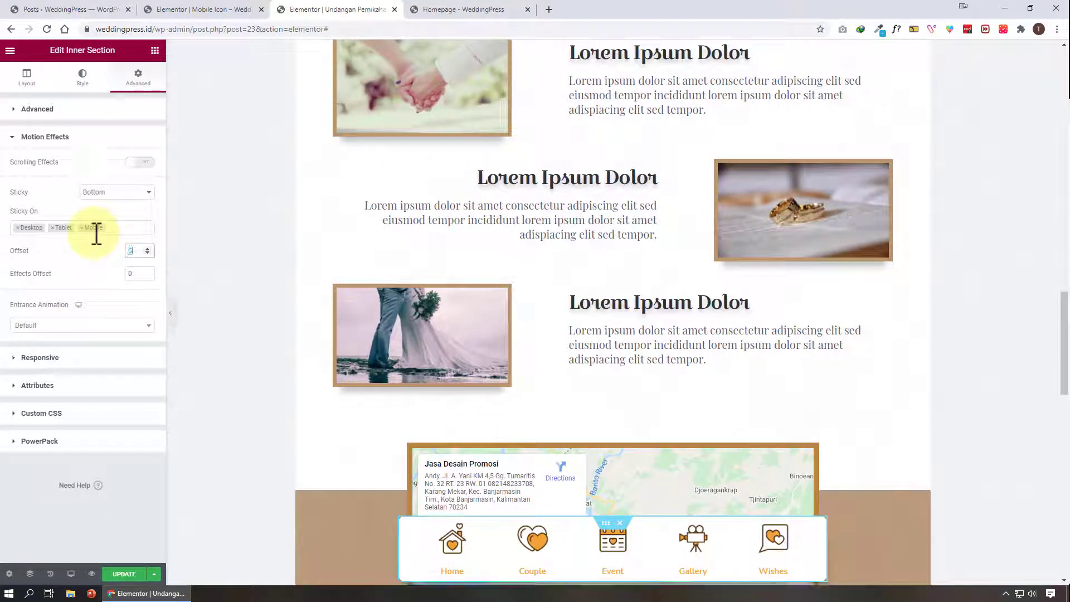
{"action": "type", "text": "0"}
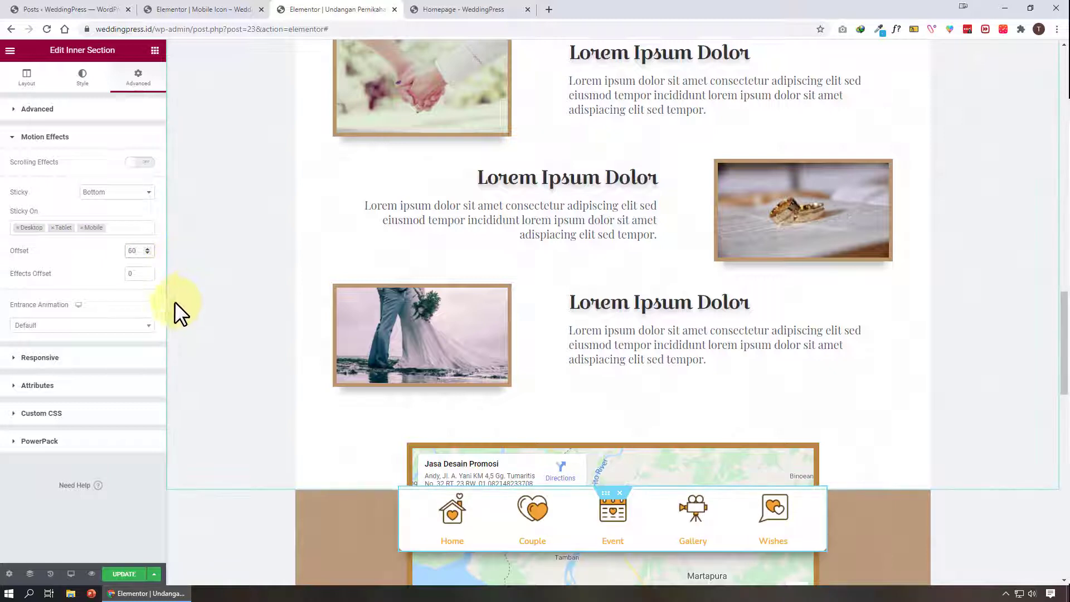
{"action": "left_click", "coordinate": [171, 303]}
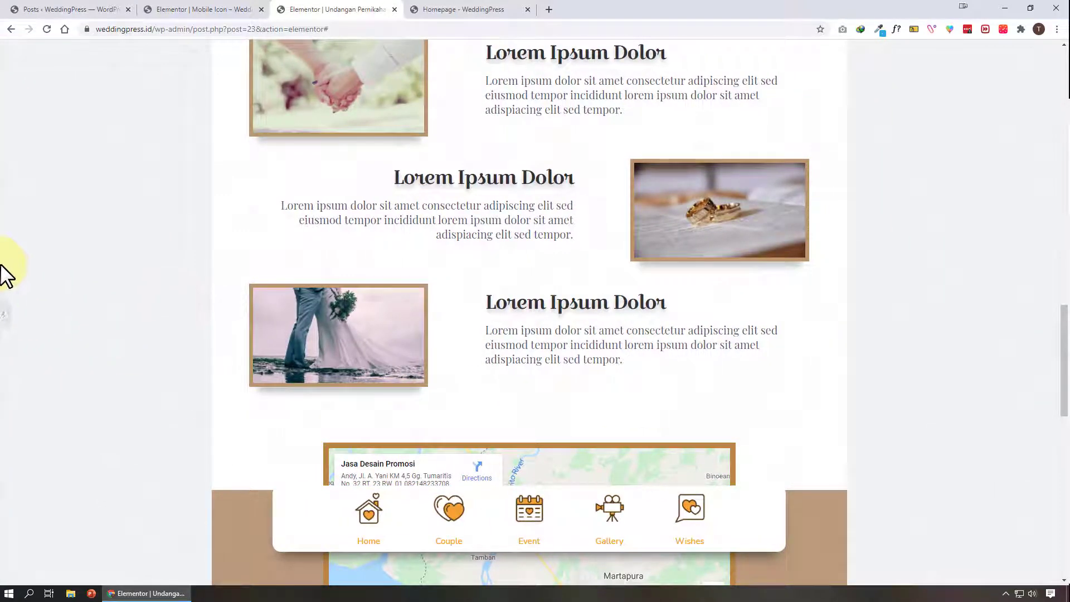
{"action": "left_click", "coordinate": [3, 304]}
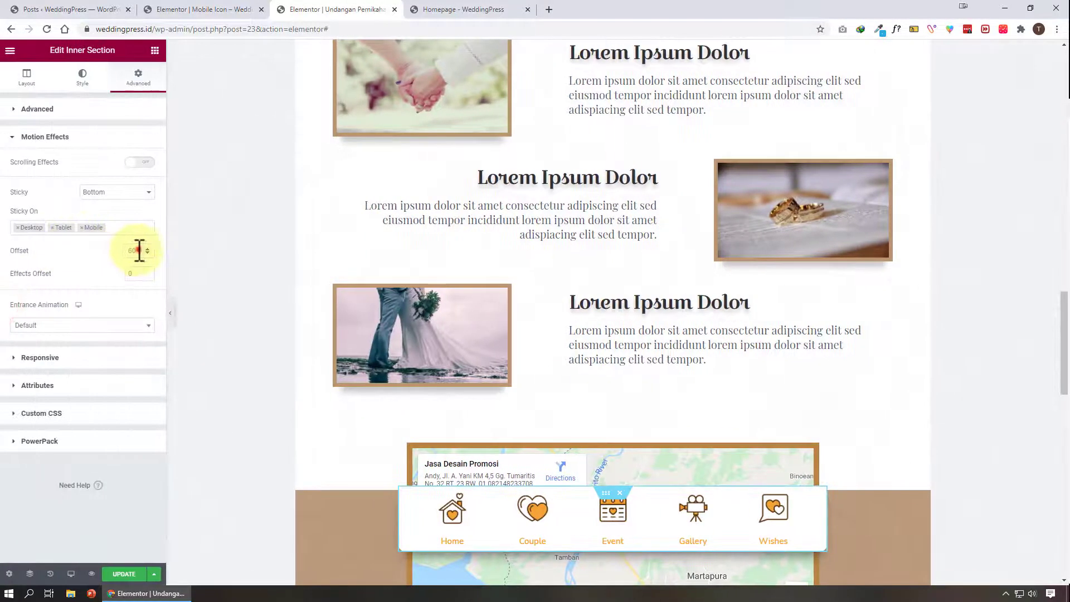
Set the icon menu's sticky offset to 10 and preview it while scrolling the page
{"action": "double_click", "coordinate": [139, 251]}
{"action": "type", "text": "10"}
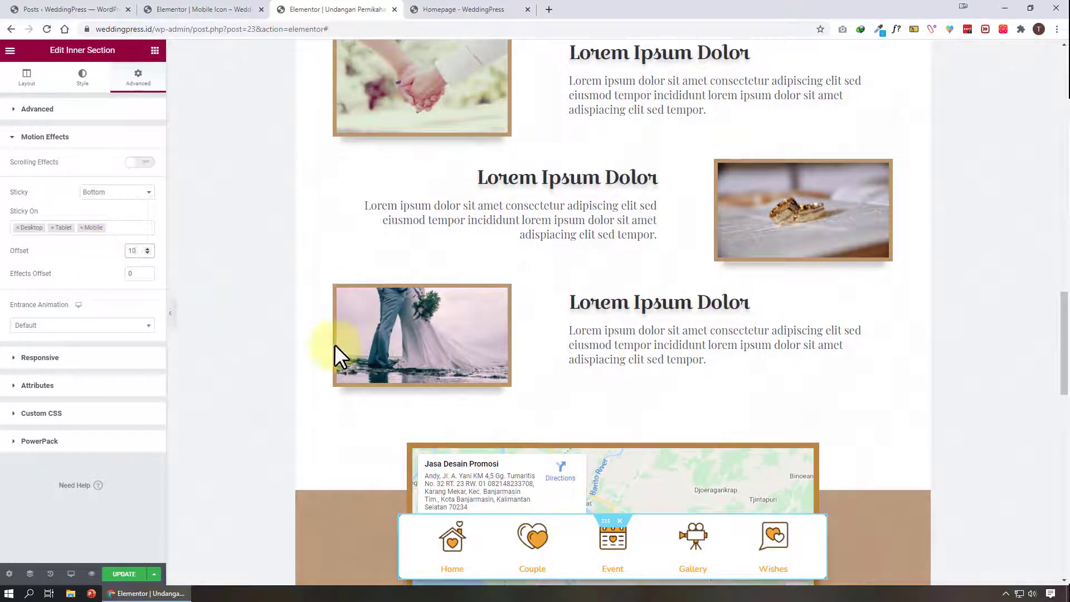
{"action": "left_click", "coordinate": [171, 319]}
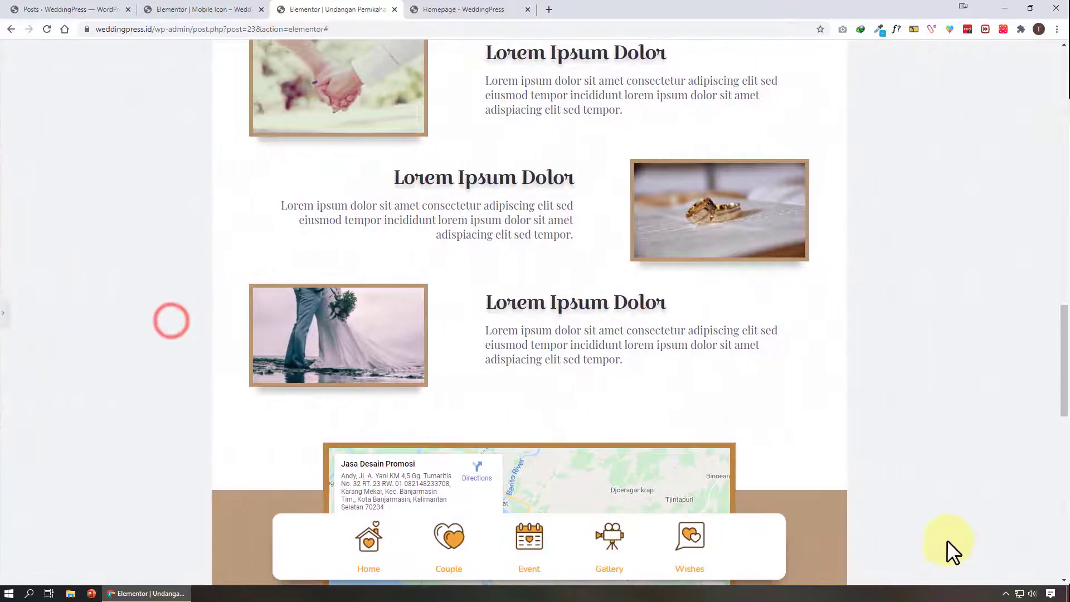
{"action": "scroll", "coordinate": [902, 505], "scroll_direction": "down", "scroll_amount": 5}
{"action": "scroll", "coordinate": [902, 505], "scroll_direction": "up", "scroll_amount": 15}
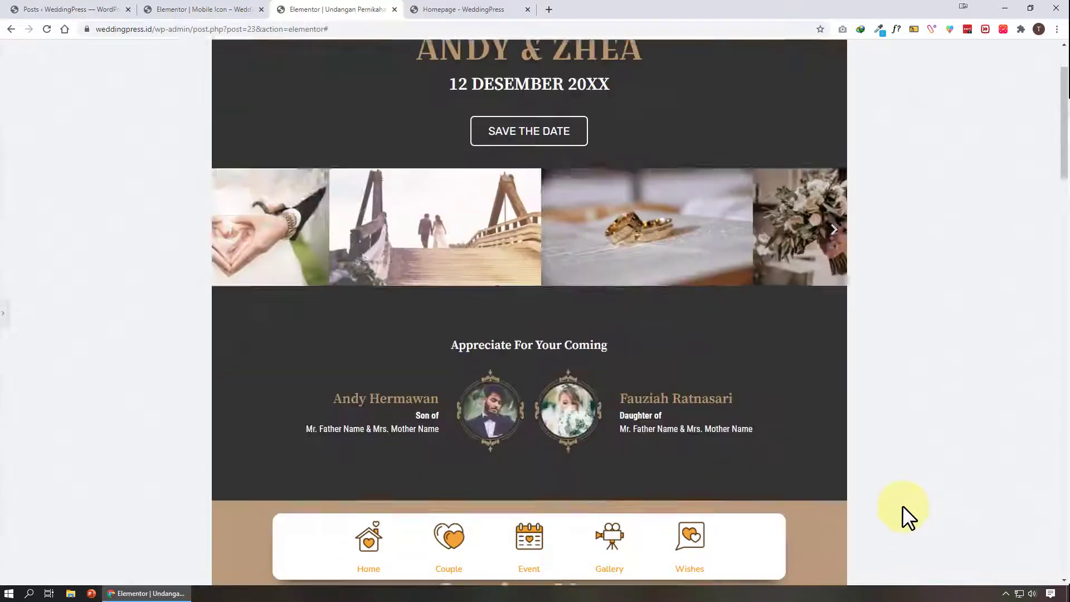
{"action": "scroll", "coordinate": [901, 505], "scroll_direction": "up", "scroll_amount": 2}
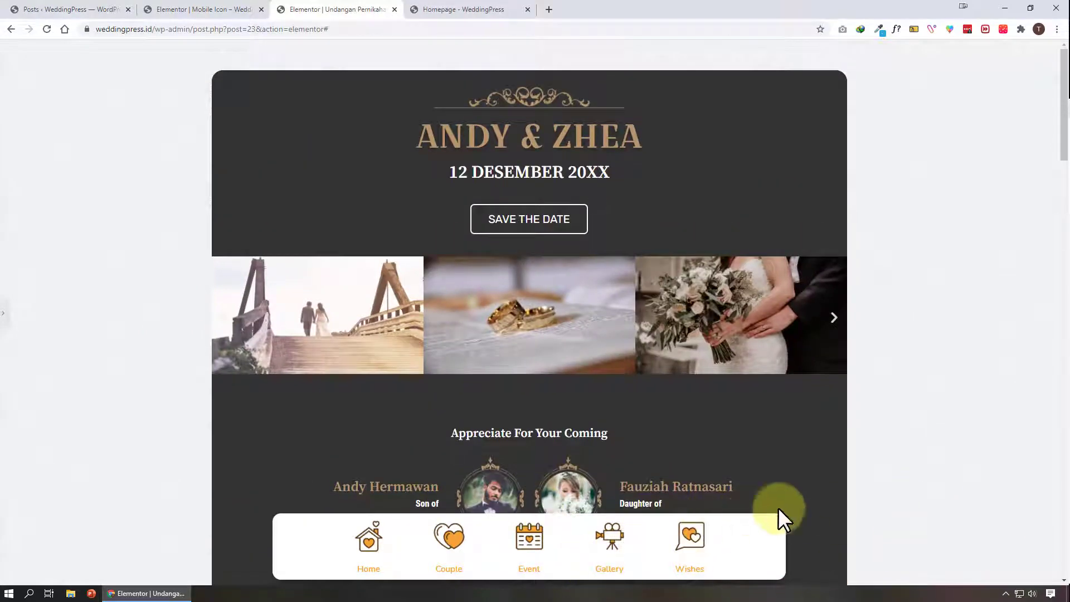
{"action": "scroll", "coordinate": [803, 538], "scroll_direction": "down", "scroll_amount": 10}
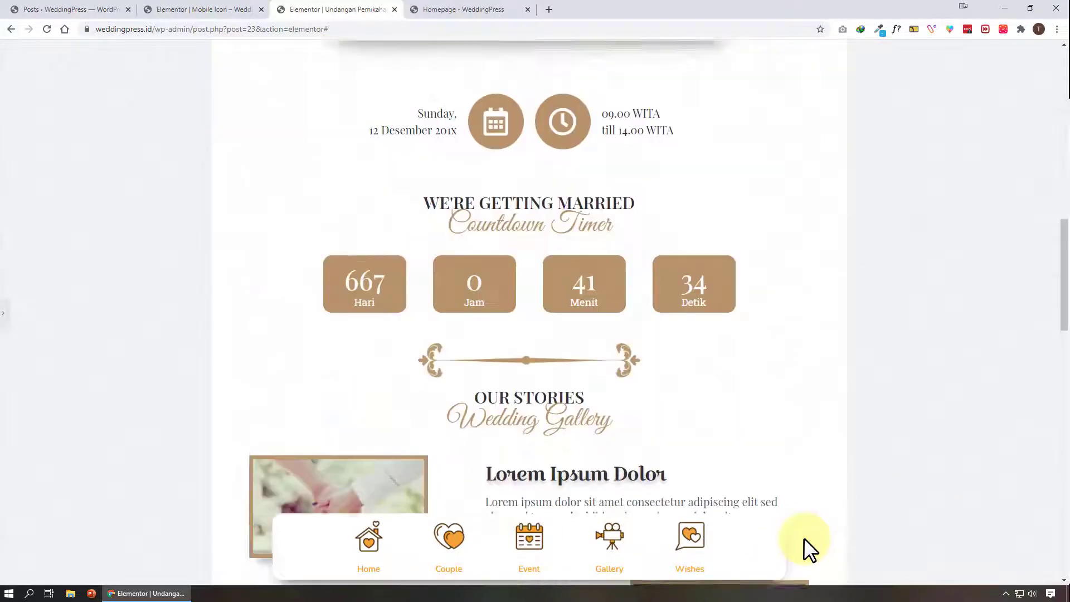
{"action": "left_click", "coordinate": [4, 323]}
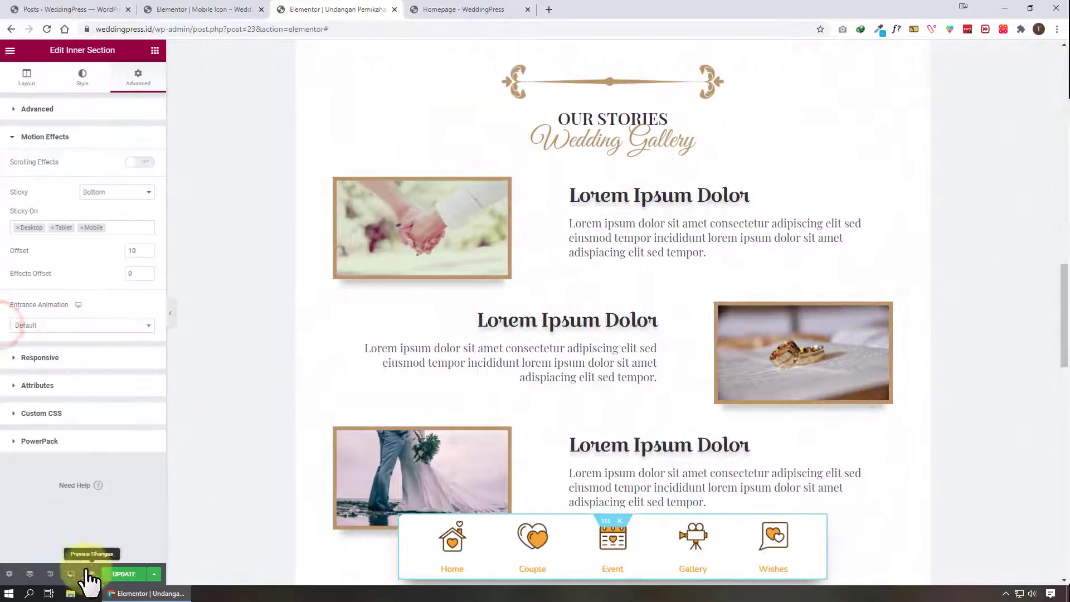
Switch to the tablet preview and check the sticky icon menu while scrolling
{"action": "left_click", "coordinate": [70, 573]}
{"action": "left_click", "coordinate": [71, 529]}
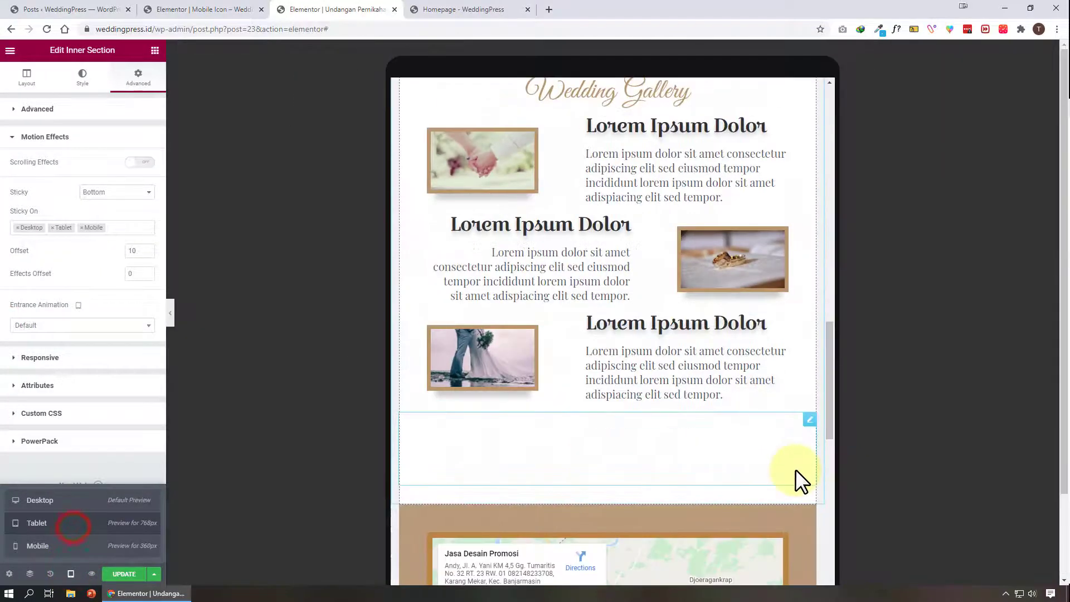
{"action": "scroll", "coordinate": [780, 460], "scroll_direction": "down", "scroll_amount": 8}
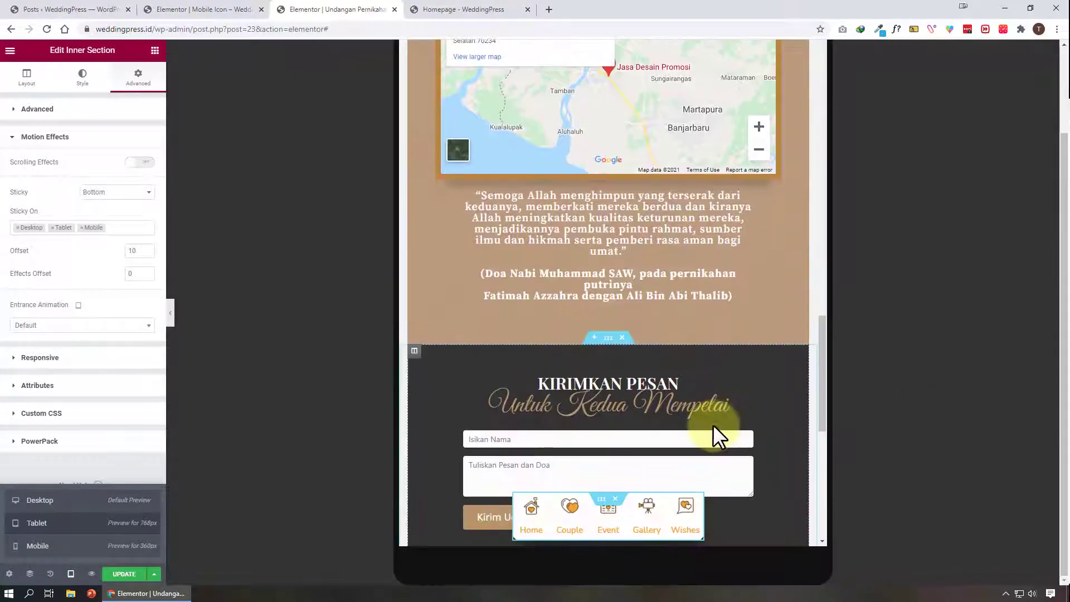
{"action": "left_click", "coordinate": [171, 313]}
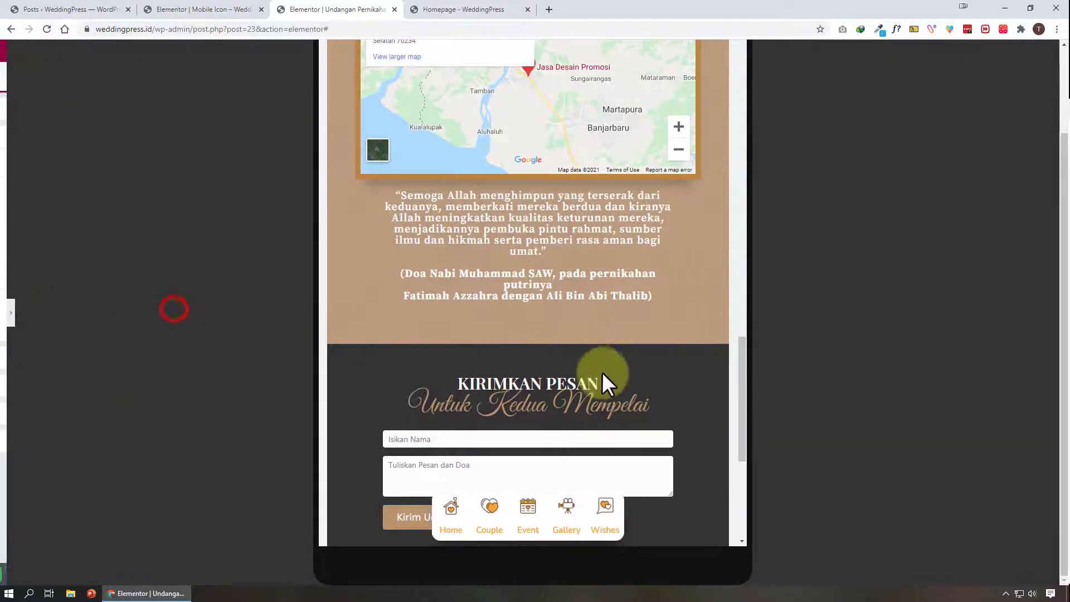
{"action": "scroll", "coordinate": [610, 430], "scroll_direction": "down", "scroll_amount": 5}
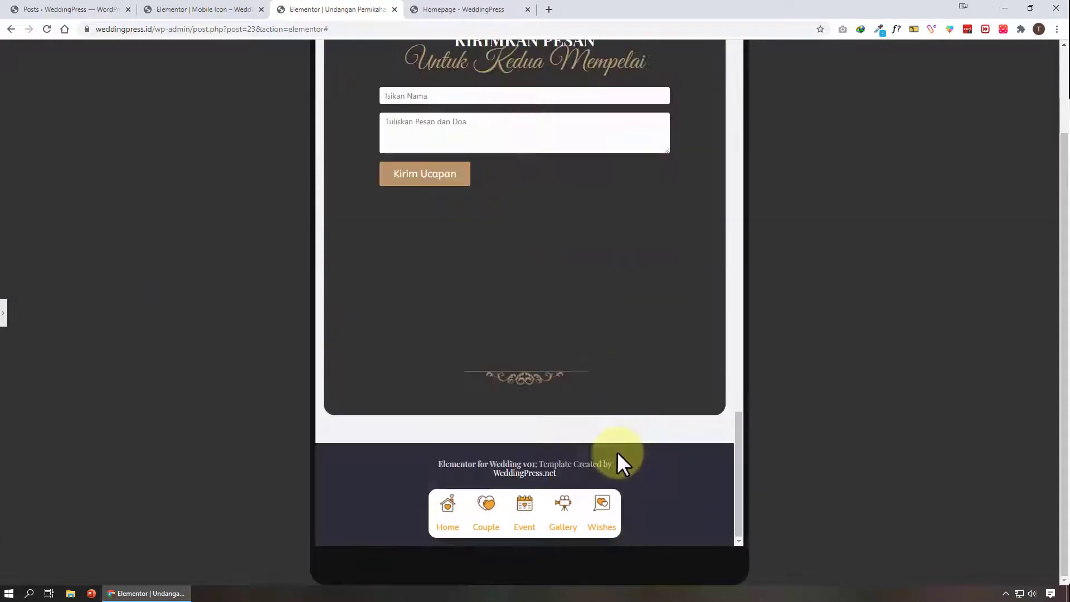
{"action": "left_click", "coordinate": [4, 312]}
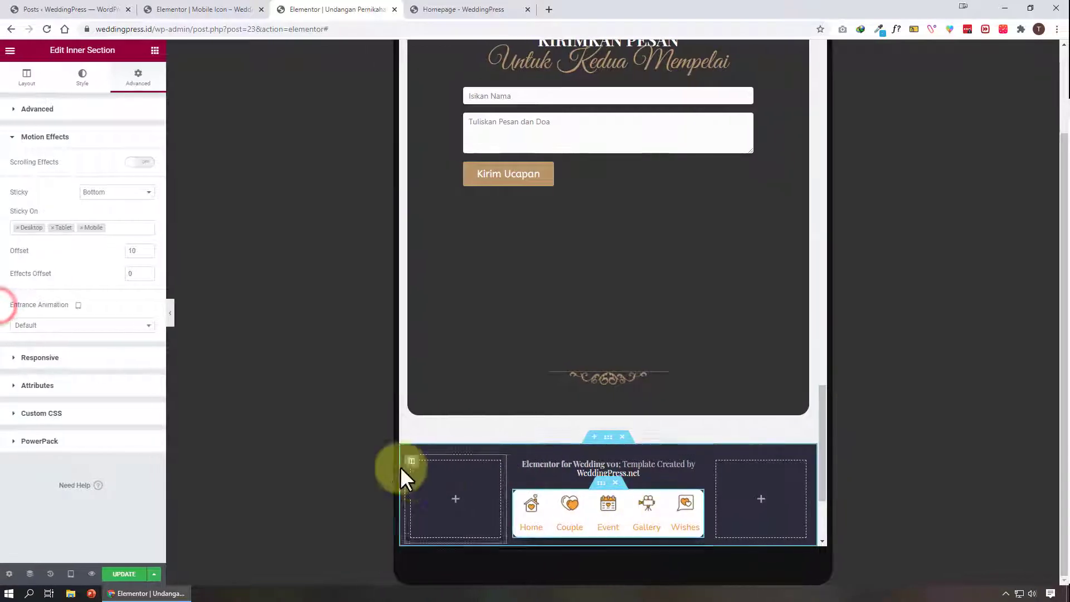
Set the footer's tablet column widths to 15%, 70% and 15% around the icon menu
{"action": "left_click", "coordinate": [411, 461]}
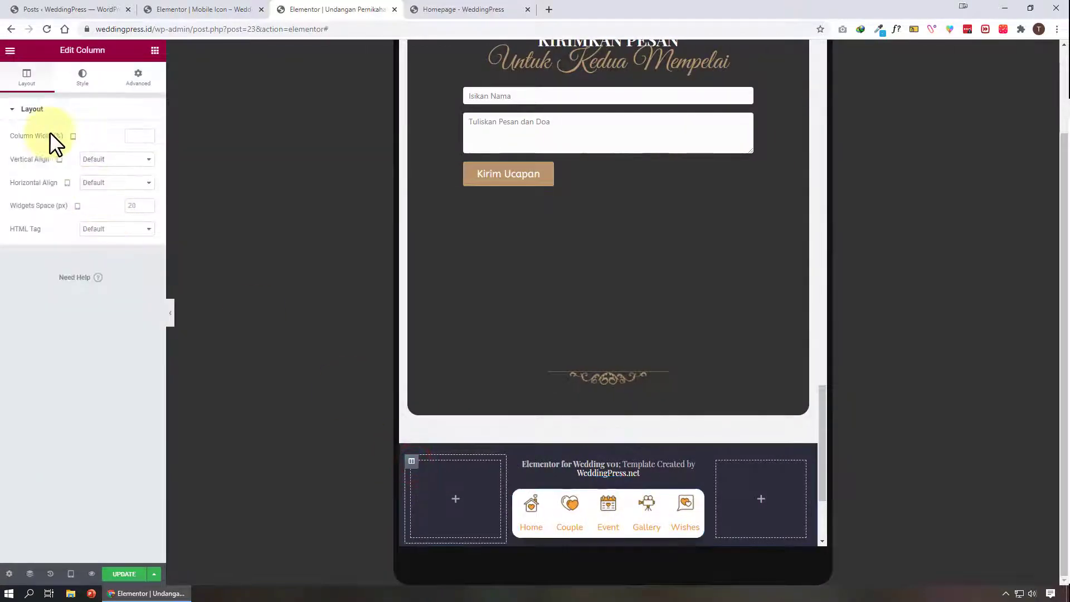
{"action": "left_click", "coordinate": [412, 461]}
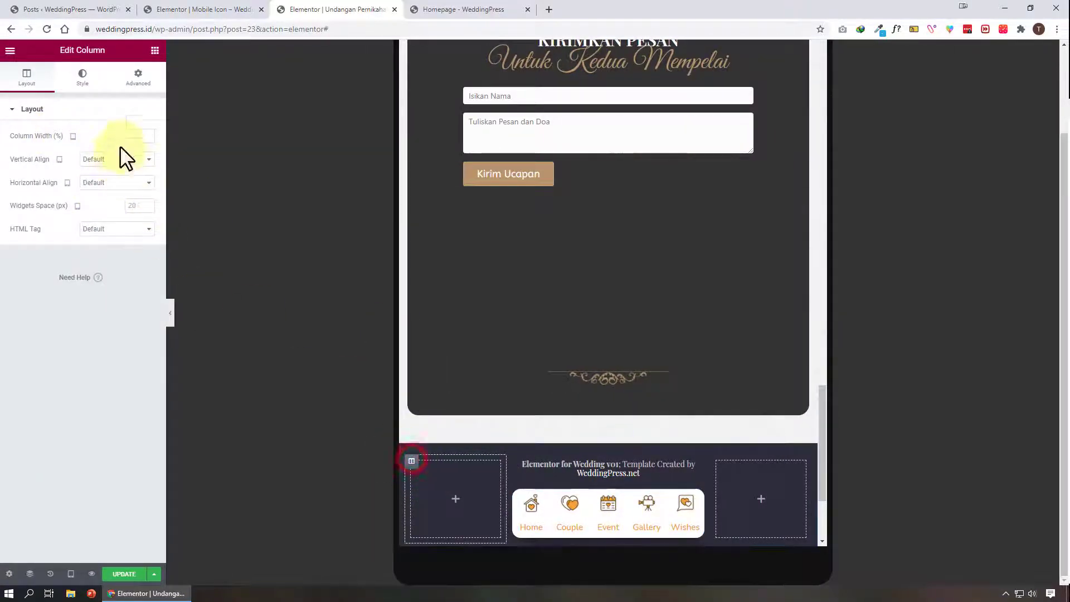
{"action": "type", "text": "10"}
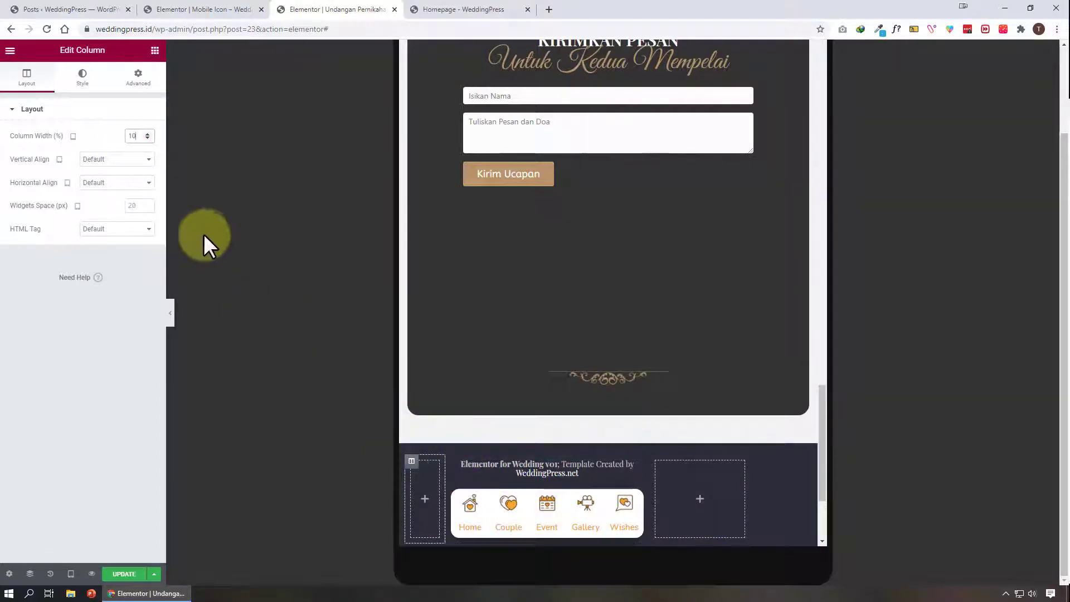
{"action": "type", "text": "15"}
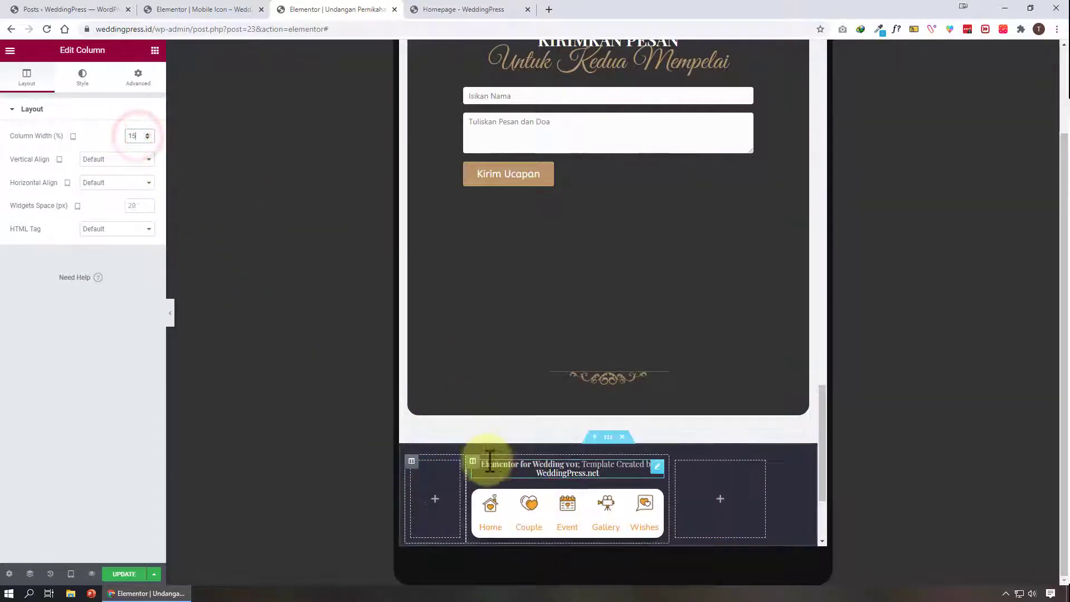
{"action": "double_click", "coordinate": [136, 139]}
{"action": "type", "text": "70"}
{"action": "scroll", "coordinate": [433, 451], "scroll_direction": "down", "scroll_amount": 2}
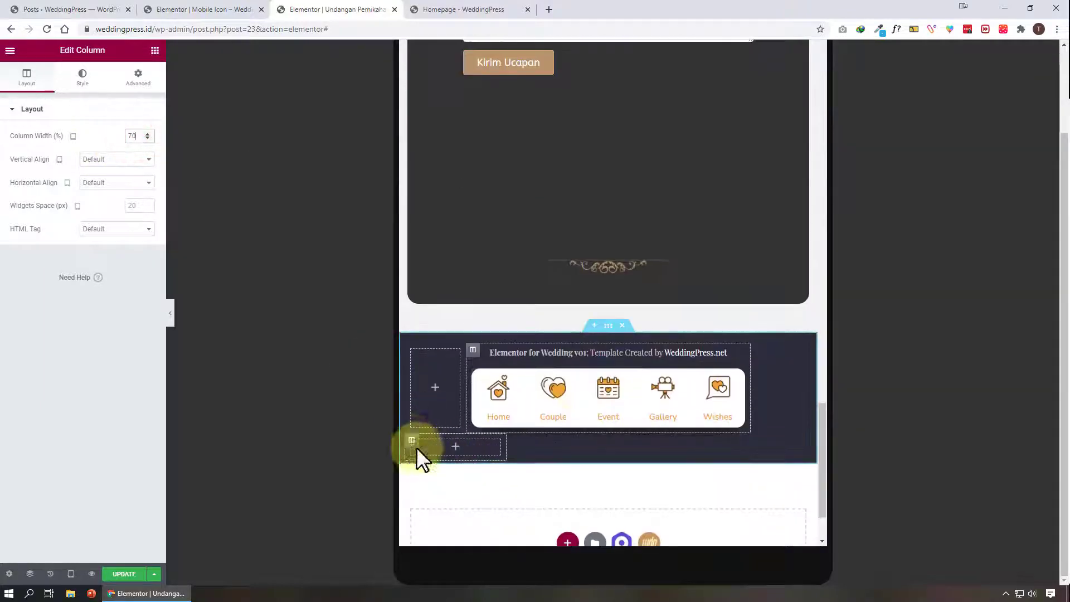
{"action": "double_click", "coordinate": [148, 137]}
{"action": "type", "text": "15"}
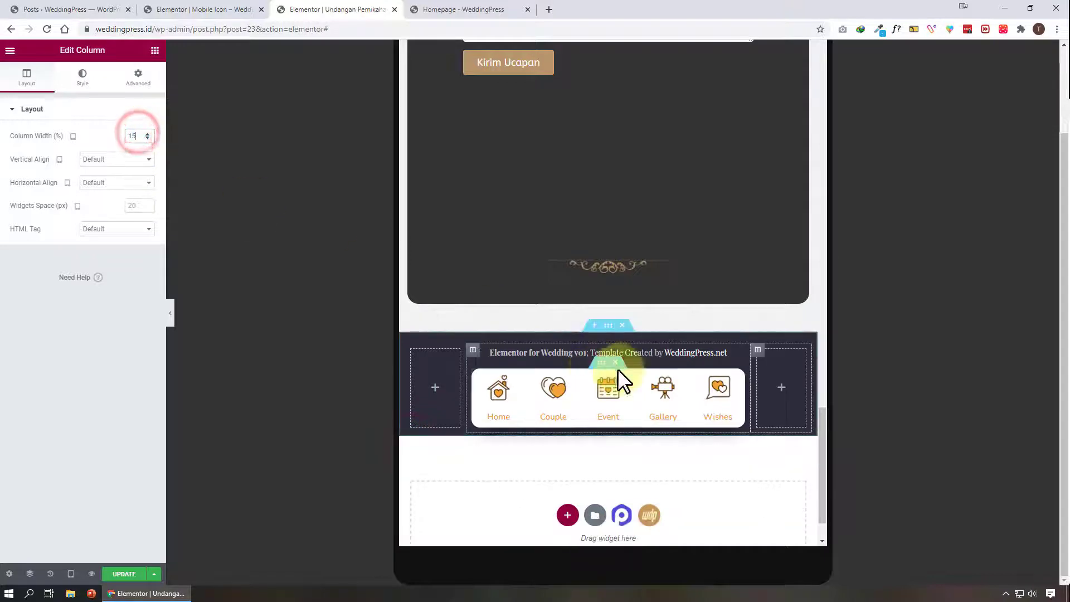
Preview the tablet footer with the panel hidden while scrolling the page
{"action": "left_click", "coordinate": [171, 312]}
{"action": "scroll", "coordinate": [582, 406], "scroll_direction": "up", "scroll_amount": 6}
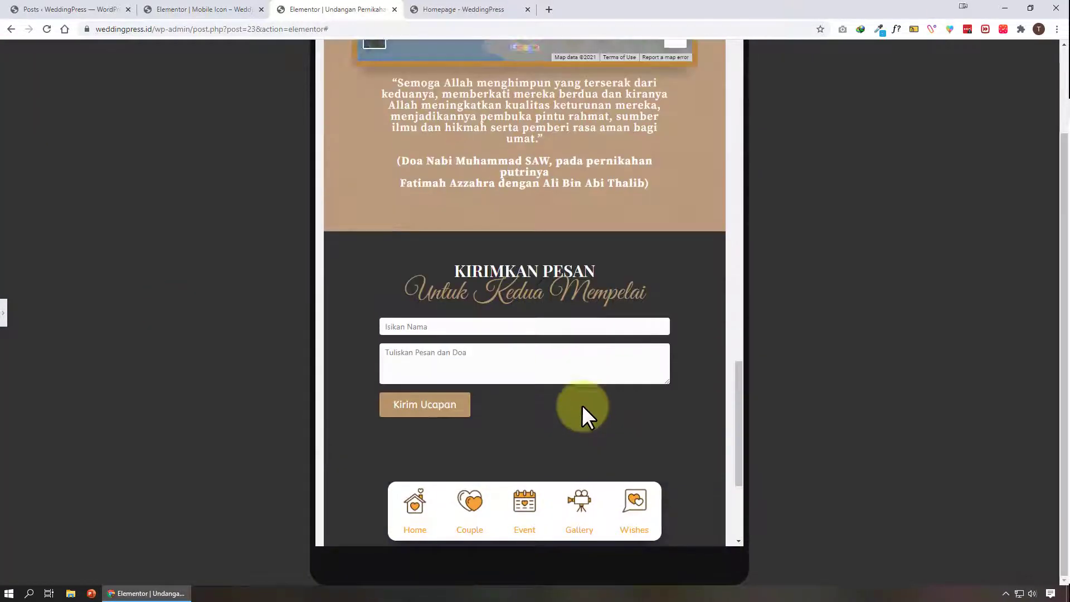
{"action": "scroll", "coordinate": [593, 521], "scroll_direction": "down", "scroll_amount": 8}
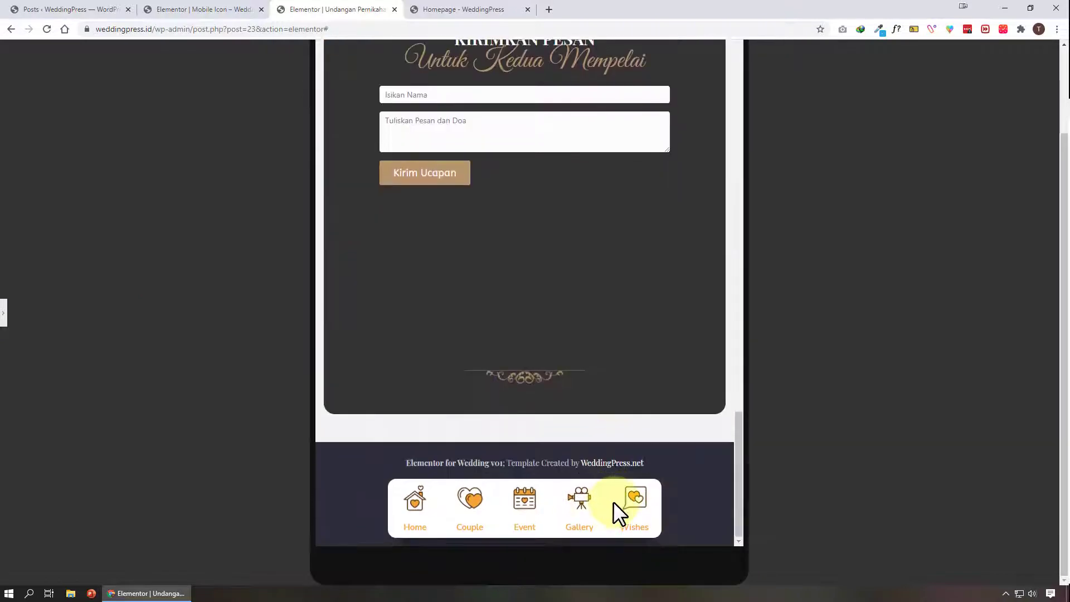
{"action": "left_click", "coordinate": [9, 314]}
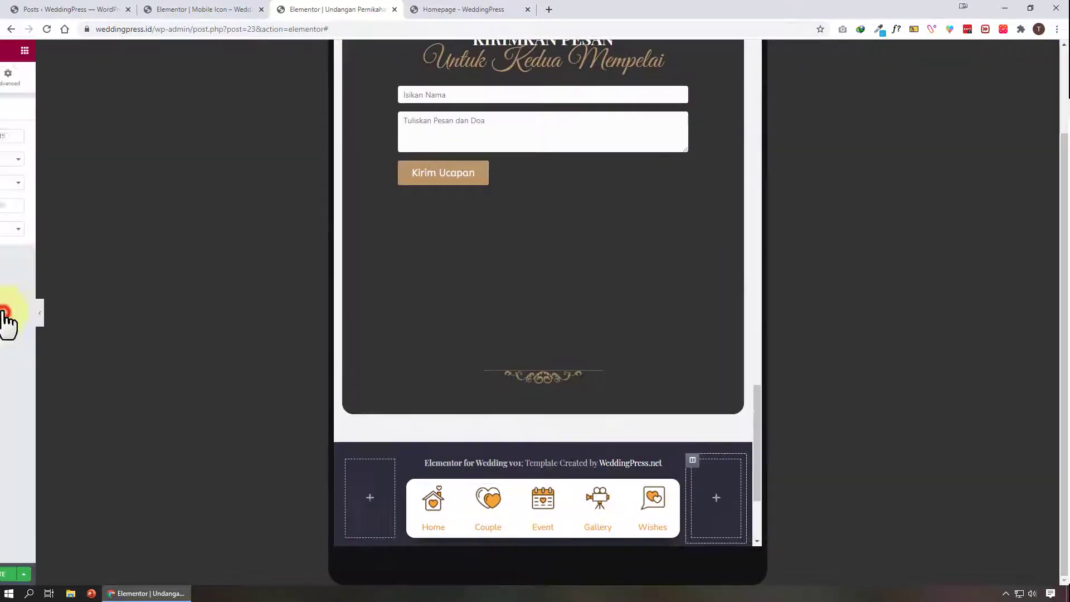
Switch to the mobile preview and set the footer columns to 10%, 80% and 10% widths
{"action": "left_click", "coordinate": [70, 573]}
{"action": "left_click", "coordinate": [89, 547]}
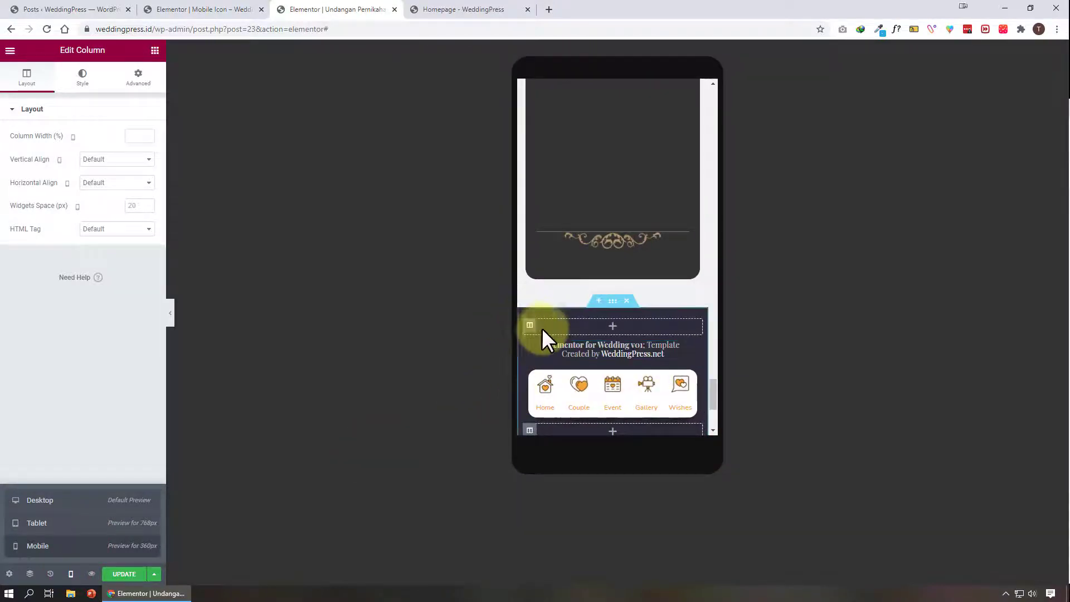
{"action": "left_click", "coordinate": [530, 326]}
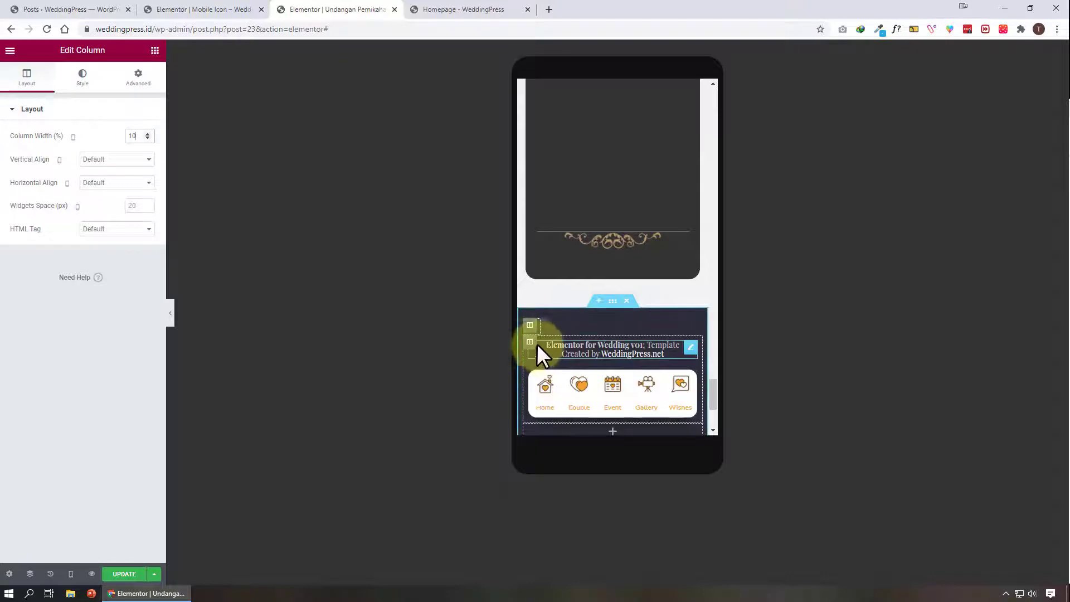
{"action": "left_click", "coordinate": [530, 341]}
{"action": "left_click", "coordinate": [138, 136]}
{"action": "type", "text": "80"}
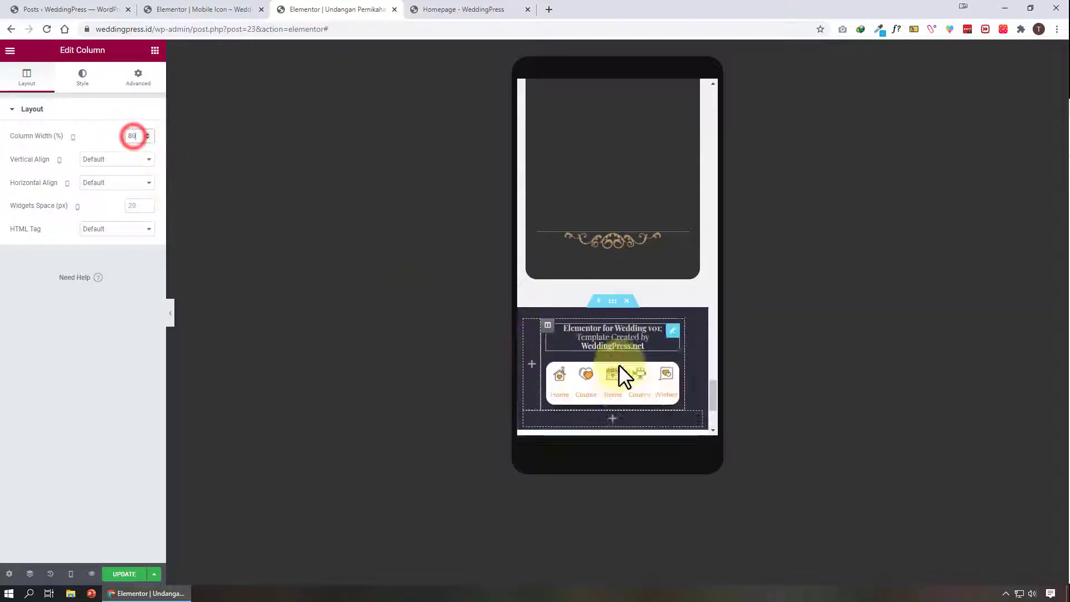
{"action": "left_click", "coordinate": [530, 417]}
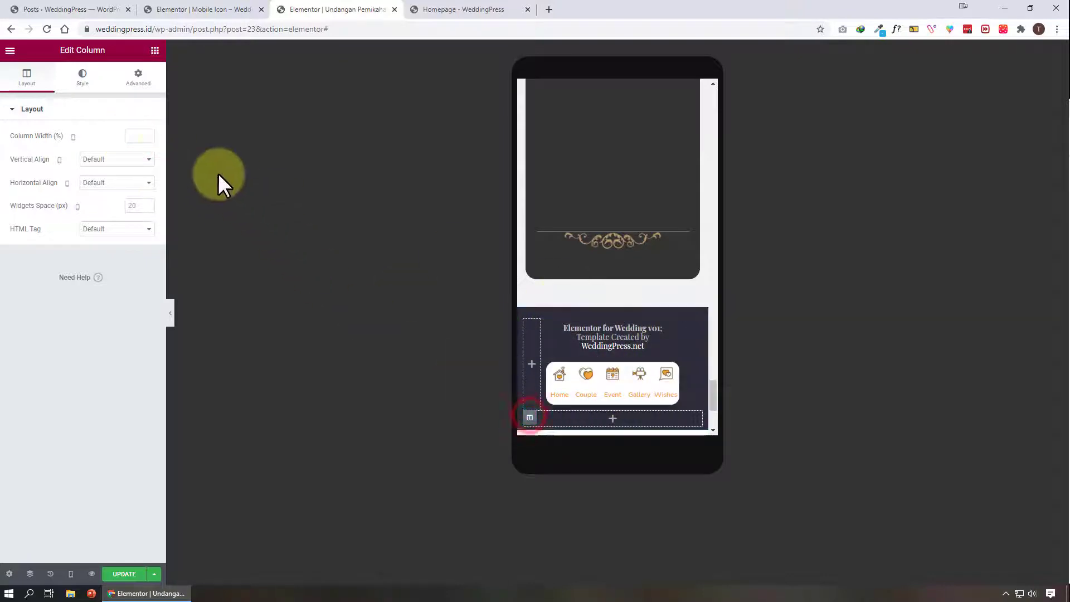
{"action": "type", "text": "10"}
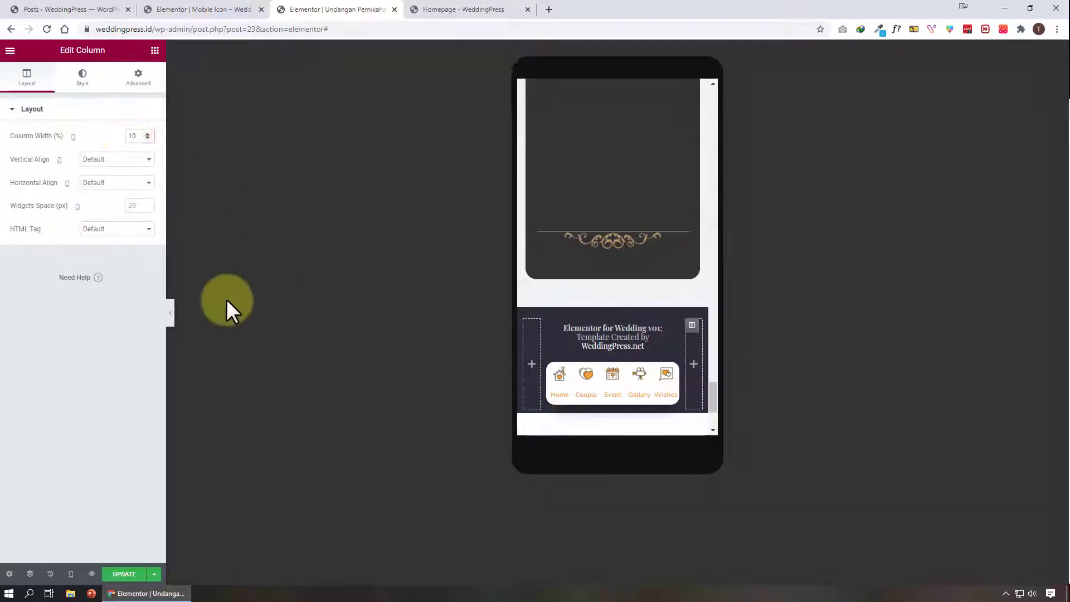
Preview the mobile icon menu with the panel hidden while scrolling the page
{"action": "left_click", "coordinate": [170, 311]}
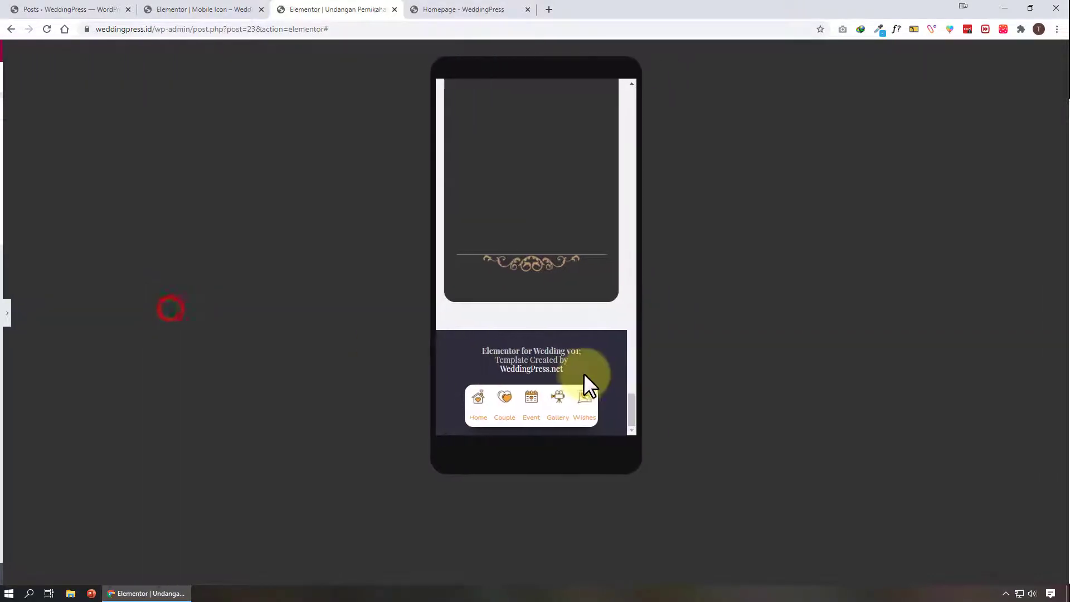
{"action": "scroll", "coordinate": [584, 372], "scroll_direction": "up", "scroll_amount": 15}
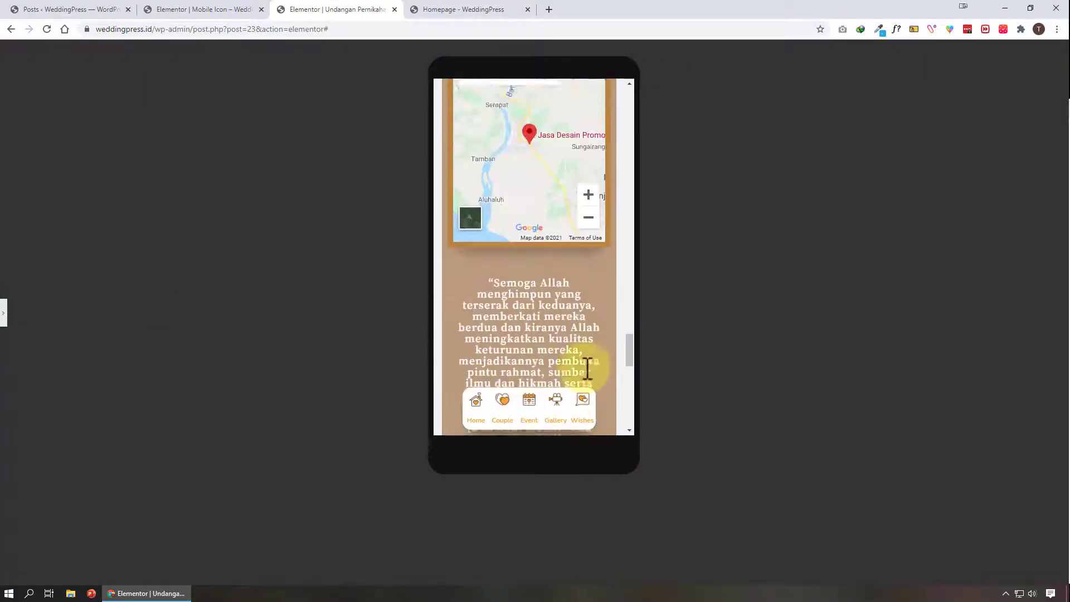
{"action": "scroll", "coordinate": [609, 358], "scroll_direction": "up", "scroll_amount": 8}
{"action": "scroll", "coordinate": [609, 358], "scroll_direction": "down", "scroll_amount": 3}
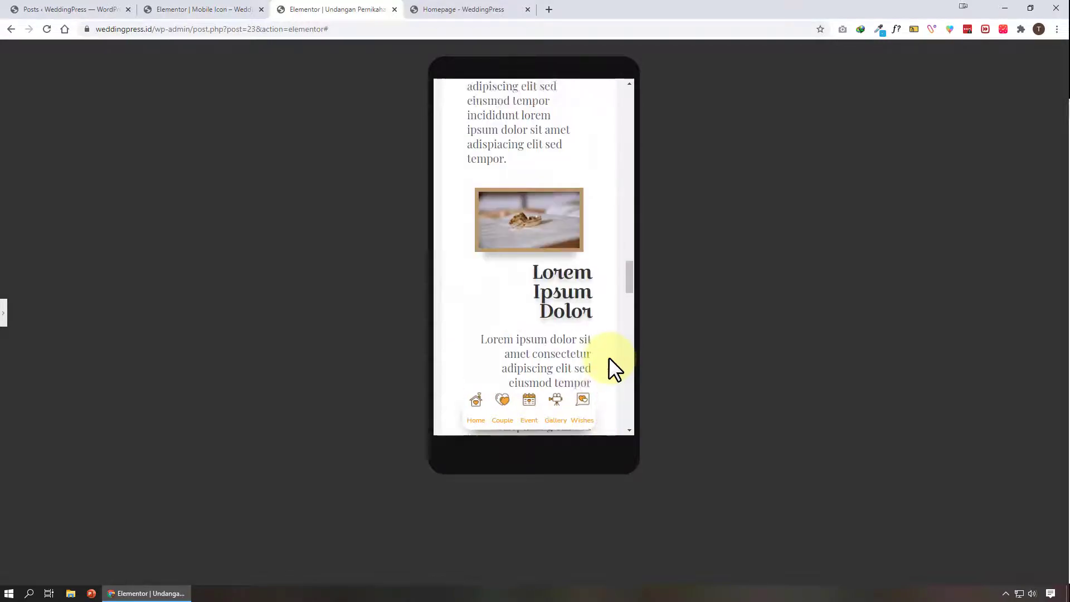
{"action": "scroll", "coordinate": [608, 356], "scroll_direction": "down", "scroll_amount": 15}
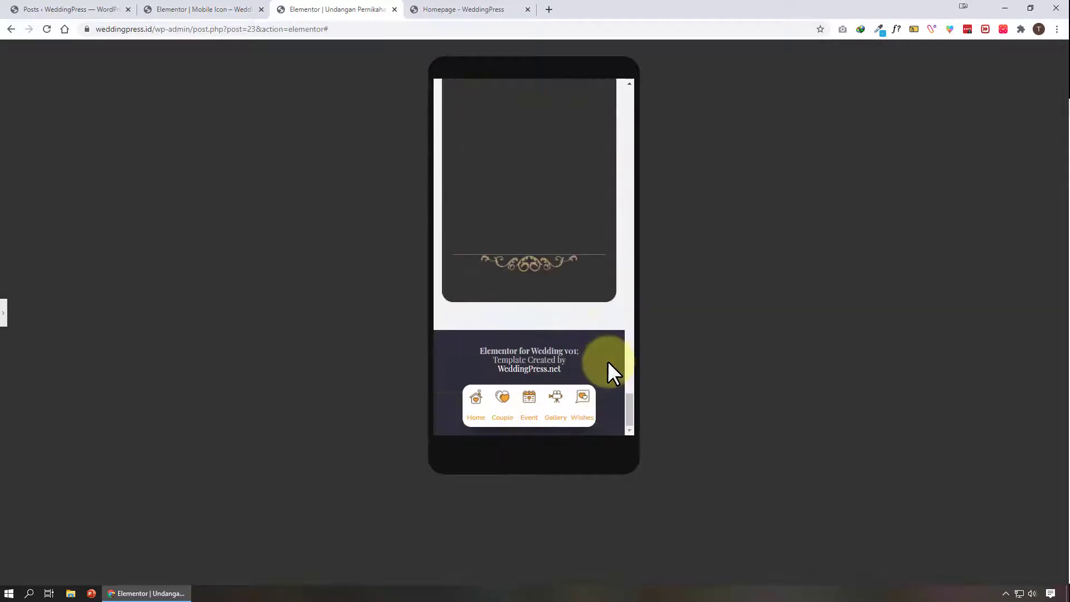
{"action": "left_click", "coordinate": [4, 313]}
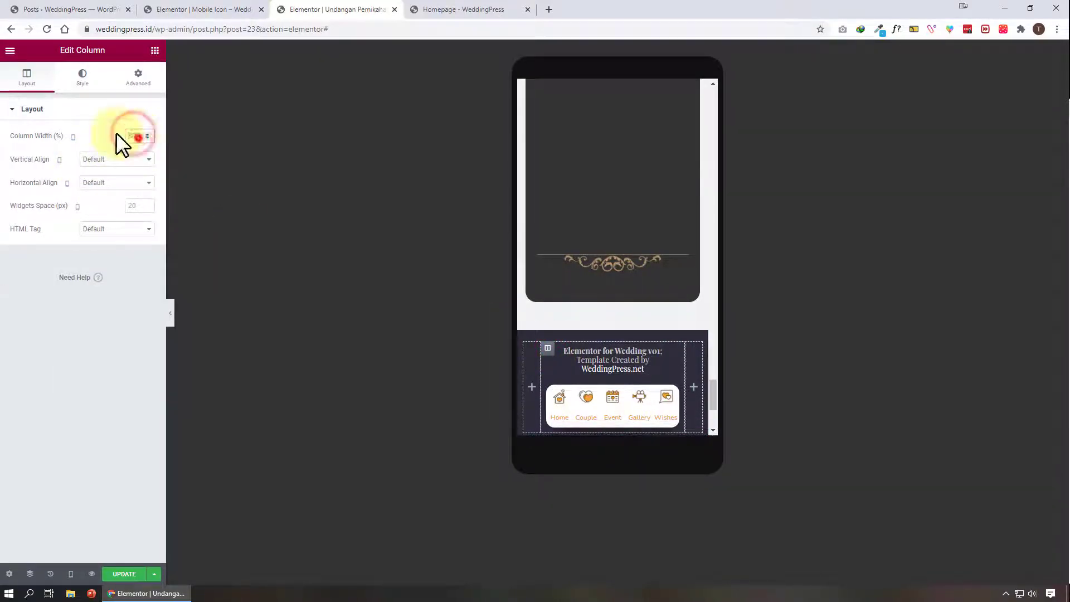
Set the mobile footer columns to 100% width so they stack
{"action": "type", "text": "100"}
{"action": "left_click", "coordinate": [529, 349]}
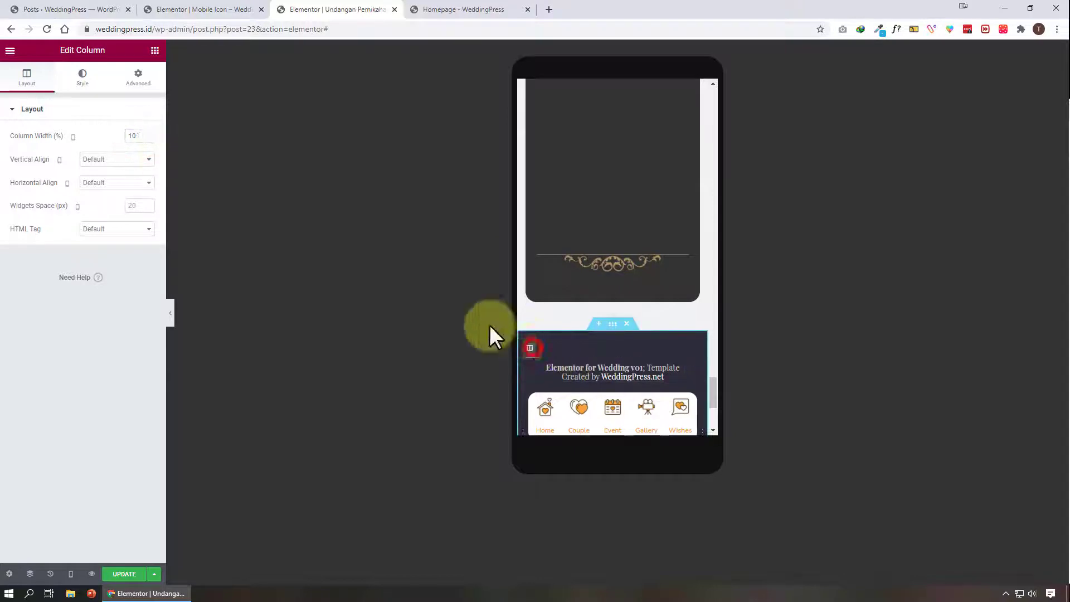
{"action": "scroll", "coordinate": [518, 323], "scroll_direction": "down", "scroll_amount": 4}
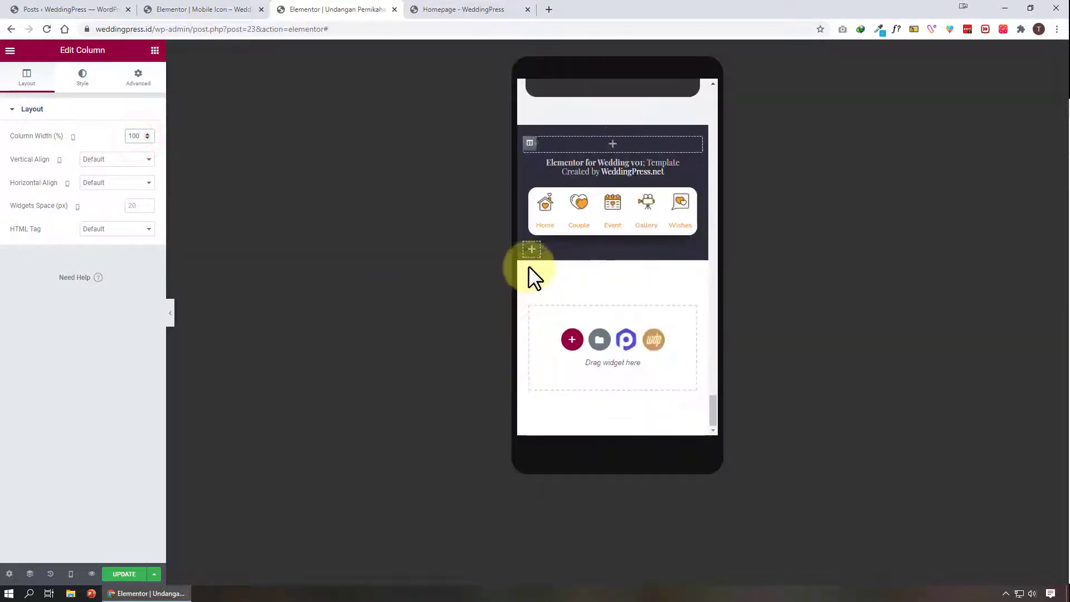
{"action": "left_click", "coordinate": [529, 249]}
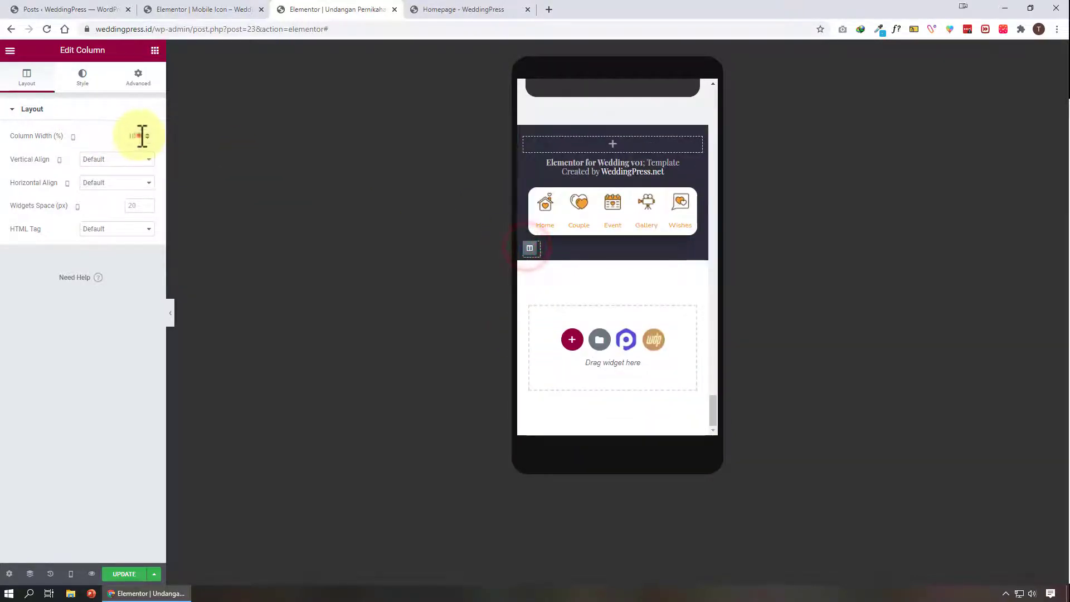
Hide the panel and scroll through the mobile page to check the sticky icon menu
{"action": "left_click", "coordinate": [170, 313]}
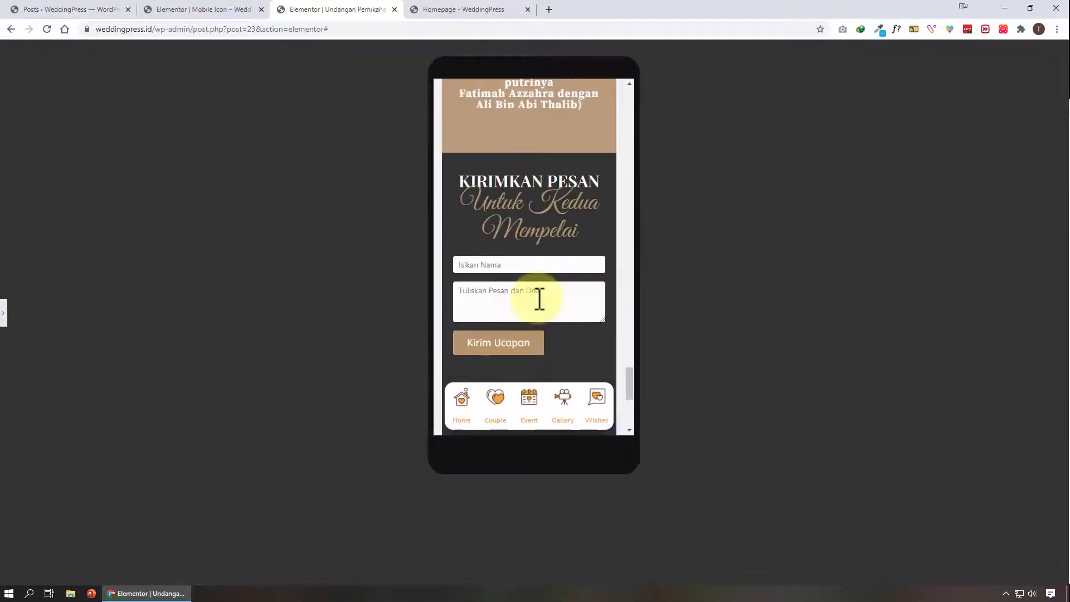
{"action": "scroll", "coordinate": [539, 300], "scroll_direction": "up", "scroll_amount": 15}
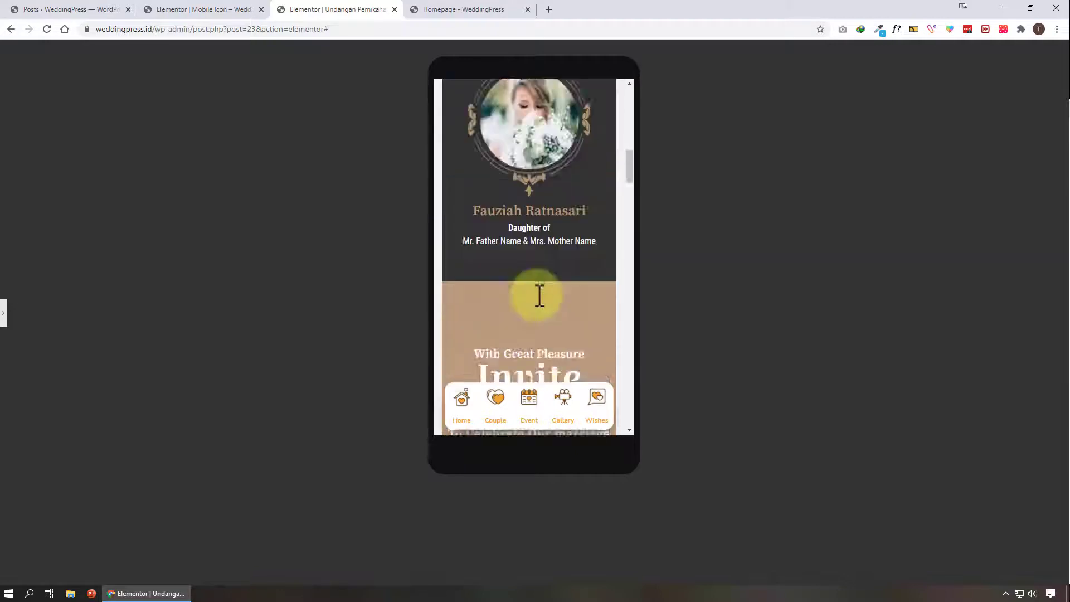
{"action": "scroll", "coordinate": [536, 293], "scroll_direction": "up", "scroll_amount": 12}
{"action": "scroll", "coordinate": [528, 303], "scroll_direction": "down", "scroll_amount": 3}
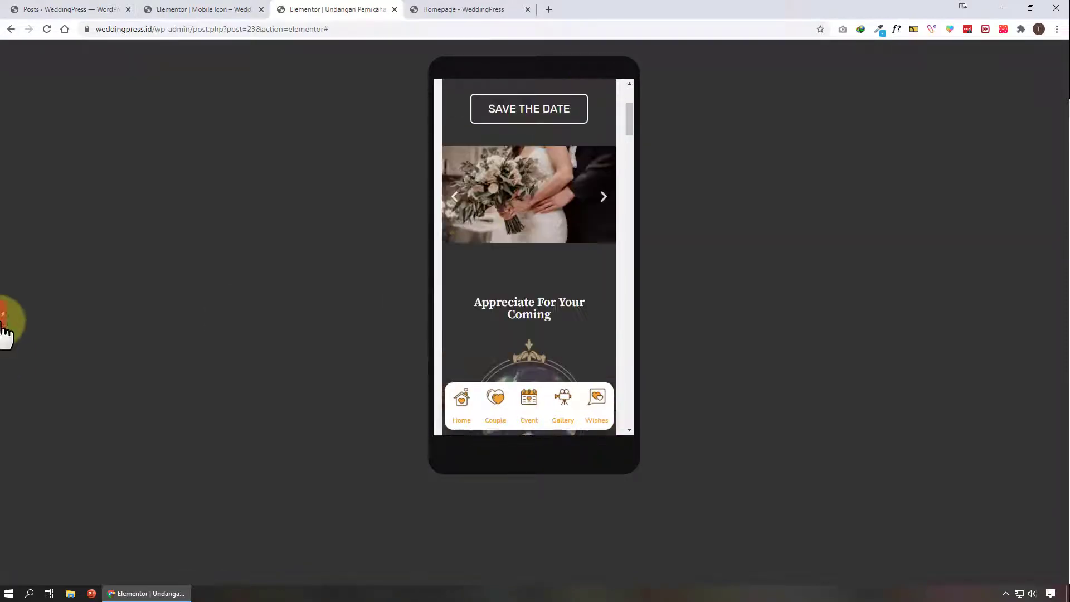
{"action": "left_click", "coordinate": [3, 320]}
Switch the editor back to the desktop preview
{"action": "left_click", "coordinate": [71, 574]}
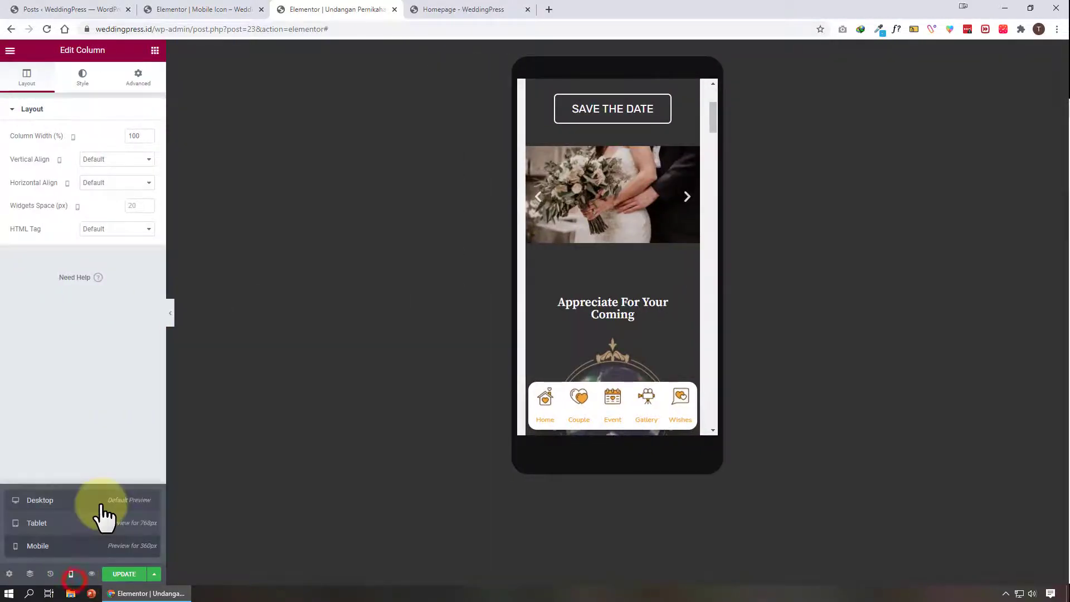
{"action": "left_click", "coordinate": [101, 504]}
{"action": "scroll", "coordinate": [579, 466], "scroll_direction": "down", "scroll_amount": 10}
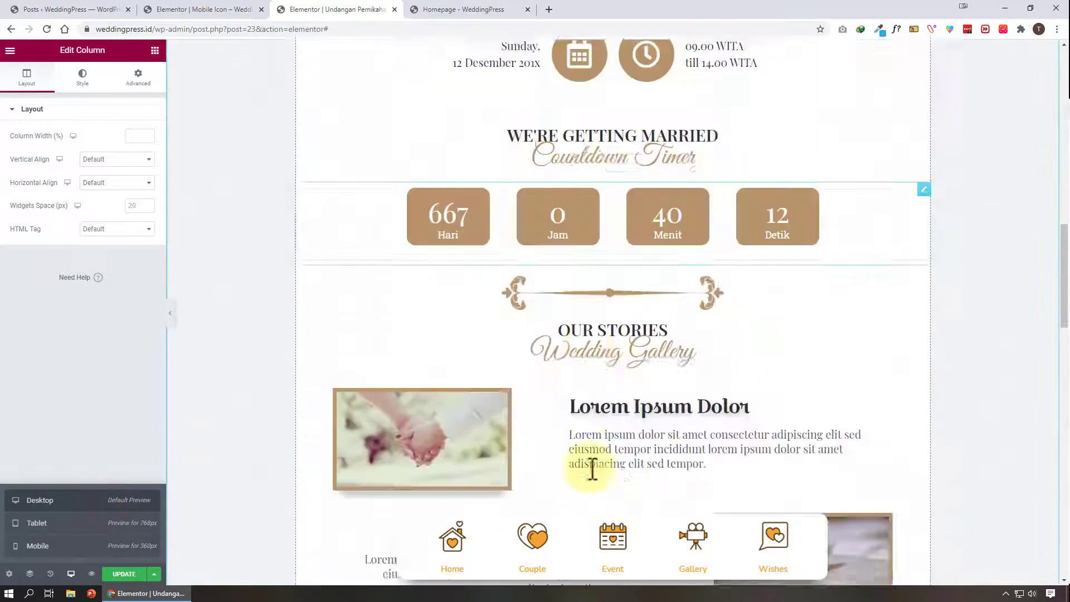
Examine the link anchors set on the Home and Couple icons of the menu
{"action": "scroll", "coordinate": [592, 469], "scroll_direction": "down", "scroll_amount": 10}
{"action": "left_click", "coordinate": [456, 373]}
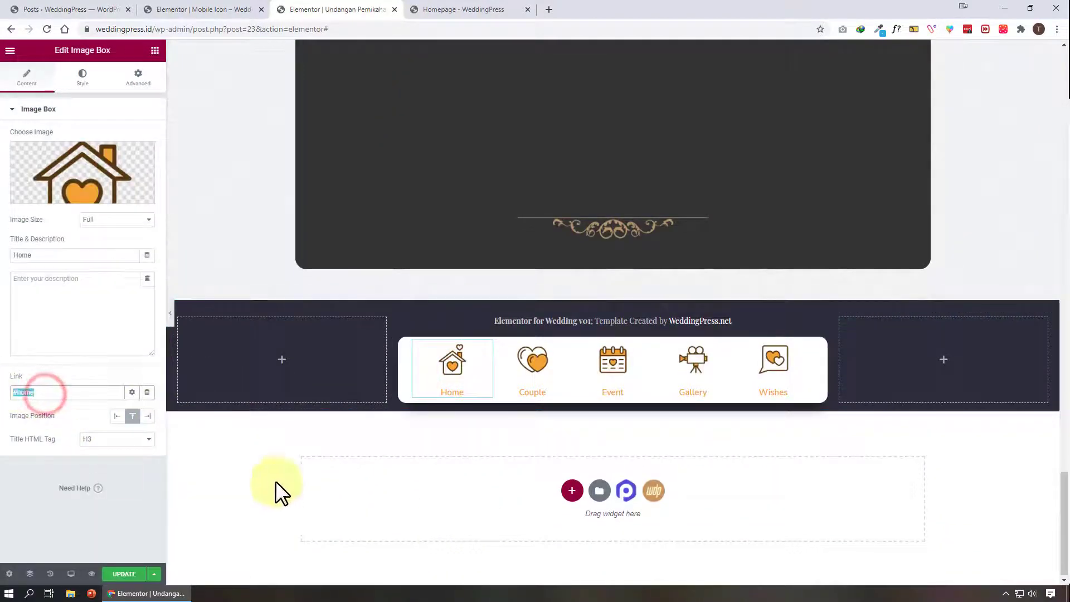
{"action": "left_click", "coordinate": [535, 365]}
{"action": "triple_click", "coordinate": [65, 394]}
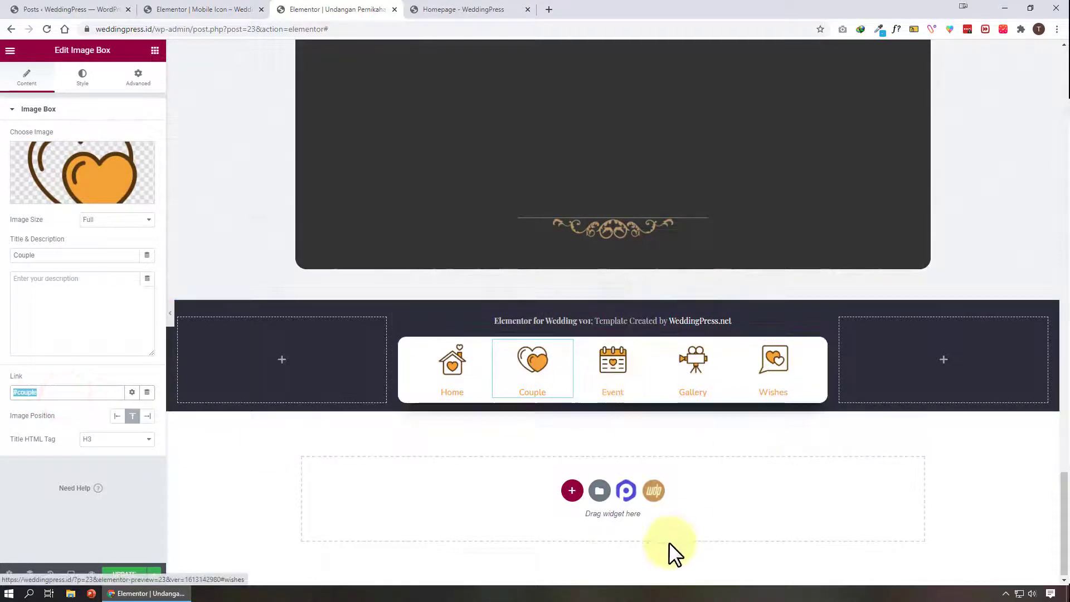
{"action": "left_click", "coordinate": [471, 381]}
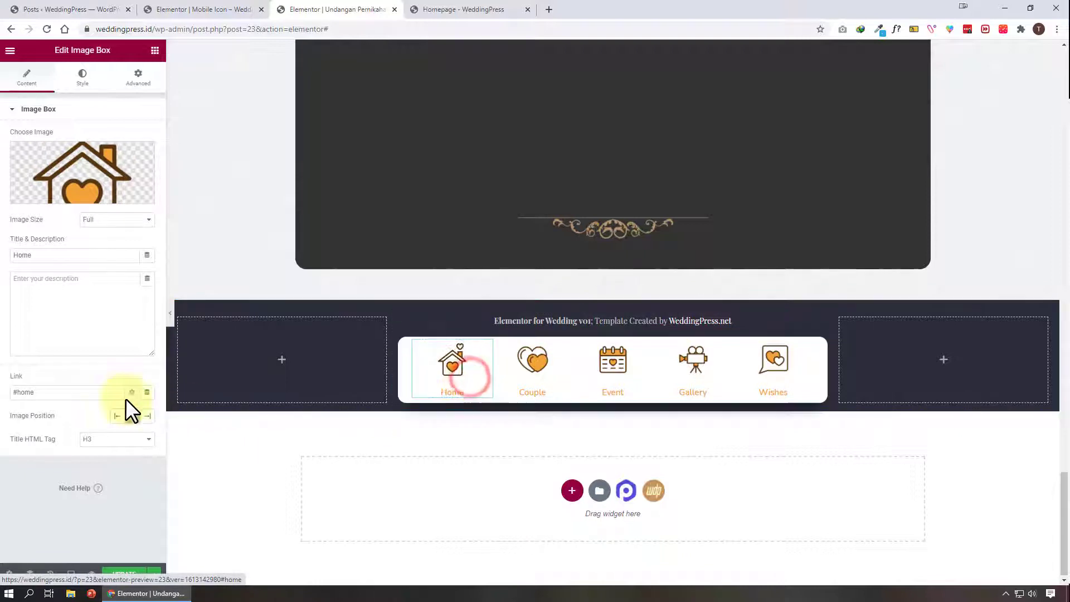
{"action": "triple_click", "coordinate": [21, 392]}
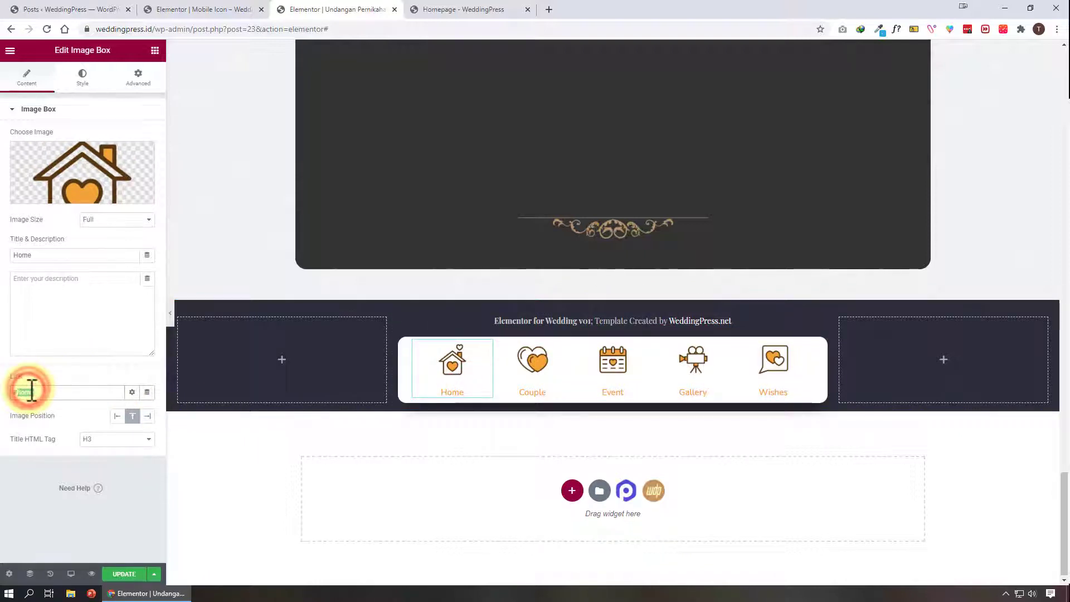
Browse the General widgets for Menu Anchor and open the menu anchor above the wedding date heading
{"action": "left_click", "coordinate": [155, 51]}
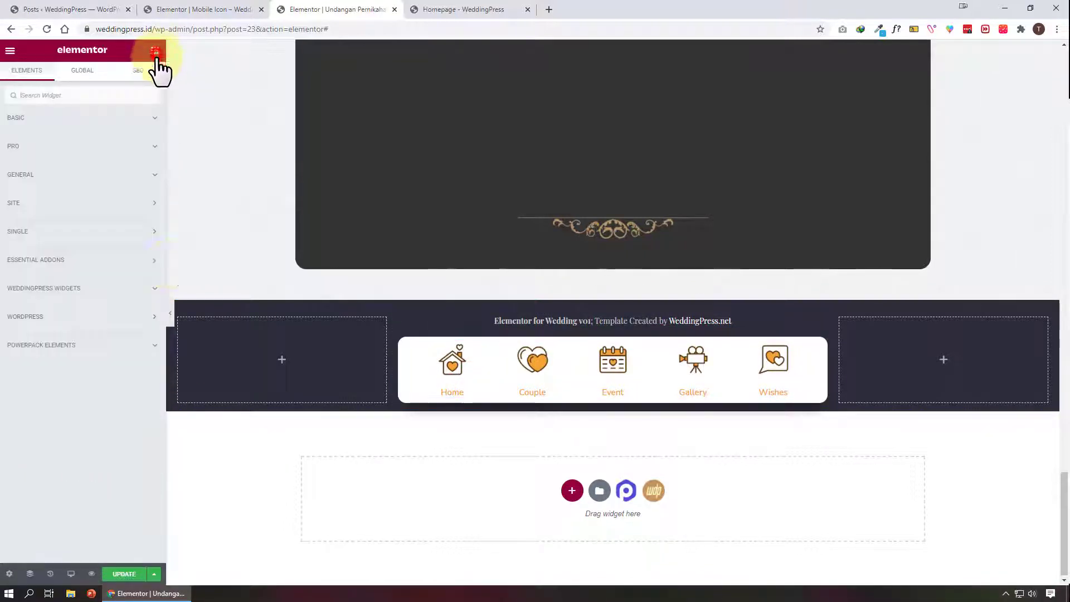
{"action": "left_click", "coordinate": [65, 177]}
{"action": "scroll", "coordinate": [75, 362], "scroll_direction": "down", "scroll_amount": 5}
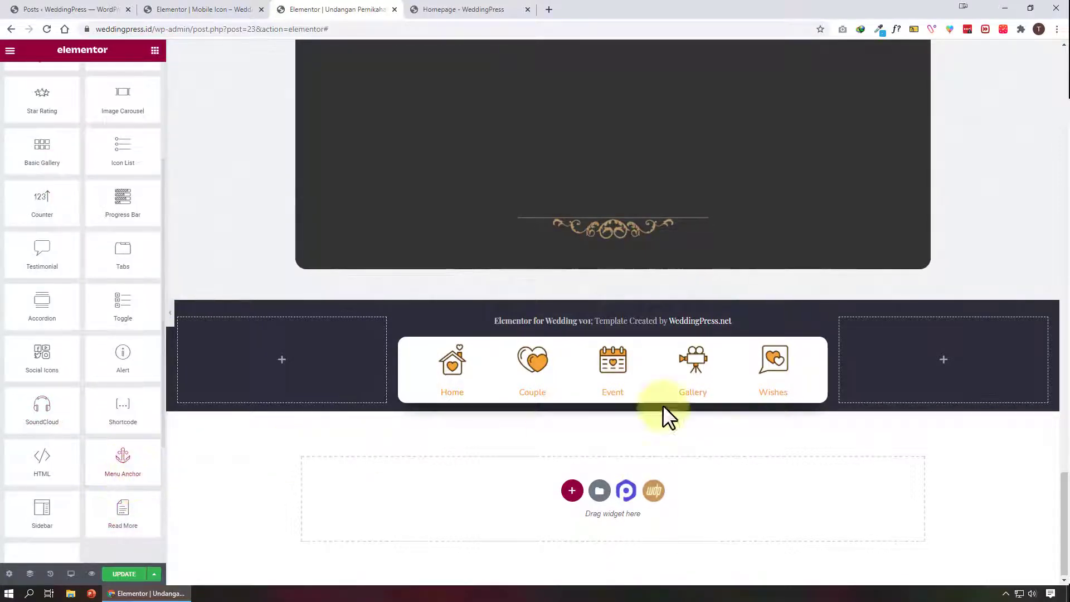
{"action": "scroll", "coordinate": [709, 393], "scroll_direction": "up", "scroll_amount": 15}
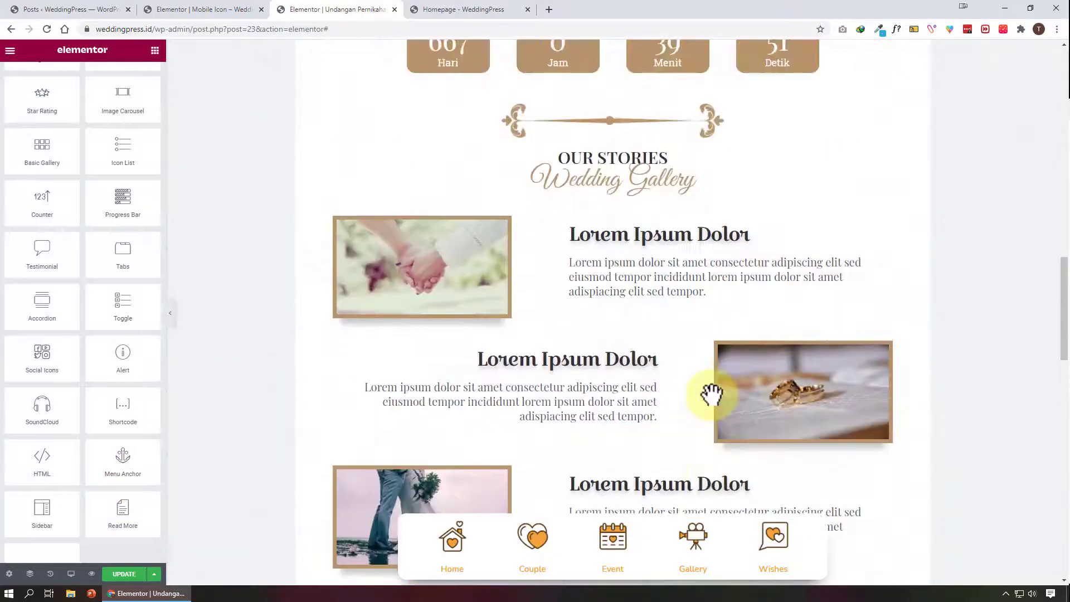
{"action": "scroll", "coordinate": [712, 395], "scroll_direction": "up", "scroll_amount": 10}
{"action": "left_click_drag", "start_coordinate": [712, 395], "coordinate": [717, 335]}
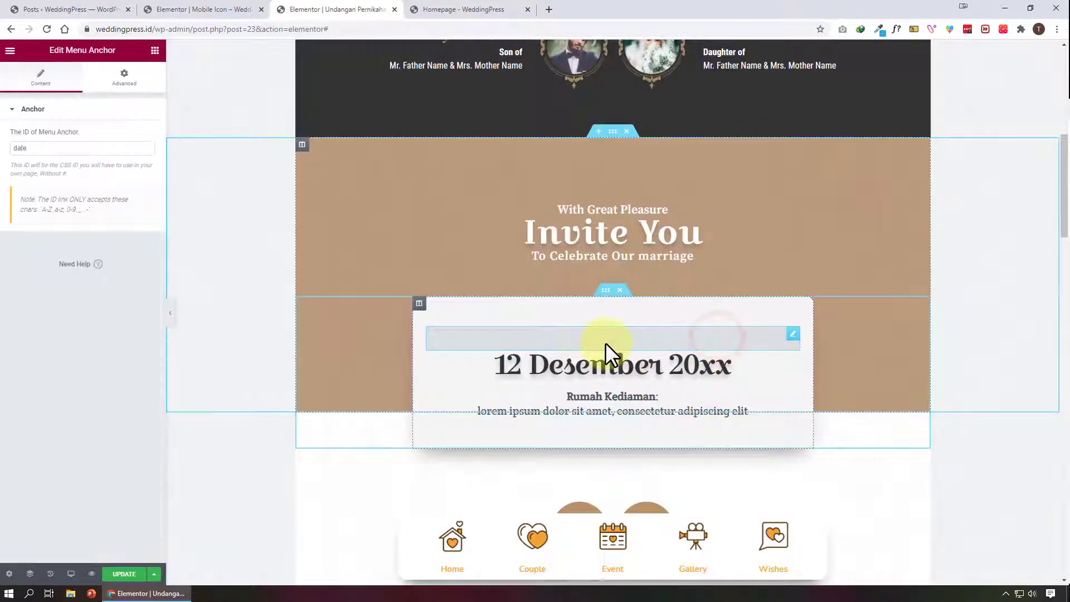
{"action": "scroll", "coordinate": [605, 342], "scroll_direction": "up", "scroll_amount": 8}
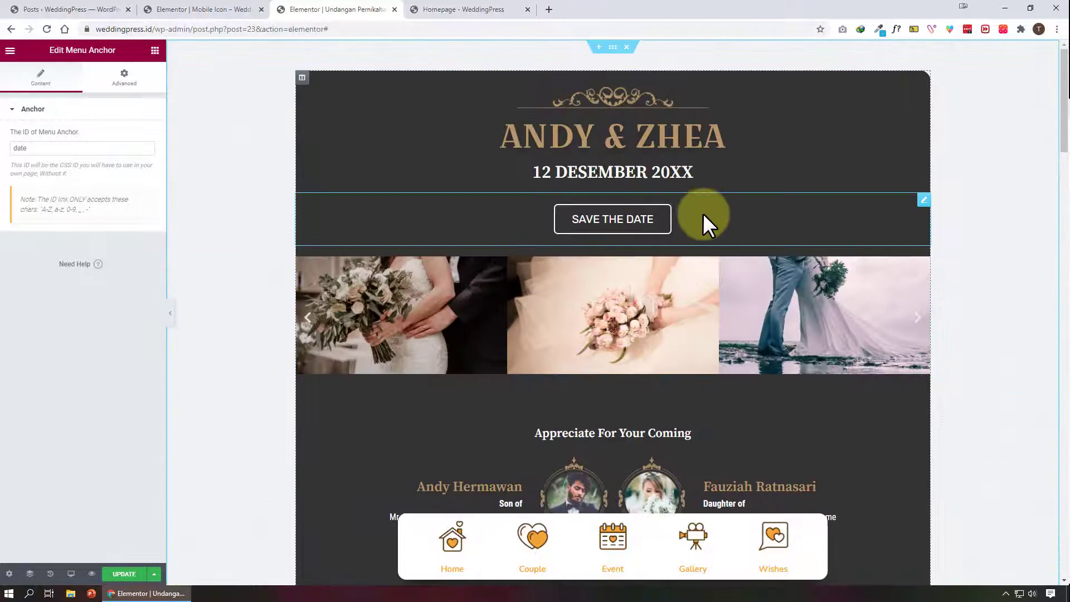
Inspect the Save the Date button's link and locate the date menu anchor it targets
{"action": "left_click", "coordinate": [640, 217]}
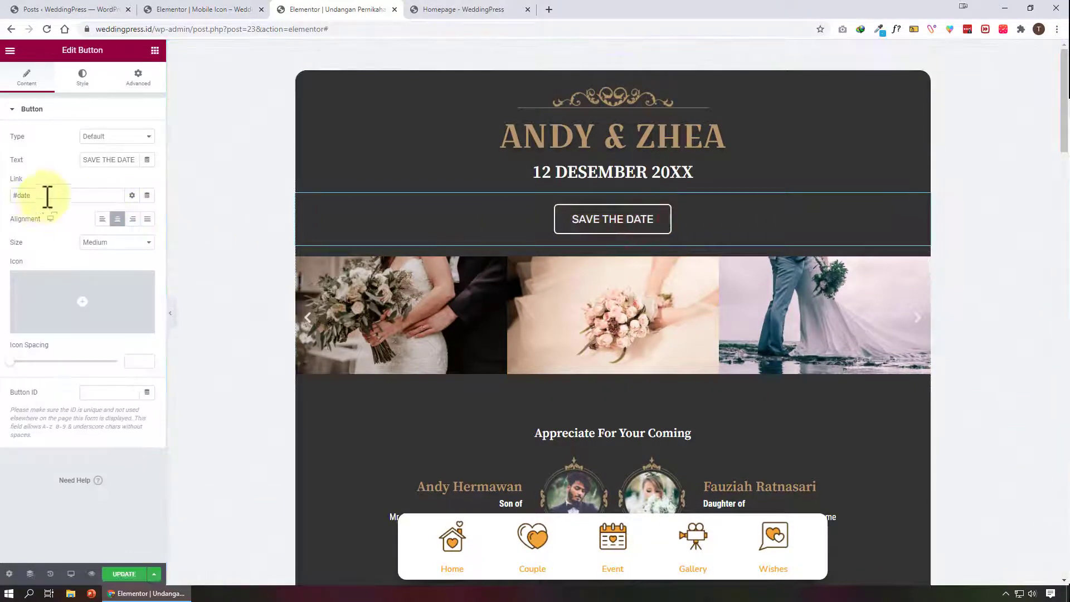
{"action": "triple_click", "coordinate": [43, 195]}
{"action": "left_click", "coordinate": [680, 118]}
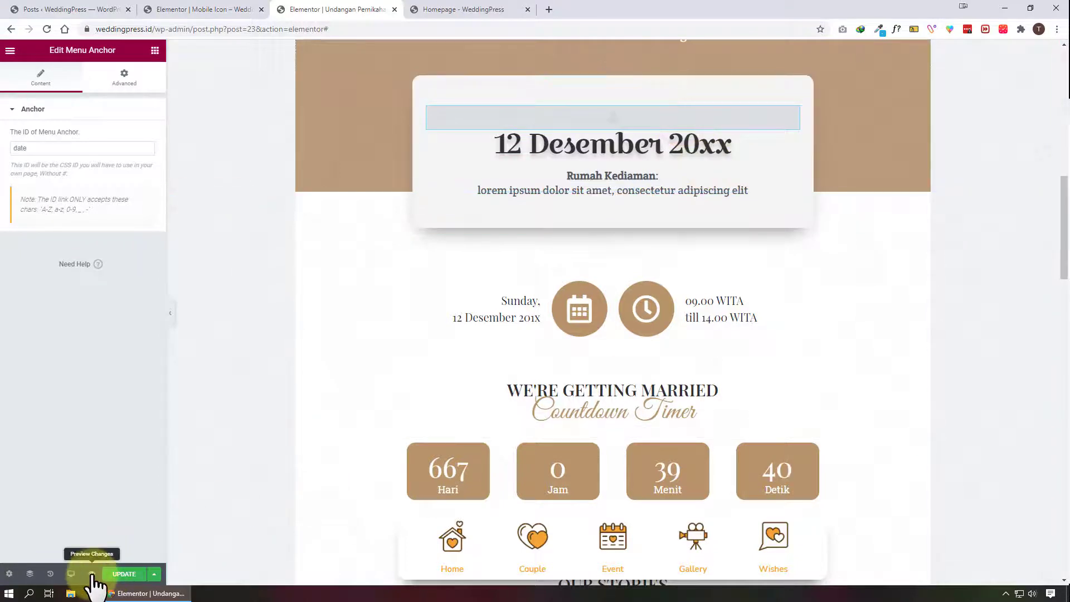
Update the page, preview it, and test the Save the Date button's jump to the date section
{"action": "left_click", "coordinate": [134, 574]}
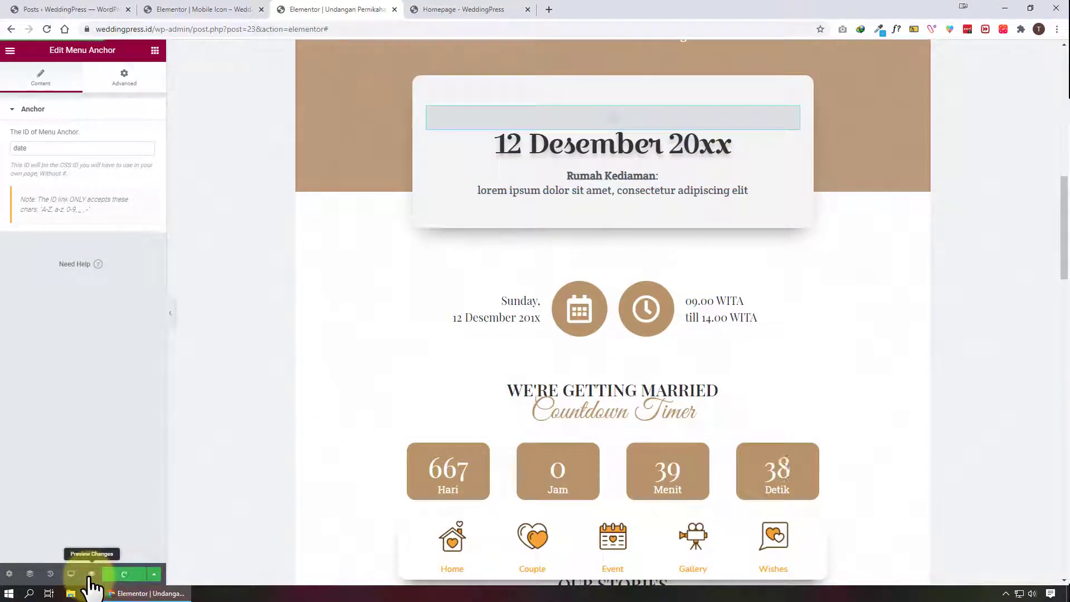
{"action": "left_click", "coordinate": [89, 575]}
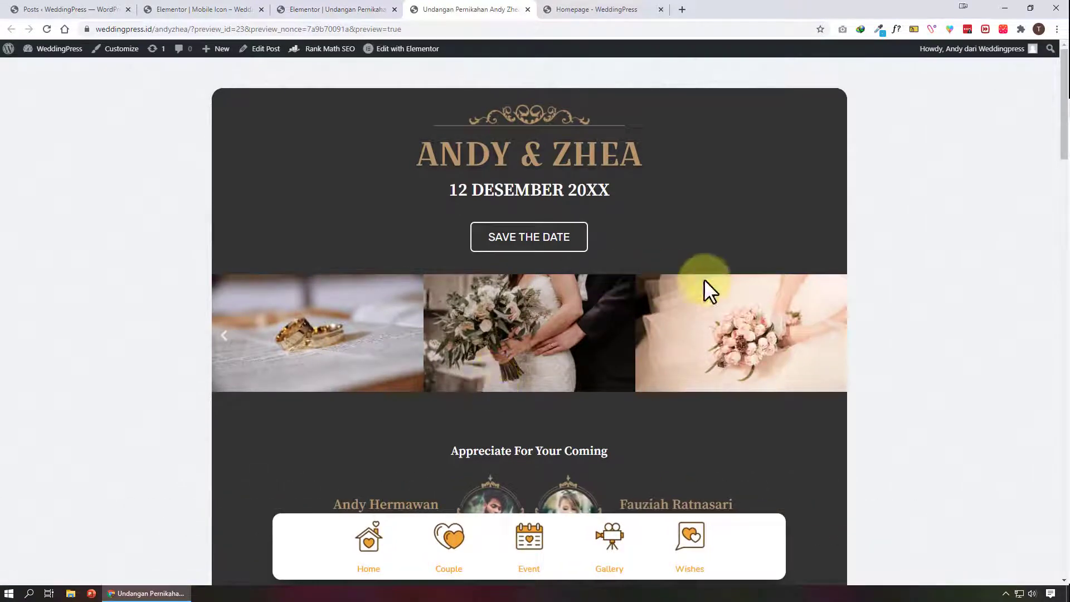
{"action": "left_click", "coordinate": [569, 245]}
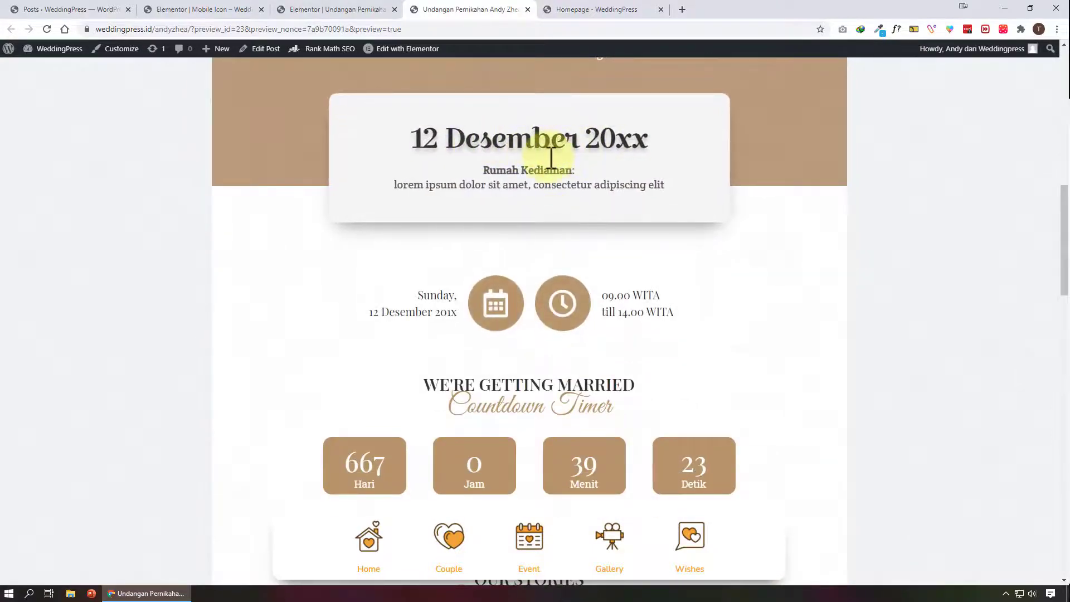
{"action": "left_click", "coordinate": [376, 8]}
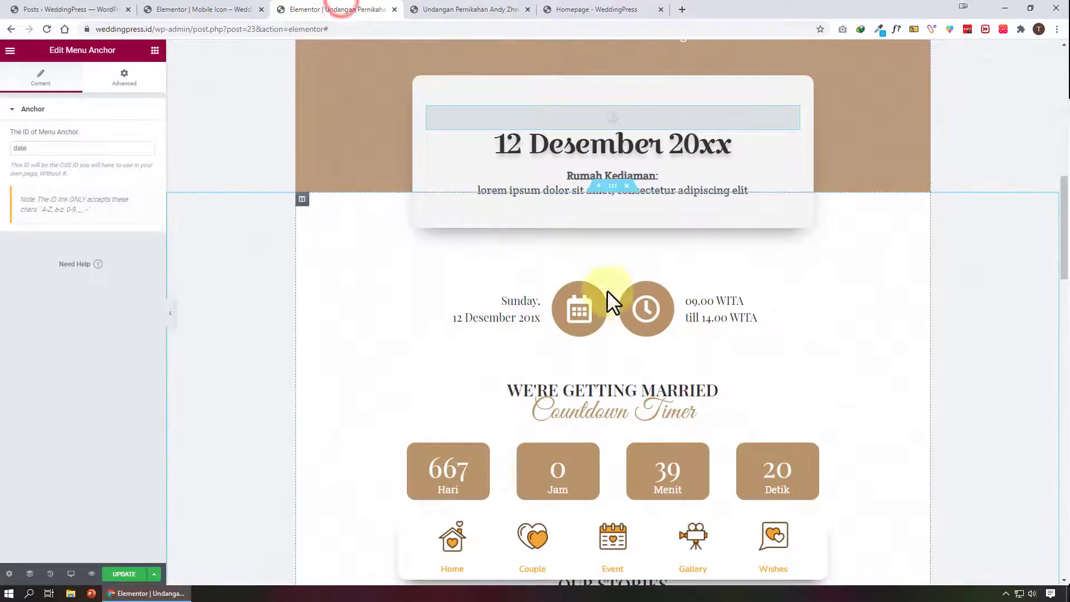
Delete the menu anchor above the 12 Desember 20xx heading
{"action": "left_click", "coordinate": [661, 132]}
{"action": "left_click", "coordinate": [658, 117]}
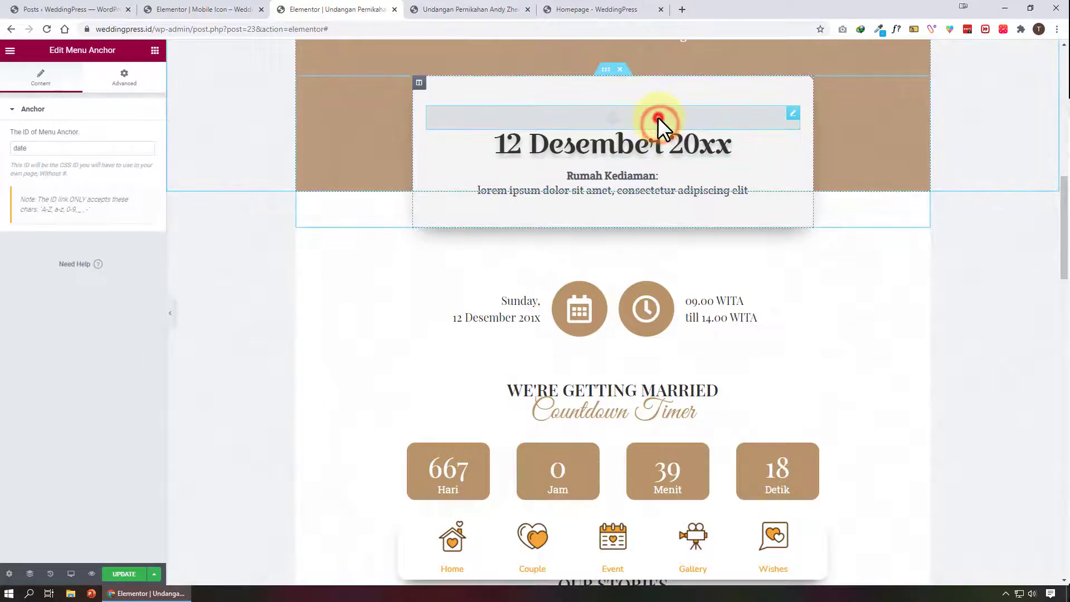
{"action": "left_click_drag", "start_coordinate": [63, 148], "coordinate": [8, 148]}
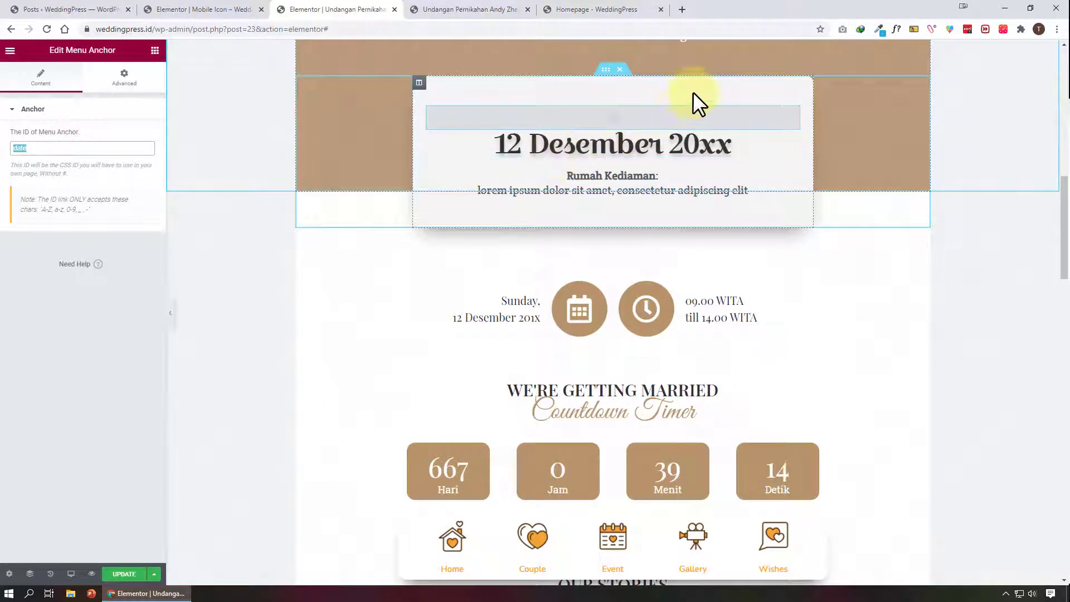
{"action": "right_click", "coordinate": [693, 115]}
{"action": "left_click", "coordinate": [755, 274]}
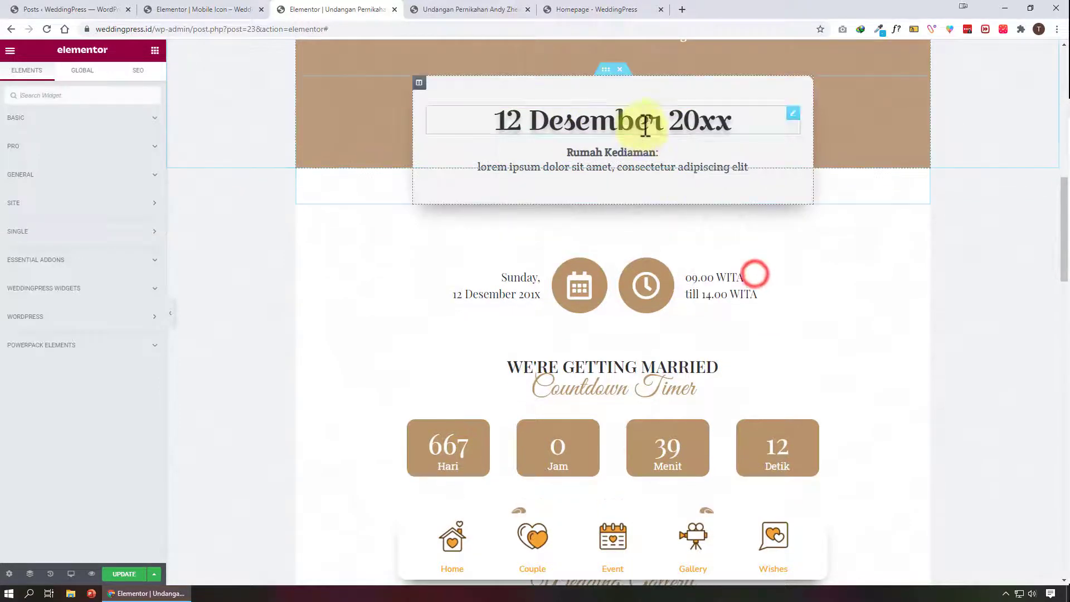
Set the date card inner section's CSS ID to date
{"action": "left_click", "coordinate": [606, 69]}
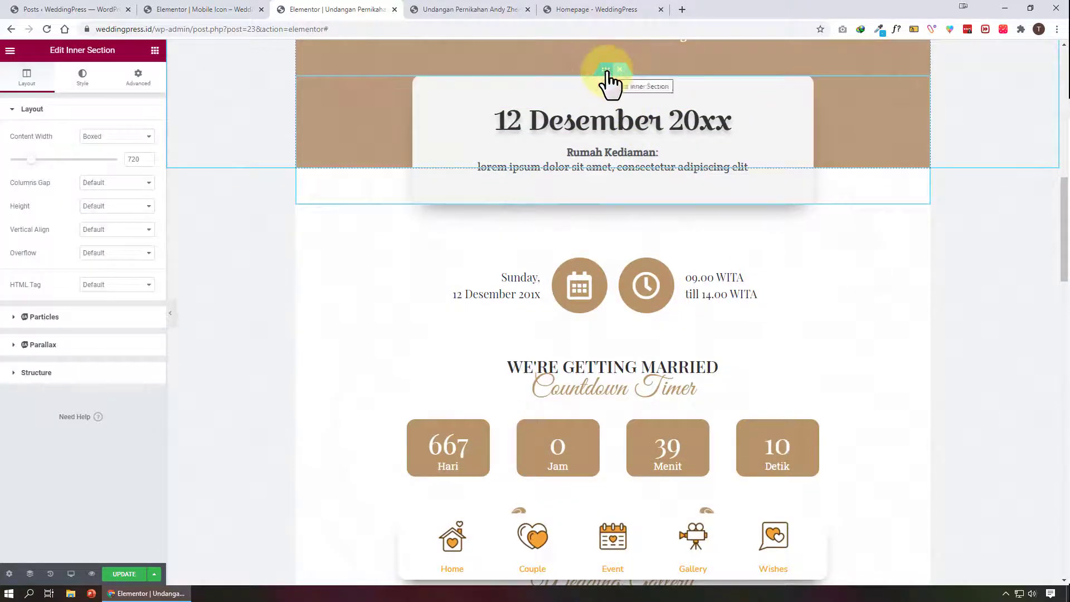
{"action": "left_click", "coordinate": [140, 78]}
{"action": "left_click", "coordinate": [91, 262]}
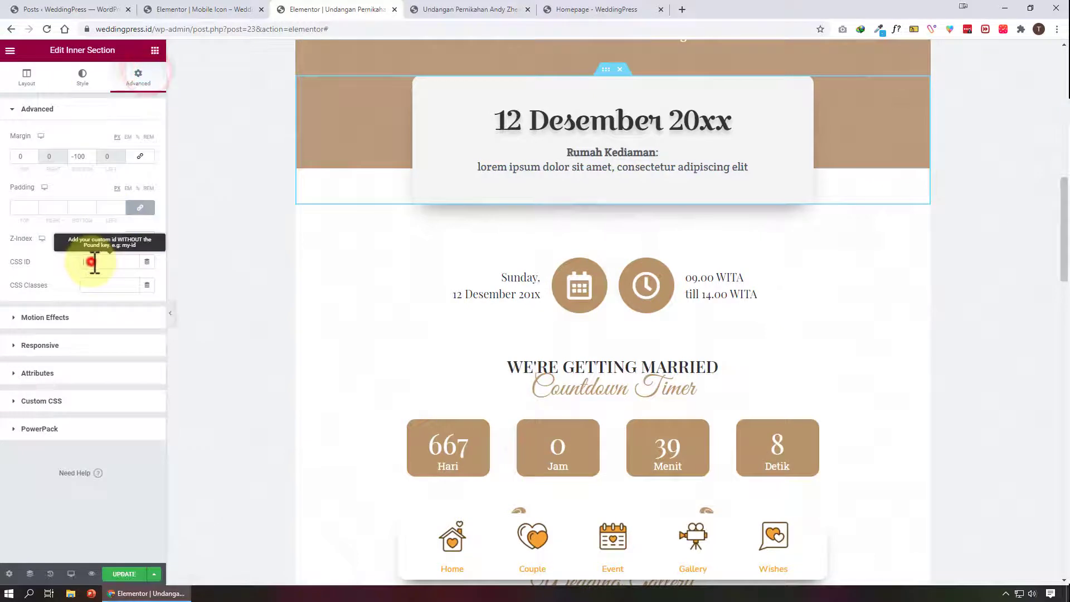
{"action": "type", "text": "date"}
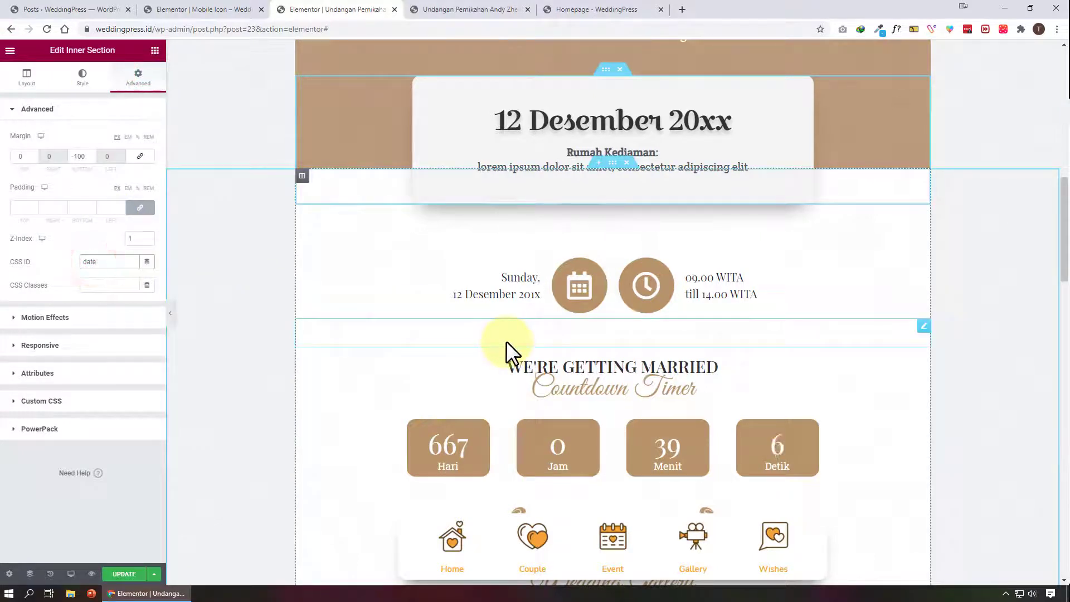
Give the top section with the couple's names and Save the Date button the CSS ID home
{"action": "left_click", "coordinate": [469, 533]}
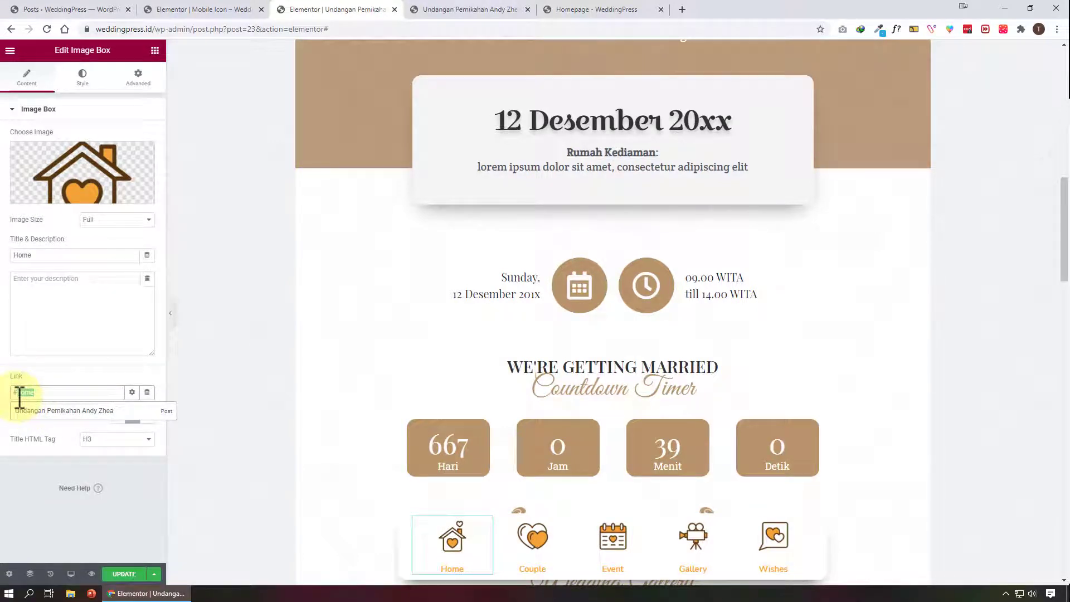
{"action": "scroll", "coordinate": [494, 322], "scroll_direction": "up", "scroll_amount": 10}
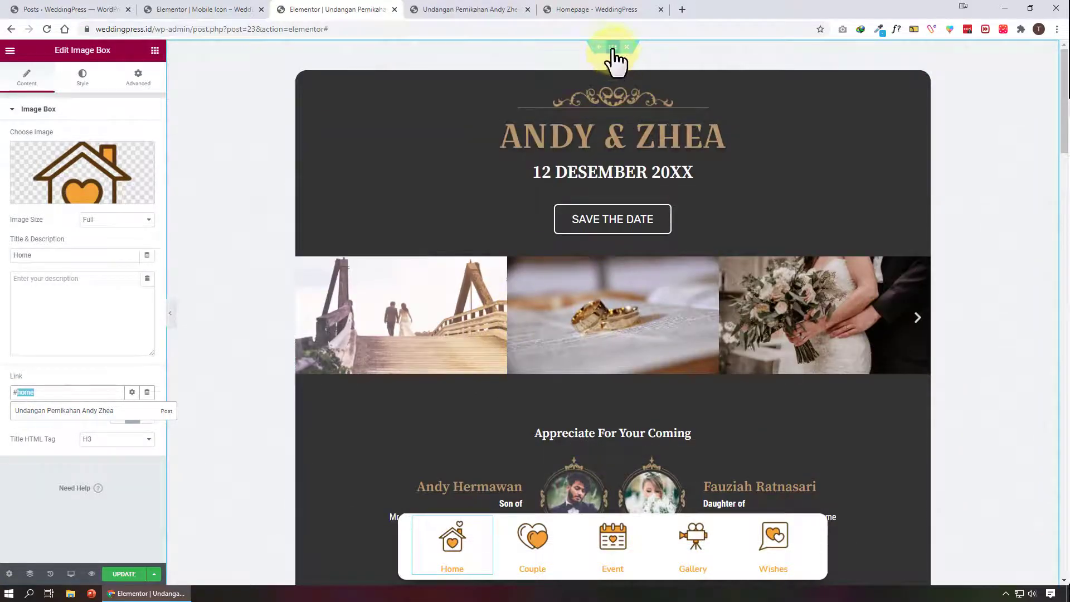
{"action": "left_click", "coordinate": [612, 47]}
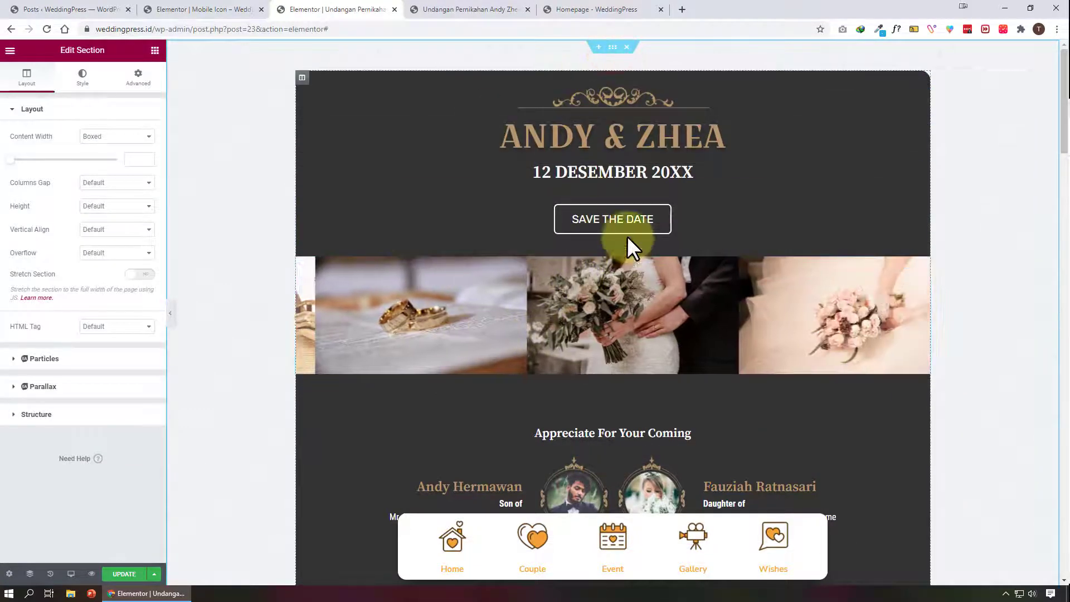
{"action": "left_click", "coordinate": [302, 78]}
{"action": "scroll", "coordinate": [489, 162], "scroll_direction": "down", "scroll_amount": 5}
{"action": "scroll", "coordinate": [435, 250], "scroll_direction": "up", "scroll_amount": 5}
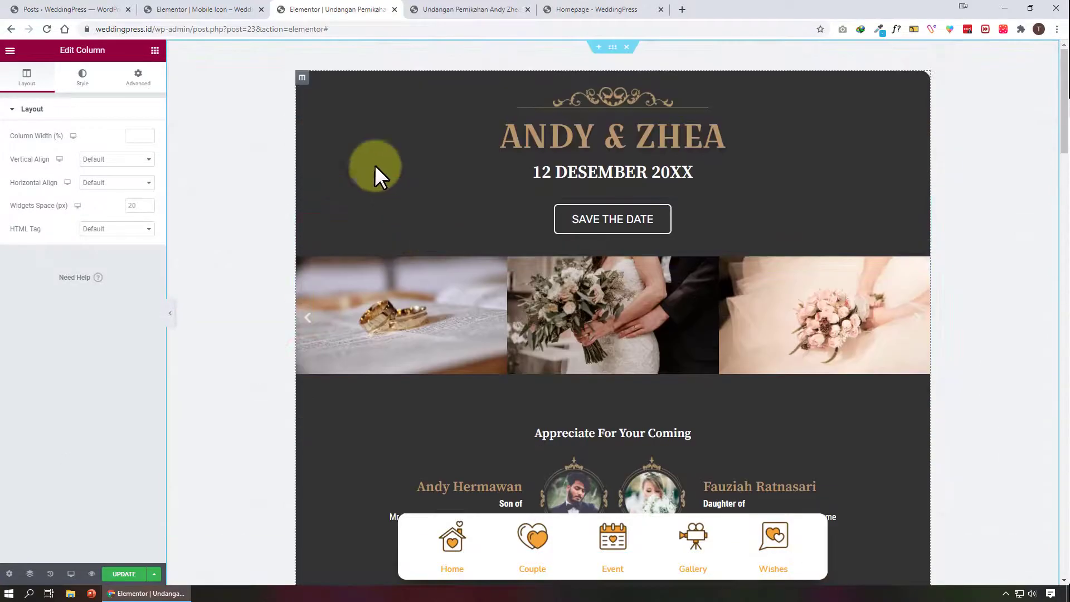
{"action": "left_click", "coordinate": [612, 49]}
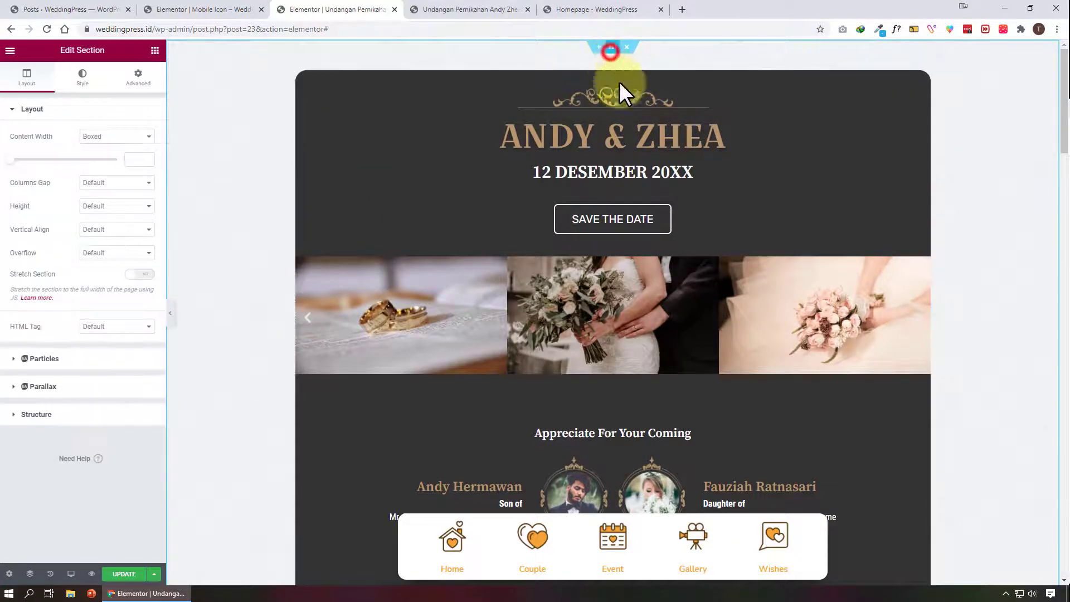
{"action": "scroll", "coordinate": [420, 399], "scroll_direction": "down", "scroll_amount": 4}
{"action": "scroll", "coordinate": [420, 400], "scroll_direction": "up", "scroll_amount": 4}
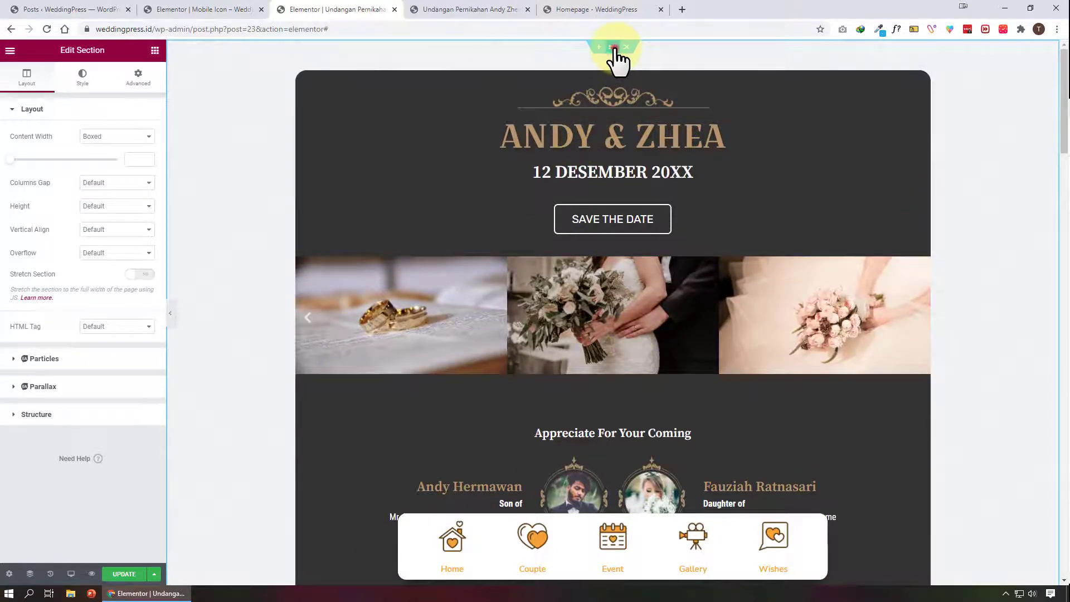
{"action": "left_click", "coordinate": [138, 78]}
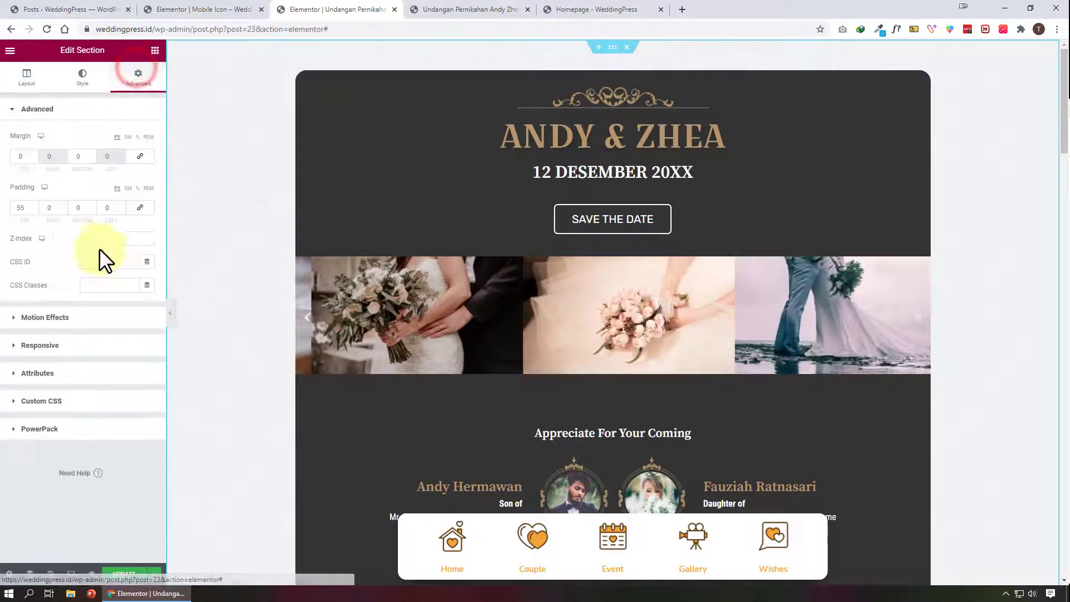
{"action": "left_click", "coordinate": [120, 265]}
{"action": "type", "text": "home"}
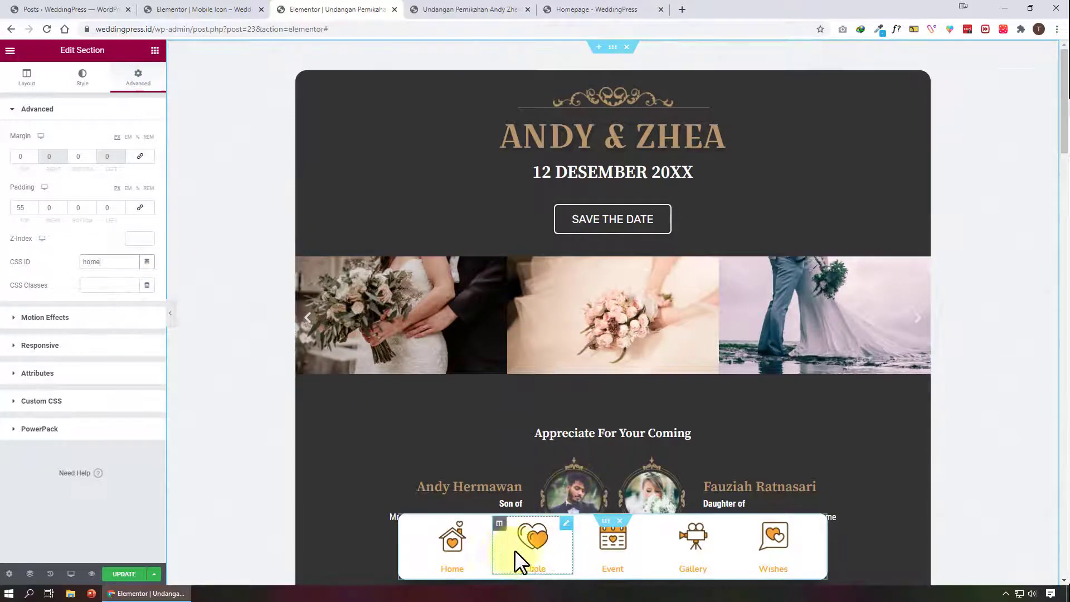
Set the CSS ID of the spacer above the Appreciate For Your Coming heading to couple
{"action": "left_click", "coordinate": [566, 525]}
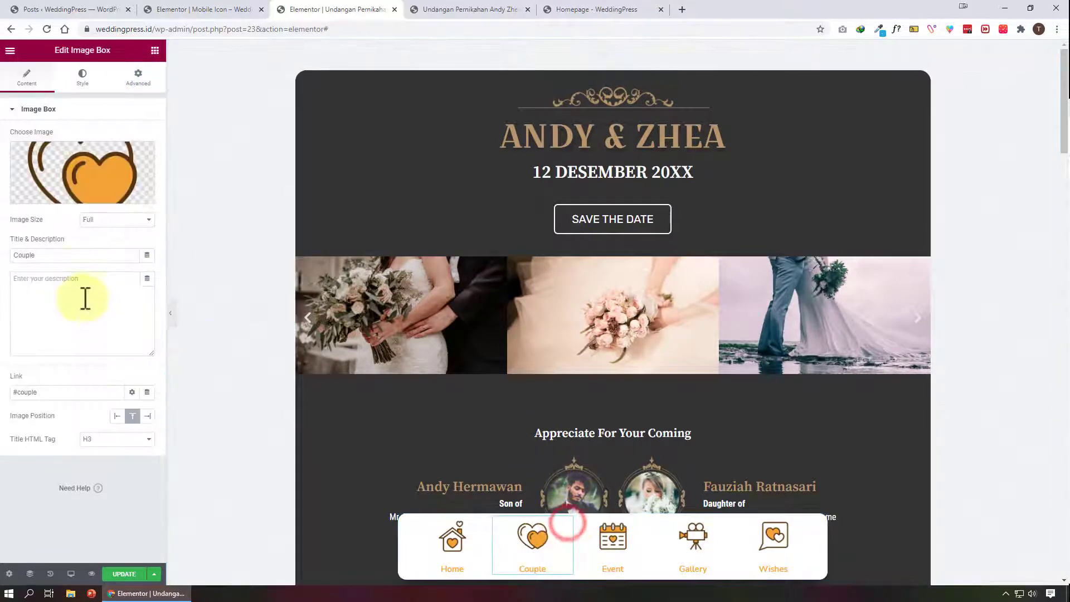
{"action": "double_click", "coordinate": [35, 392]}
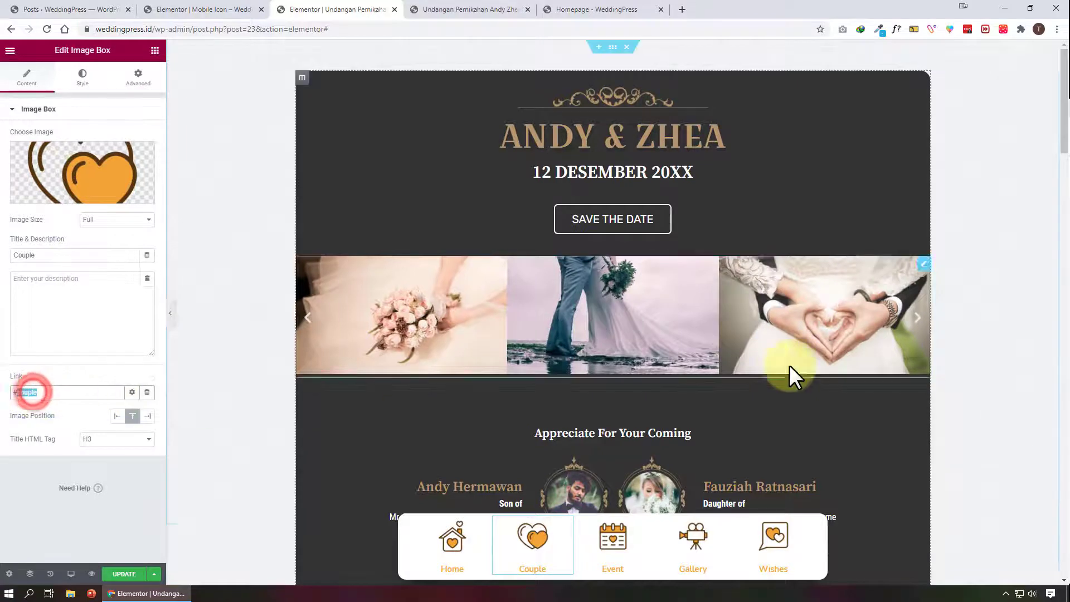
{"action": "scroll", "coordinate": [637, 318], "scroll_direction": "down", "scroll_amount": 8}
{"action": "scroll", "coordinate": [608, 268], "scroll_direction": "up", "scroll_amount": 6}
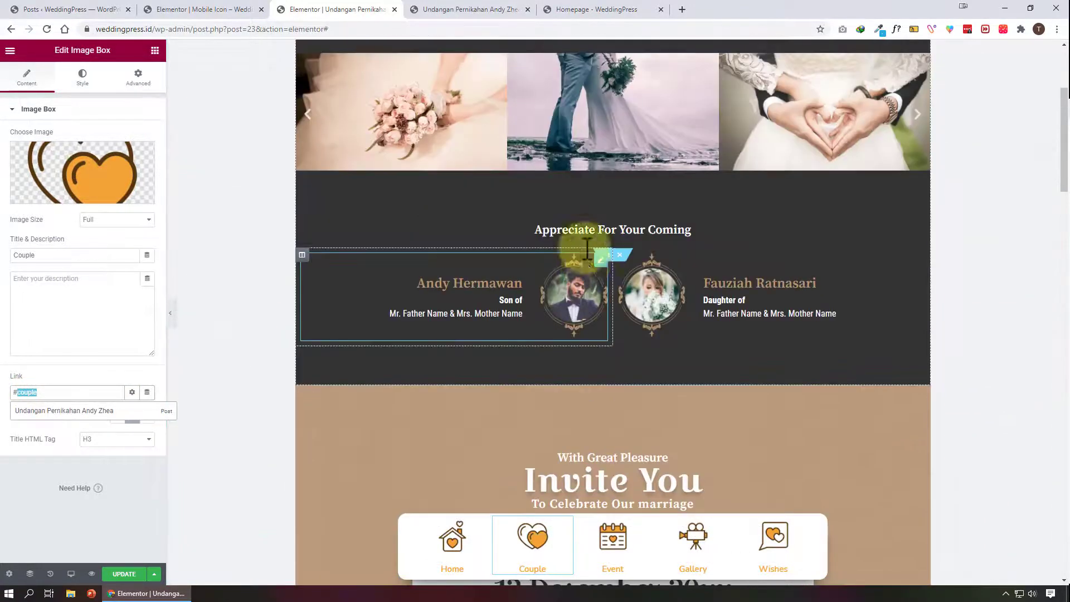
{"action": "scroll", "coordinate": [623, 270], "scroll_direction": "down", "scroll_amount": 1}
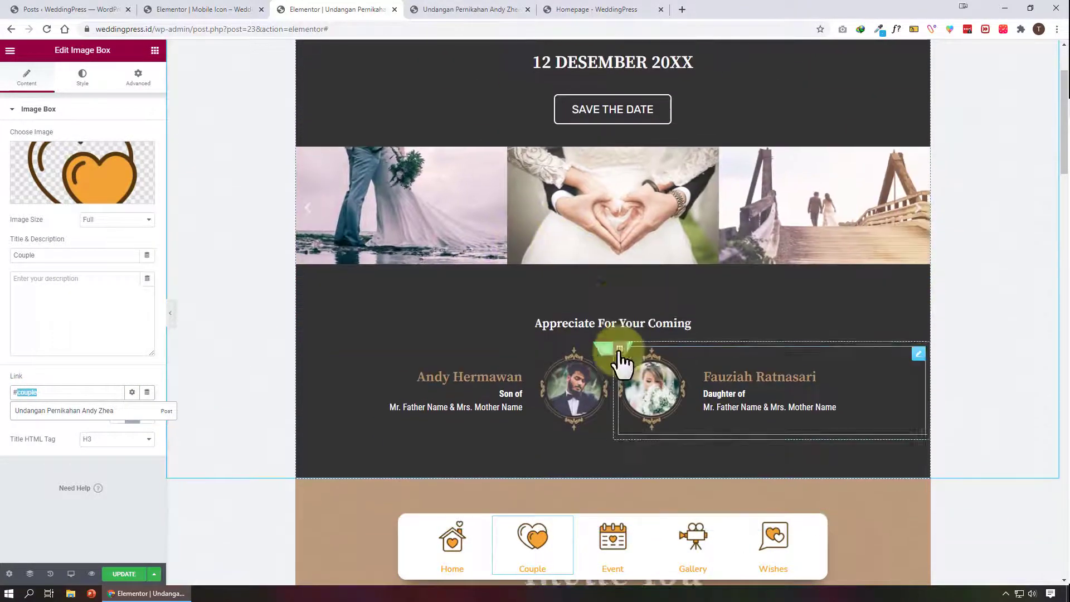
{"action": "left_click", "coordinate": [614, 289]}
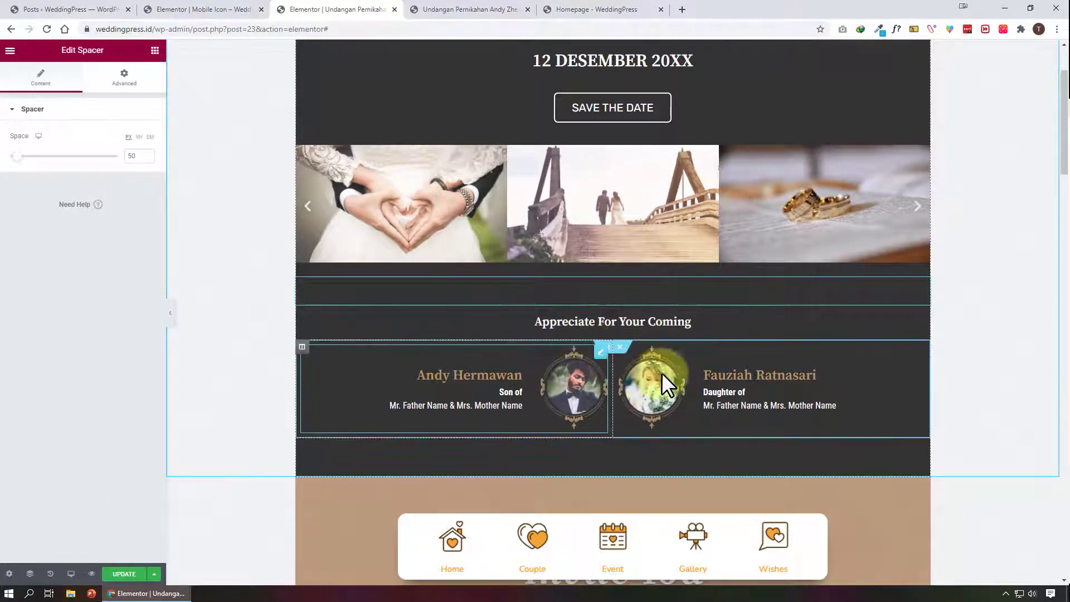
{"action": "scroll", "coordinate": [677, 353], "scroll_direction": "up", "scroll_amount": 2}
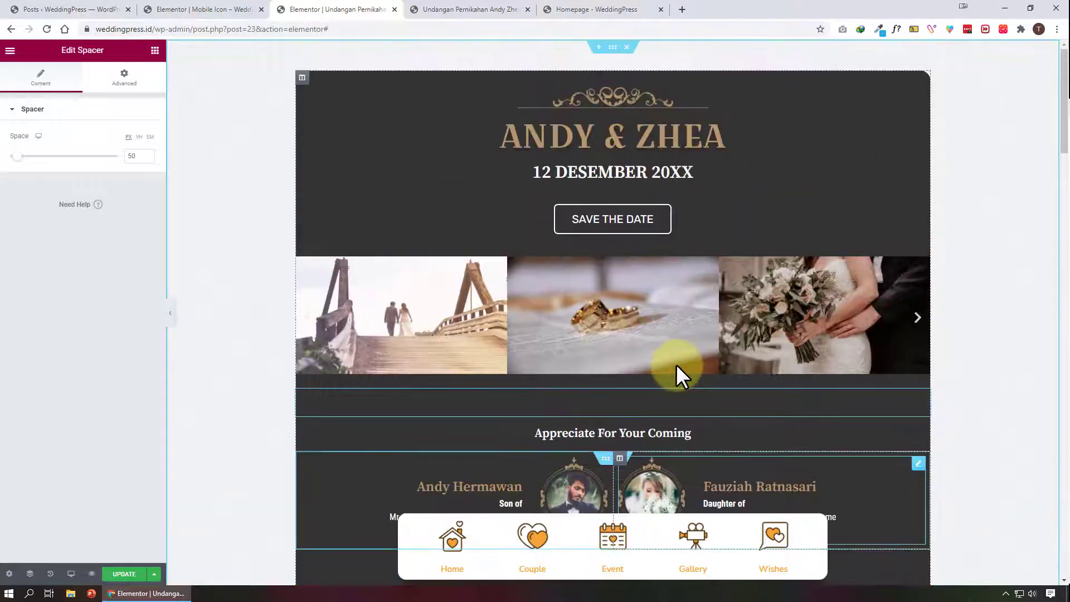
{"action": "scroll", "coordinate": [677, 363], "scroll_direction": "down", "scroll_amount": 6}
{"action": "scroll", "coordinate": [677, 364], "scroll_direction": "down", "scroll_amount": 8}
{"action": "scroll", "coordinate": [677, 364], "scroll_direction": "up", "scroll_amount": 8}
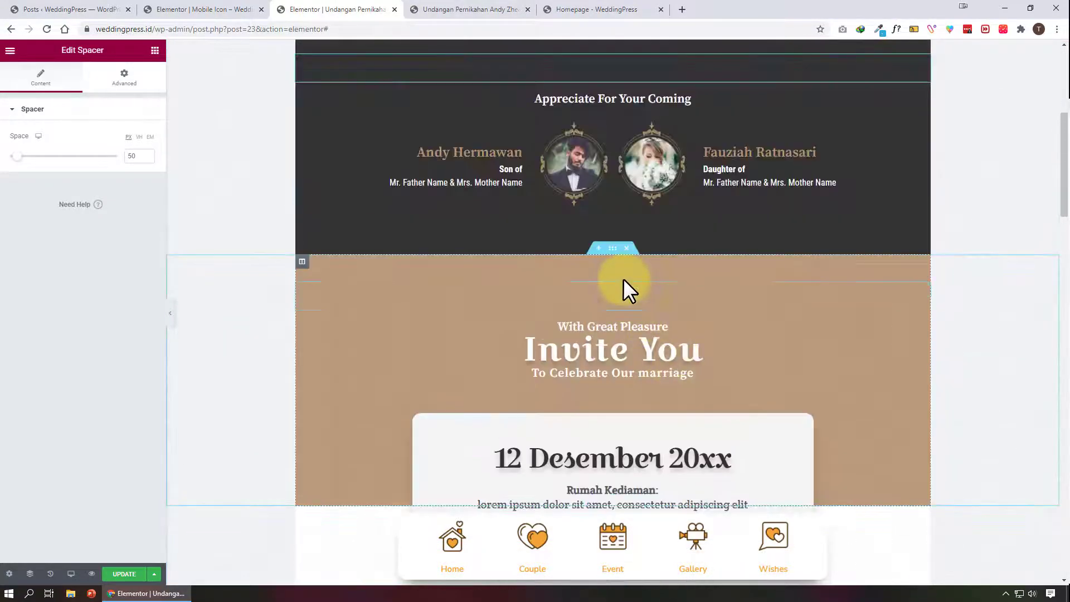
{"action": "scroll", "coordinate": [625, 282], "scroll_direction": "up", "scroll_amount": 3}
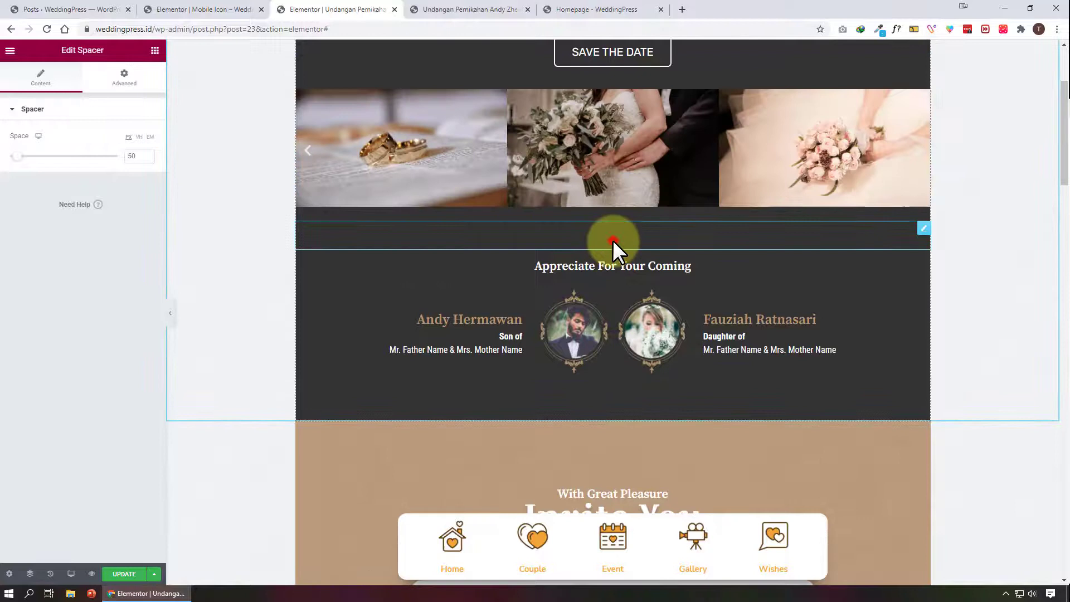
{"action": "left_click", "coordinate": [132, 84]}
{"action": "left_click", "coordinate": [110, 270]}
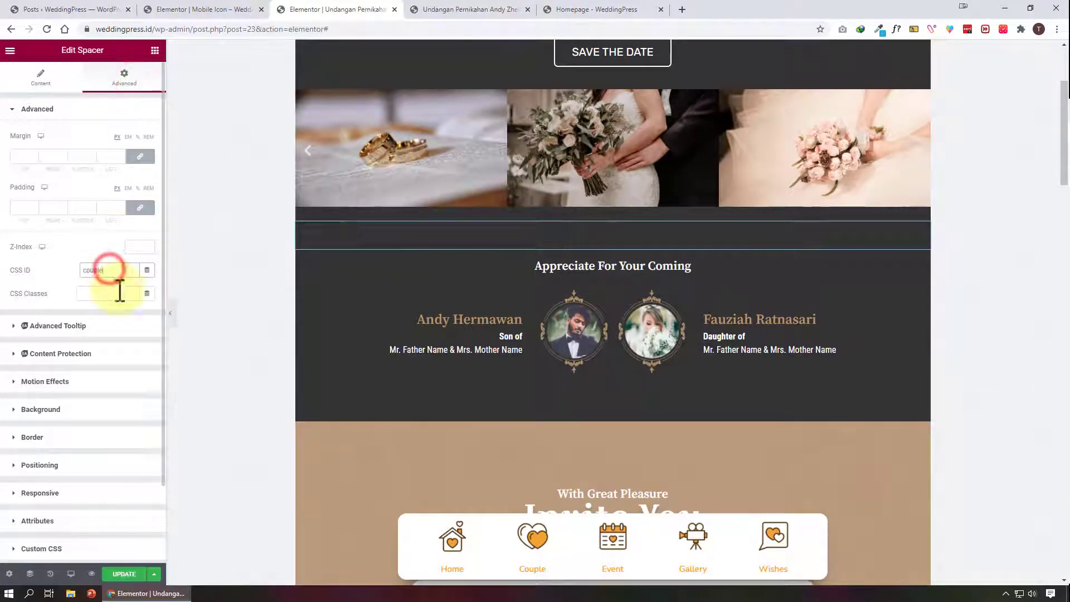
{"action": "type", "text": "couple"}
Copy the Event icon's link anchor and set the CSS ID of the section with the date and time icon boxes to event
{"action": "scroll", "coordinate": [725, 446], "scroll_direction": "down", "scroll_amount": 1}
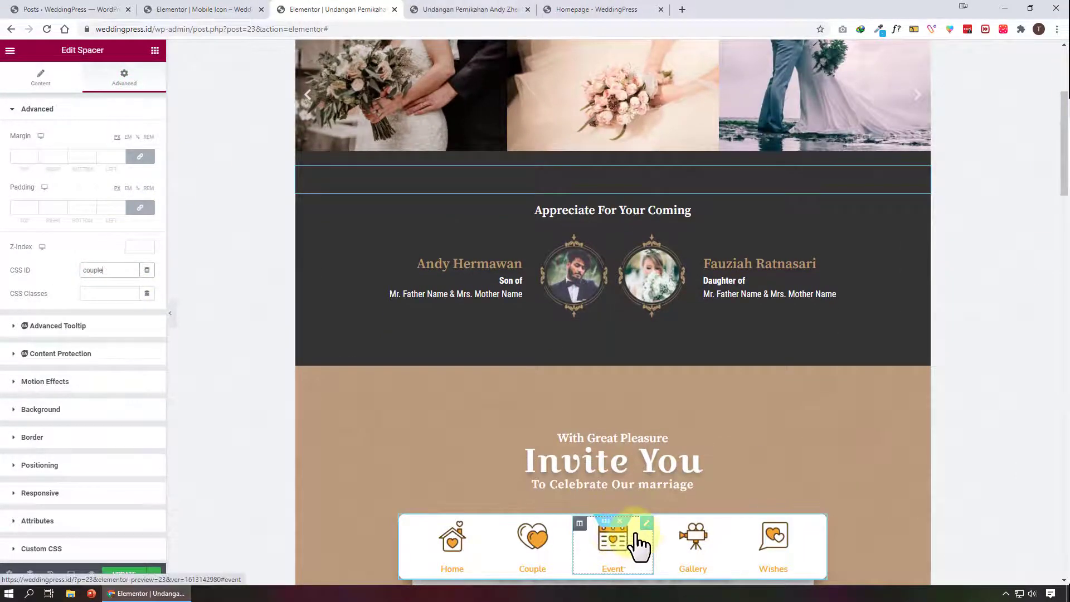
{"action": "left_click", "coordinate": [639, 539]}
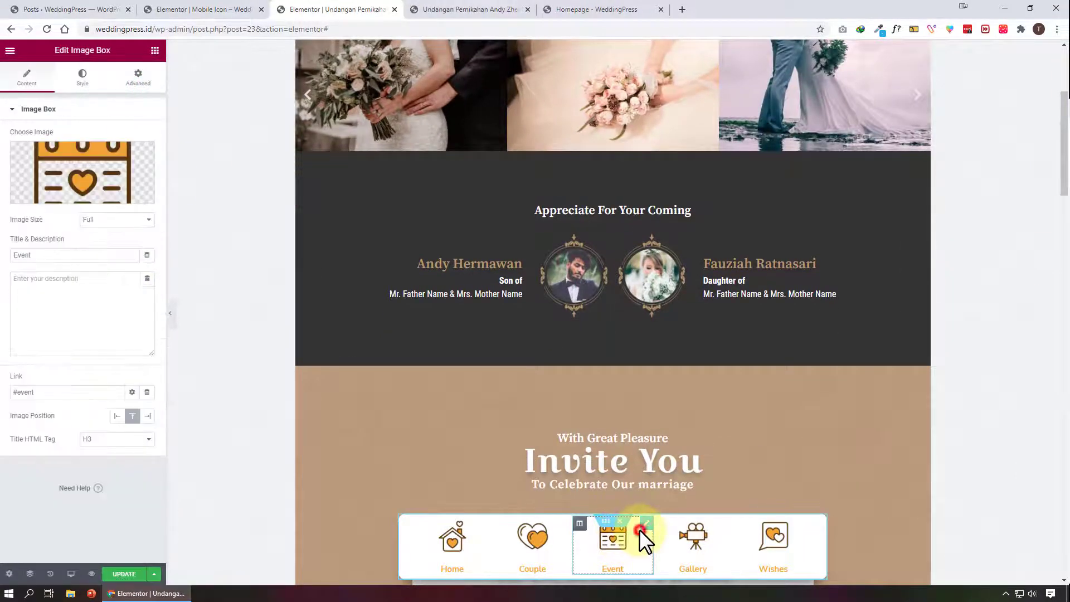
{"action": "double_click", "coordinate": [24, 391]}
{"action": "scroll", "coordinate": [697, 420], "scroll_direction": "down", "scroll_amount": 7}
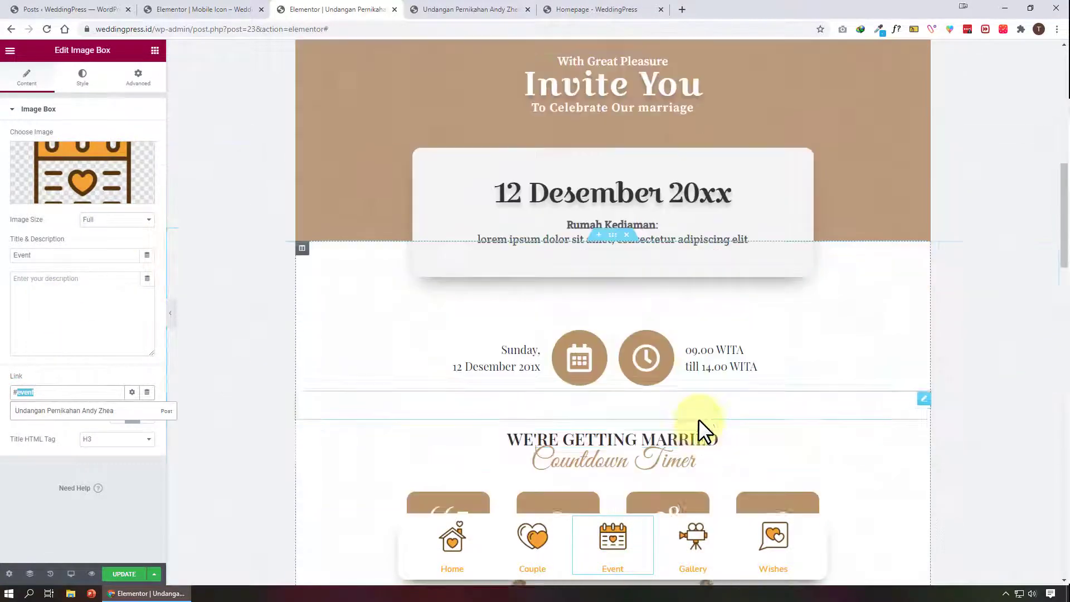
{"action": "scroll", "coordinate": [698, 419], "scroll_direction": "up", "scroll_amount": 5}
{"action": "scroll", "coordinate": [605, 401], "scroll_direction": "down", "scroll_amount": 3}
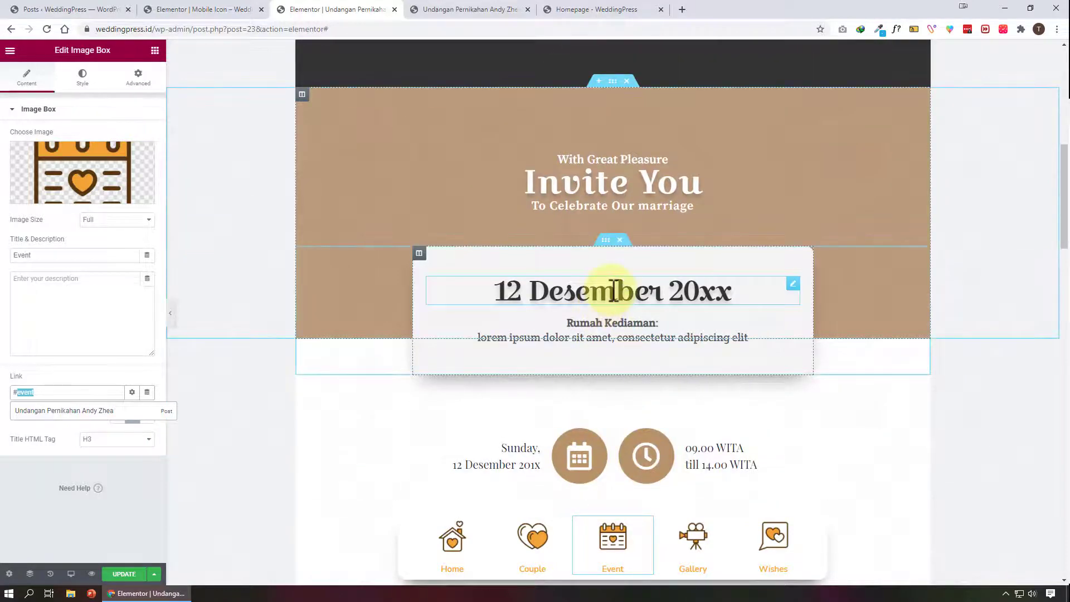
{"action": "scroll", "coordinate": [607, 300], "scroll_direction": "down", "scroll_amount": 4}
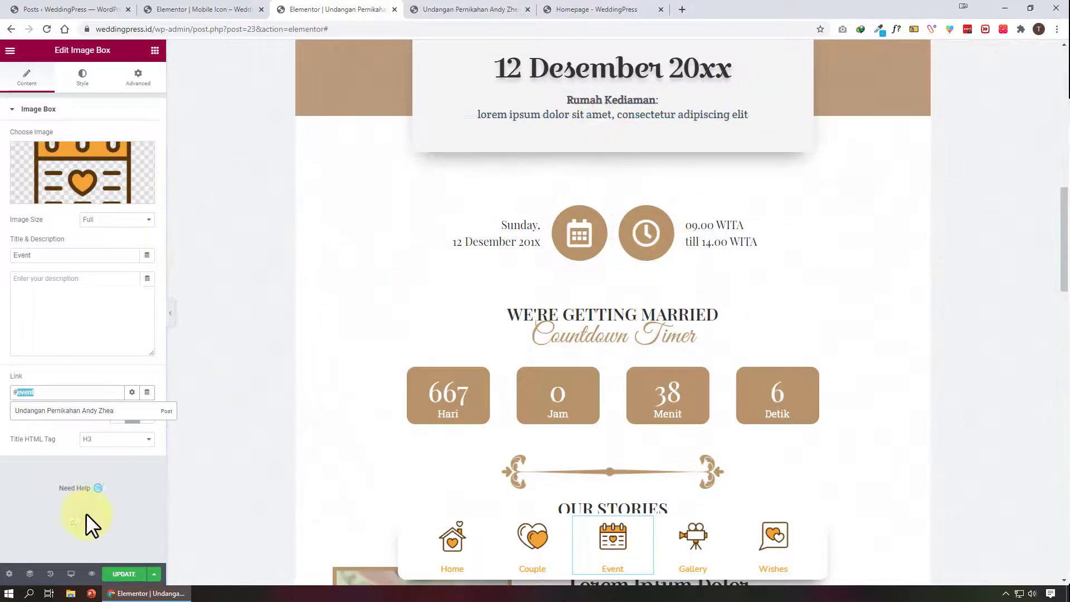
{"action": "left_click", "coordinate": [30, 573]}
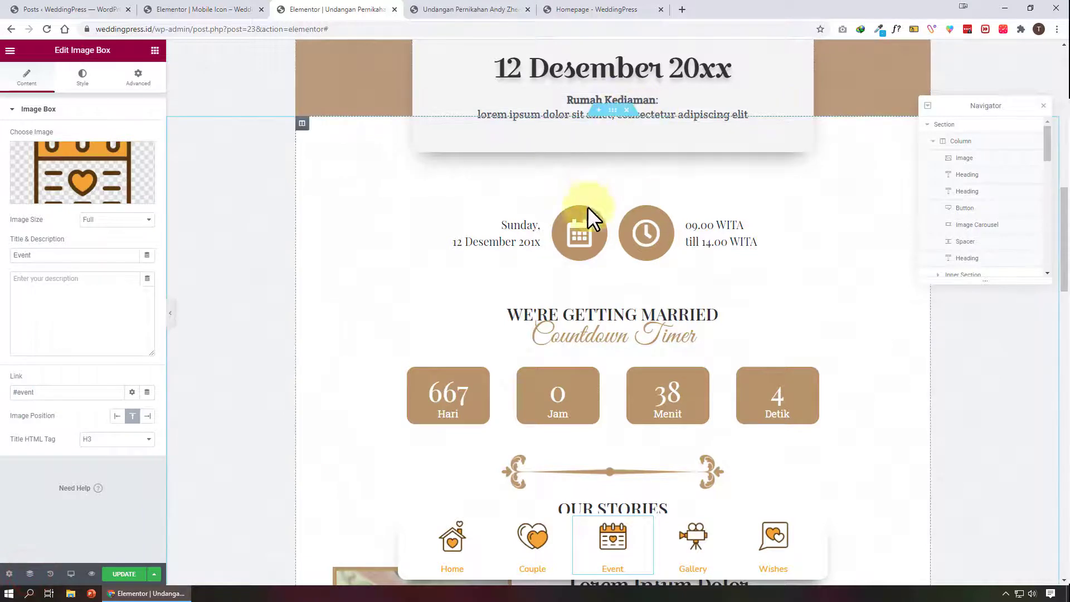
{"action": "left_click", "coordinate": [508, 227]}
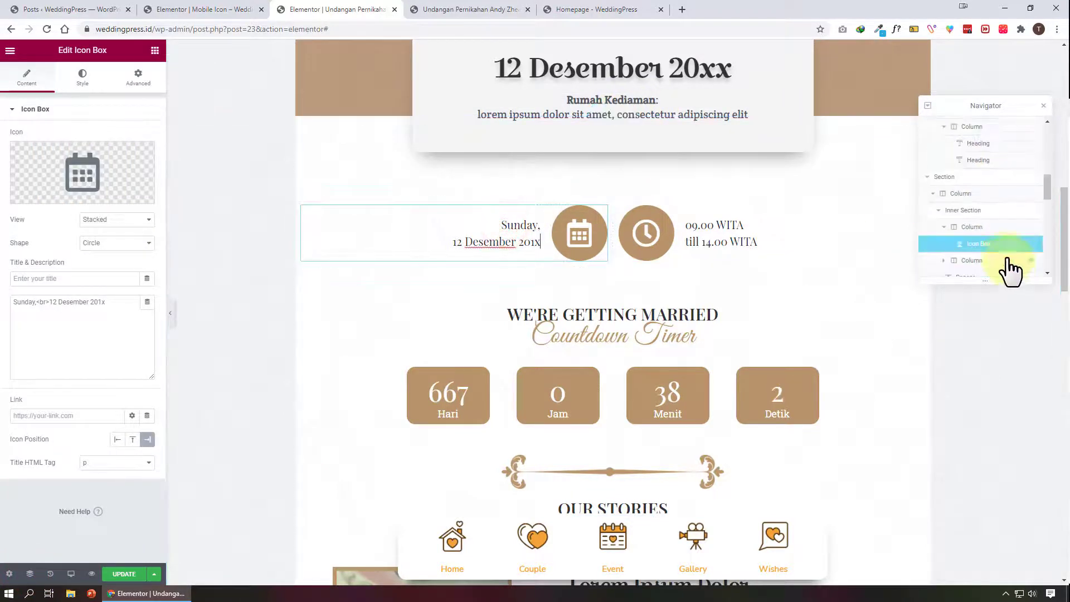
{"action": "left_click", "coordinate": [961, 141]}
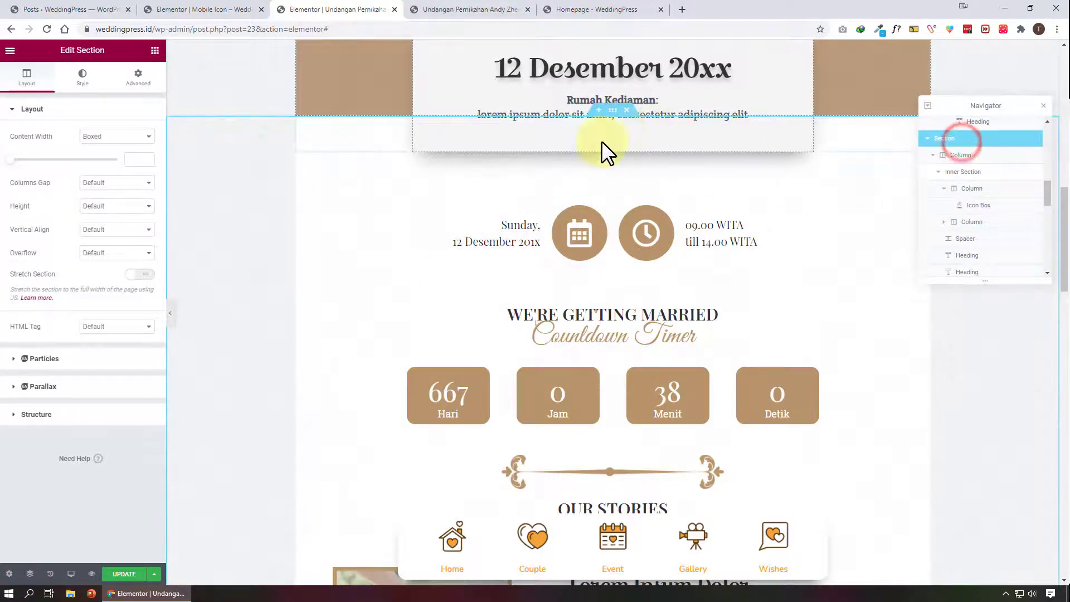
{"action": "left_click", "coordinate": [138, 79]}
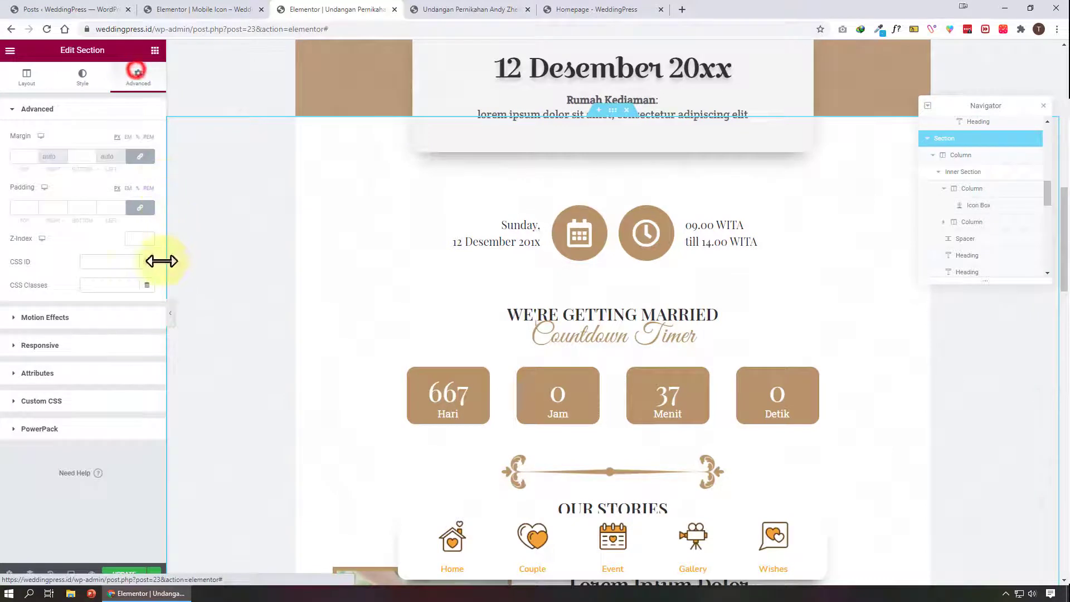
{"action": "left_click", "coordinate": [105, 263]}
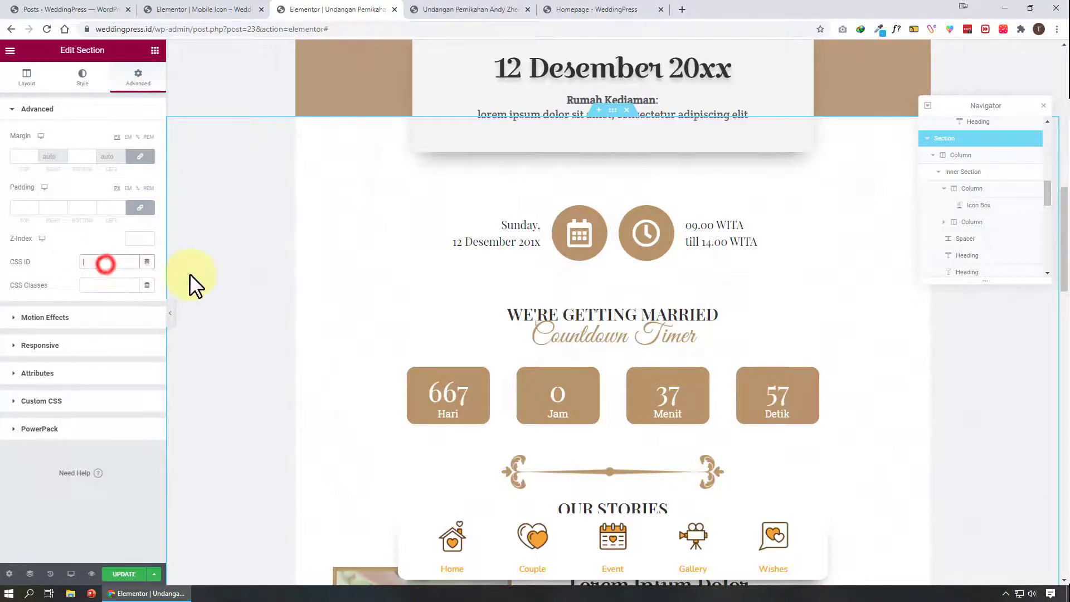
Copy the Gallery icon's link anchor and paste gallery as the CSS ID of the divider image above Our Stories
{"action": "left_click", "coordinate": [695, 539]}
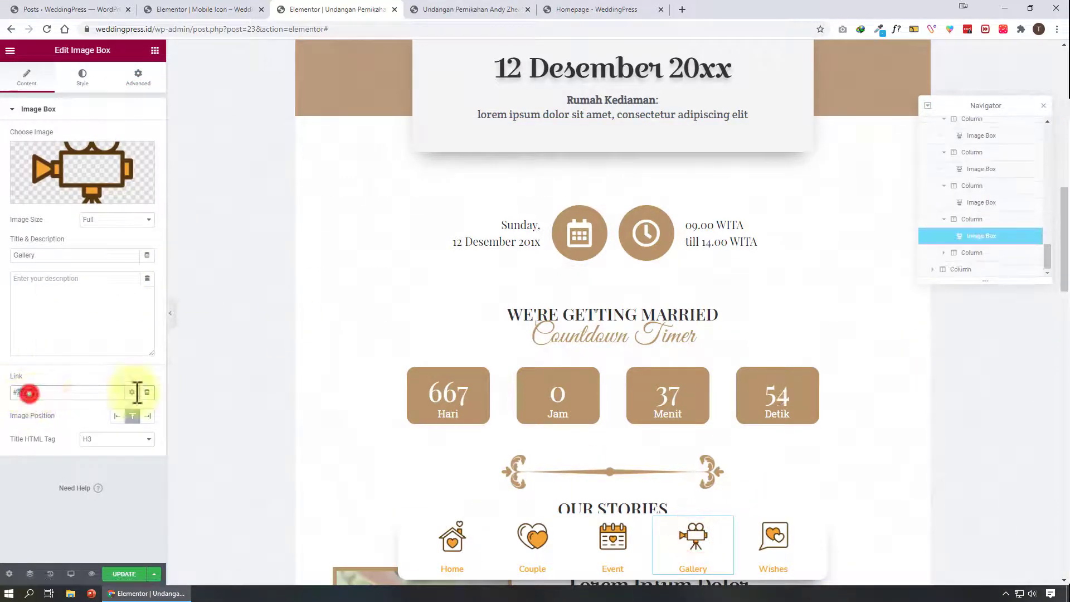
{"action": "scroll", "coordinate": [711, 357], "scroll_direction": "down", "scroll_amount": 5}
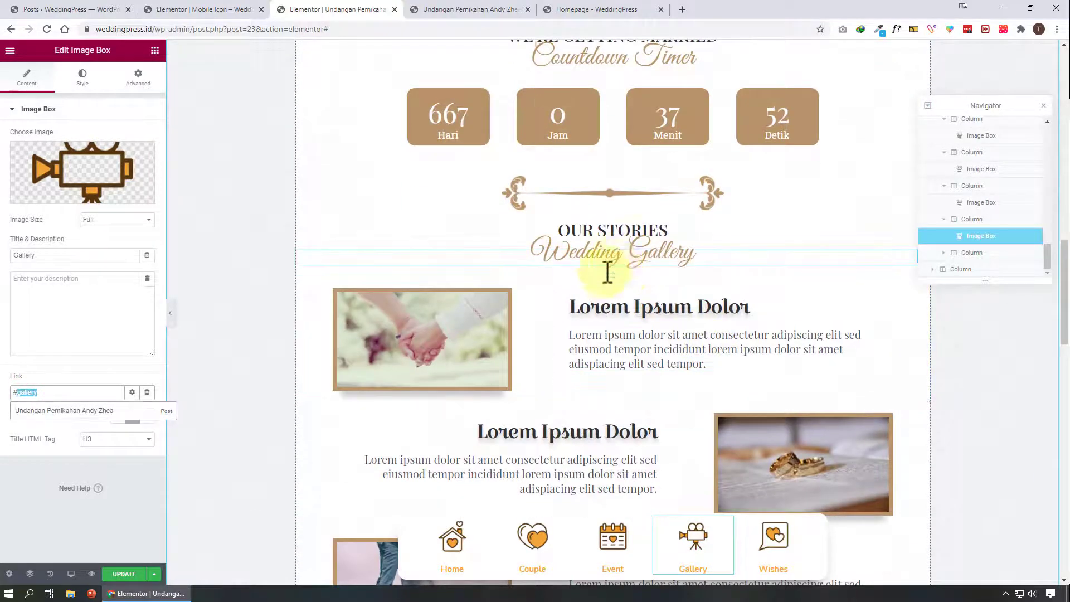
{"action": "left_click", "coordinate": [610, 193]}
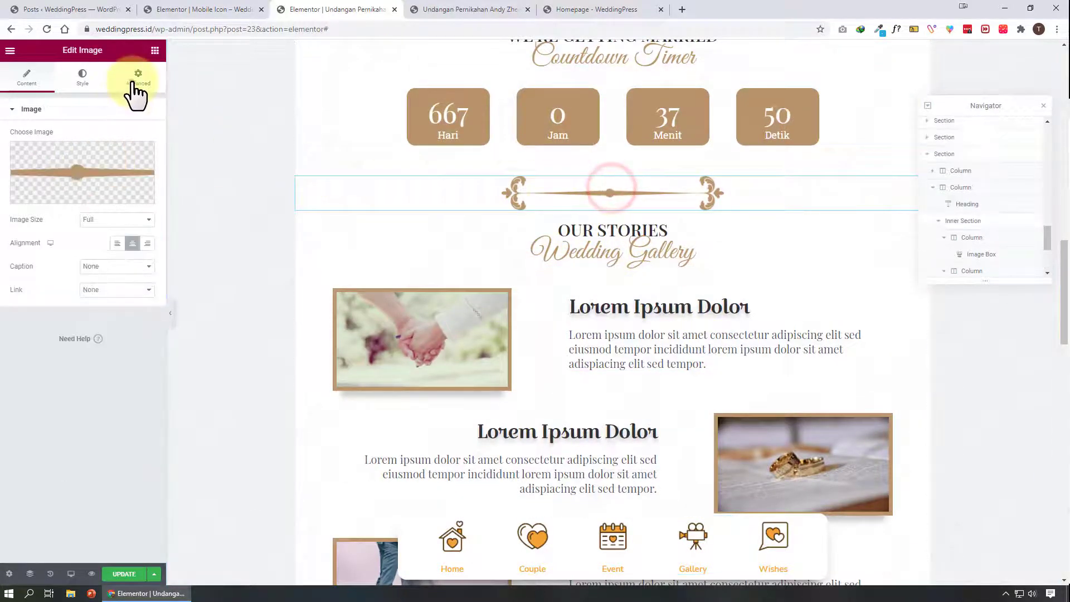
{"action": "left_click", "coordinate": [133, 81]}
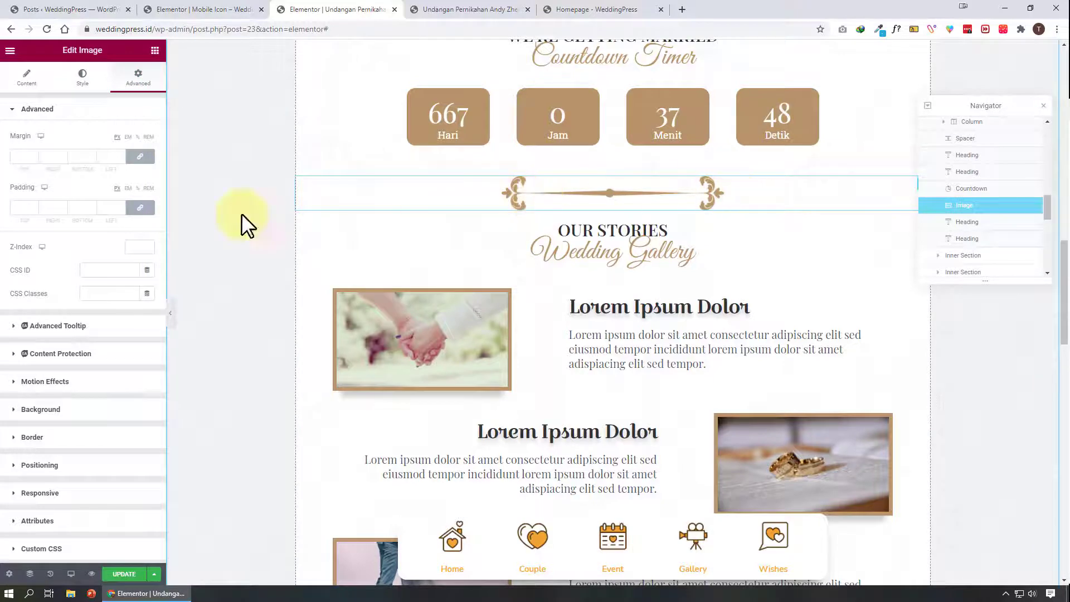
{"action": "left_click", "coordinate": [93, 270]}
{"action": "type", "text": "gallery"}
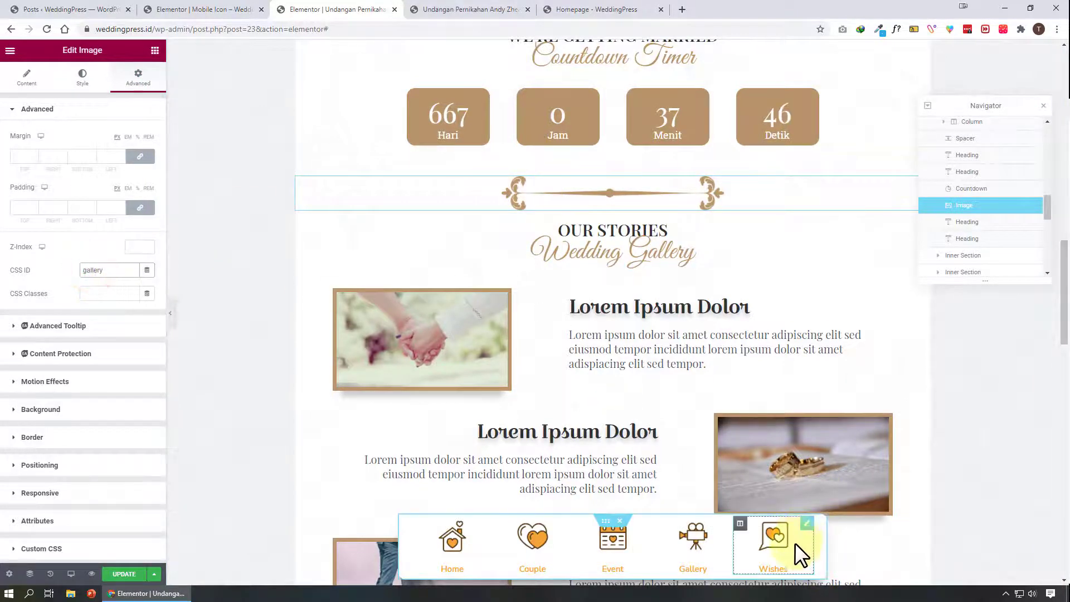
Copy the Wishes icon's link anchor, set the Kirimkan Pesan section's CSS ID to wishes, and update the page
{"action": "left_click", "coordinate": [804, 541]}
{"action": "left_click_drag", "start_coordinate": [21, 392], "coordinate": [133, 387]}
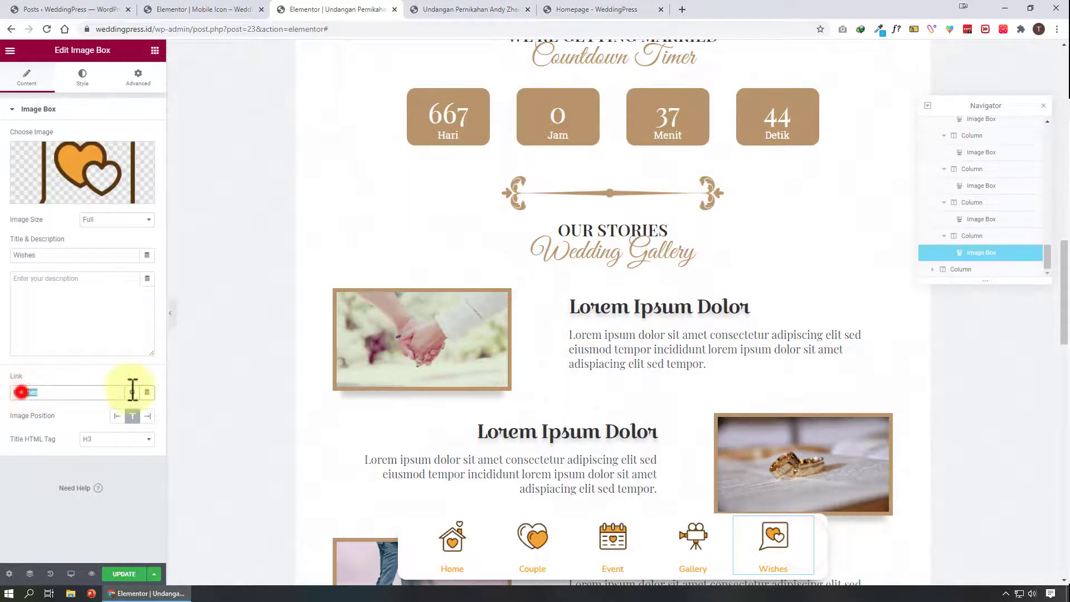
{"action": "scroll", "coordinate": [544, 346], "scroll_direction": "down", "scroll_amount": 15}
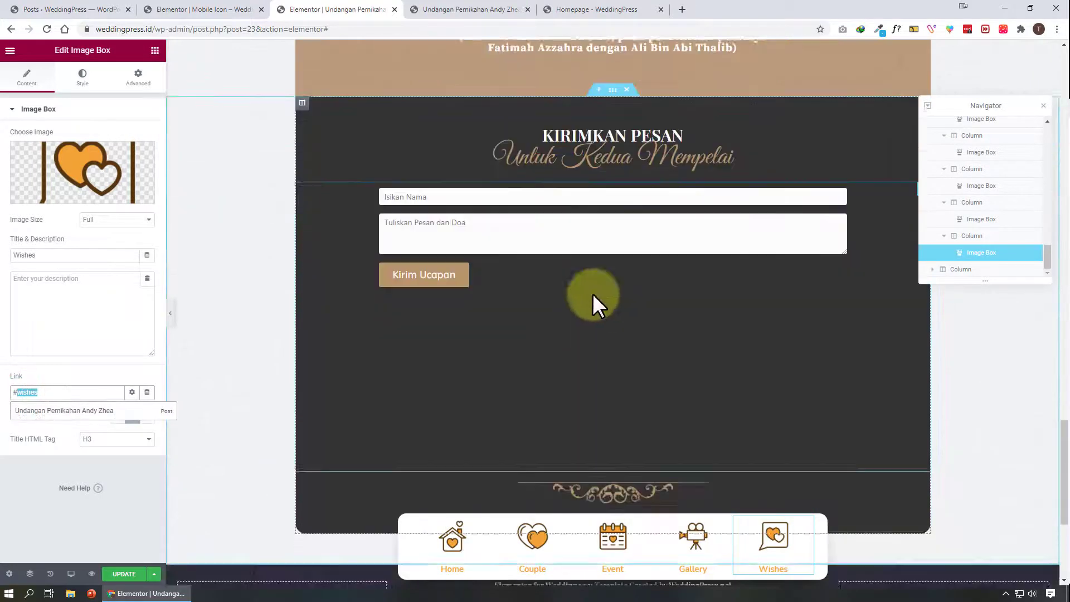
{"action": "left_click", "coordinate": [612, 89]}
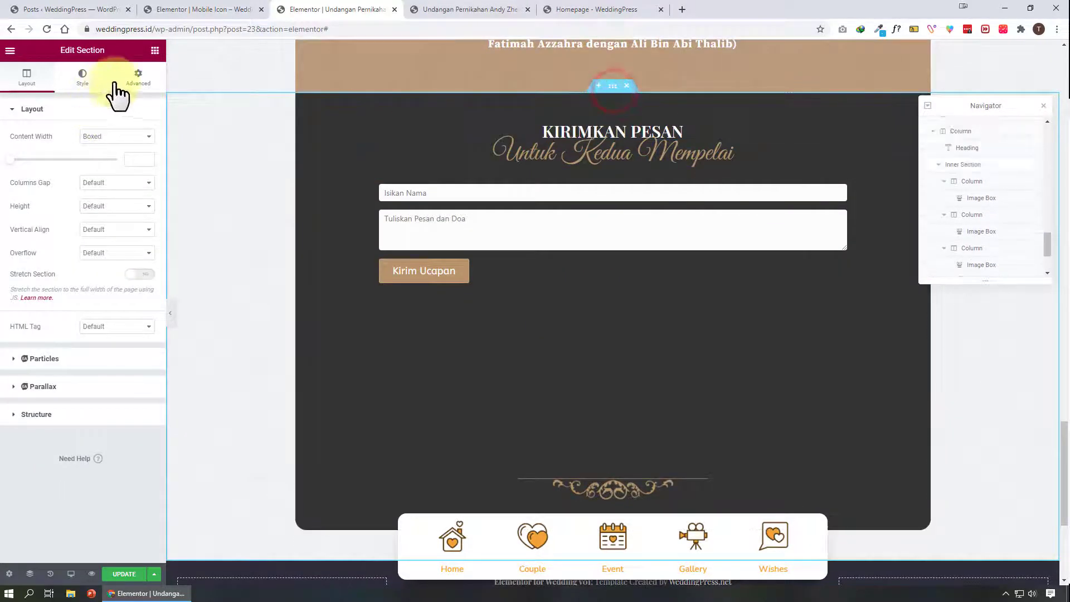
{"action": "left_click", "coordinate": [138, 77]}
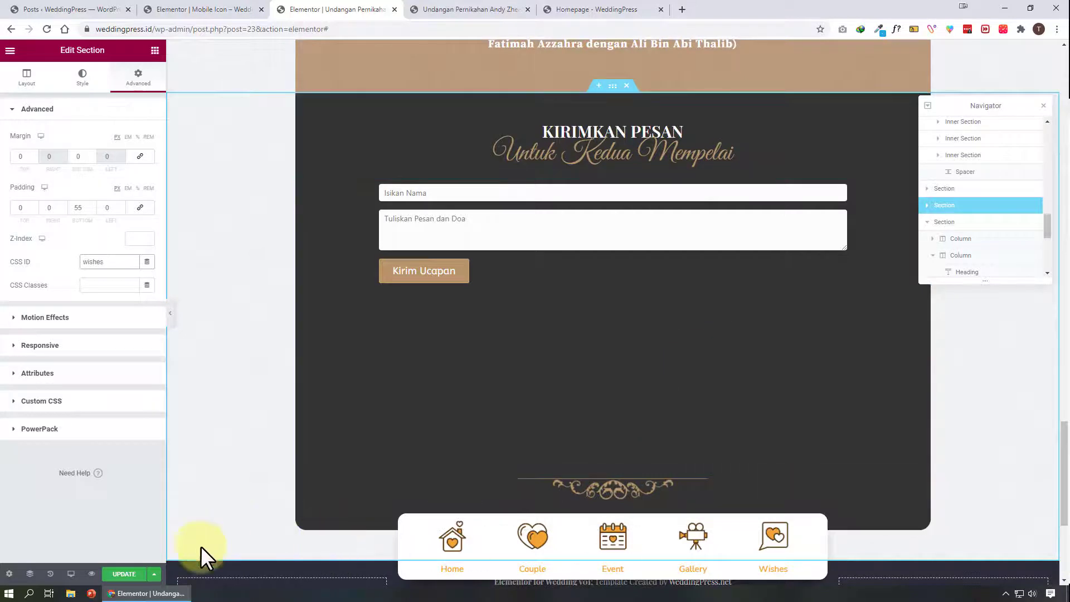
{"action": "left_click", "coordinate": [130, 580]}
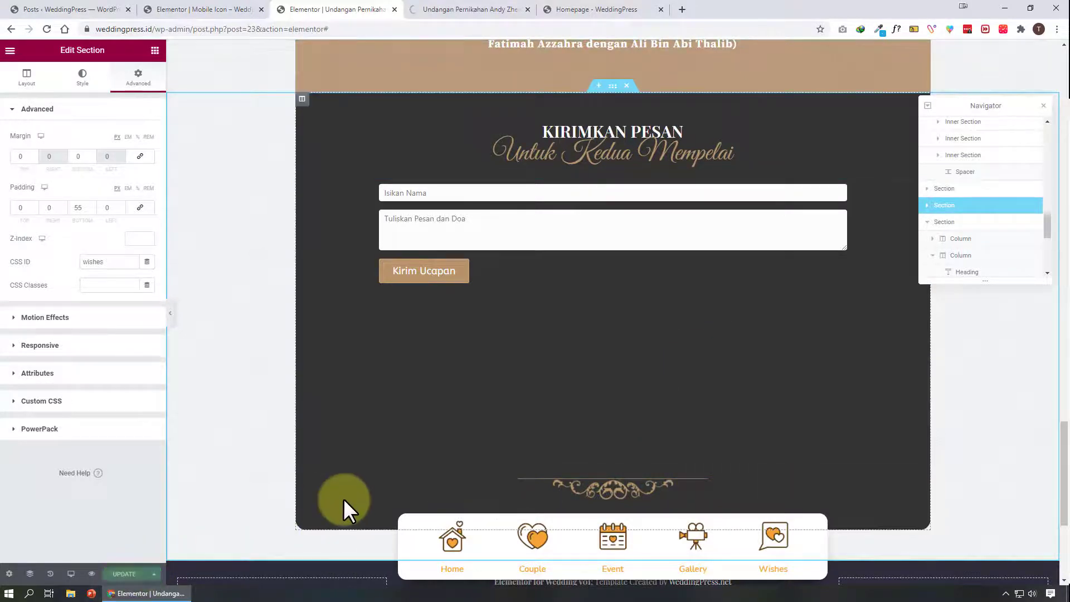
Test each menu icon's anchor link on the preview page
{"action": "left_click", "coordinate": [446, 9]}
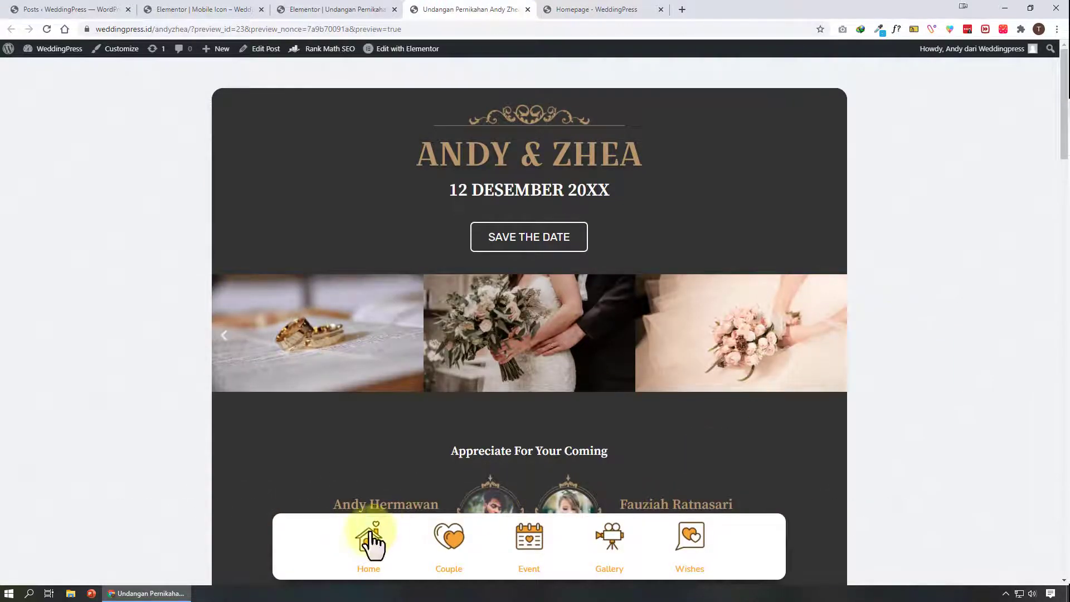
{"action": "left_click", "coordinate": [444, 533]}
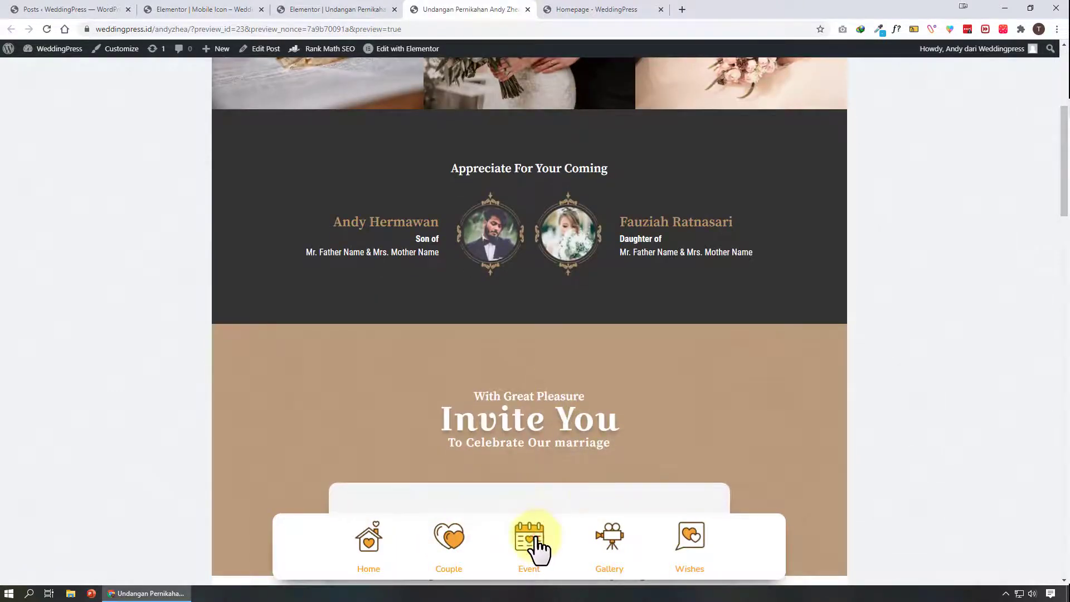
{"action": "left_click", "coordinate": [534, 538]}
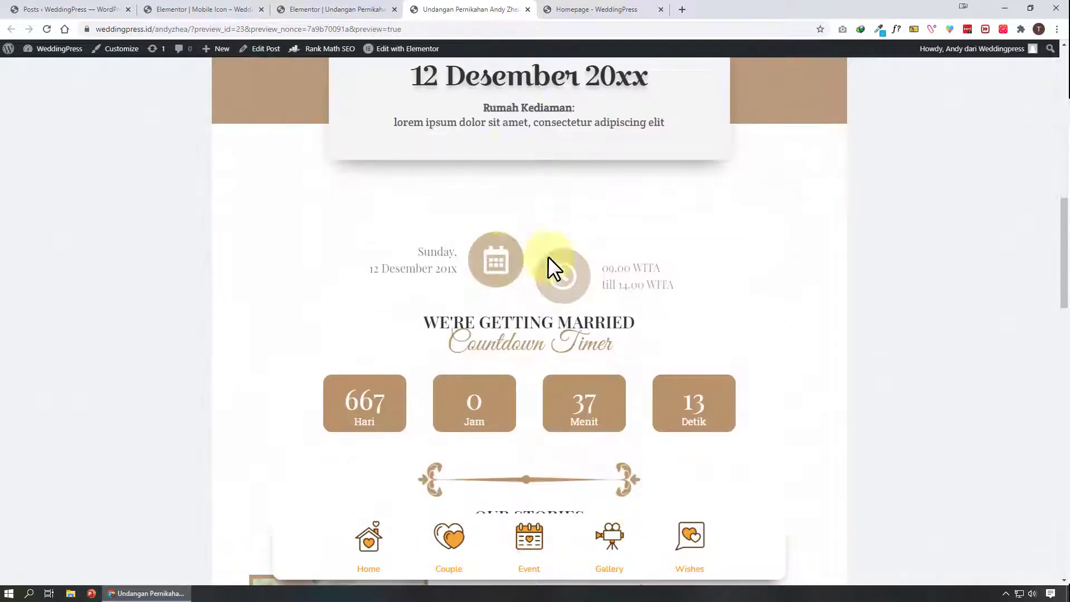
{"action": "left_click", "coordinate": [617, 540]}
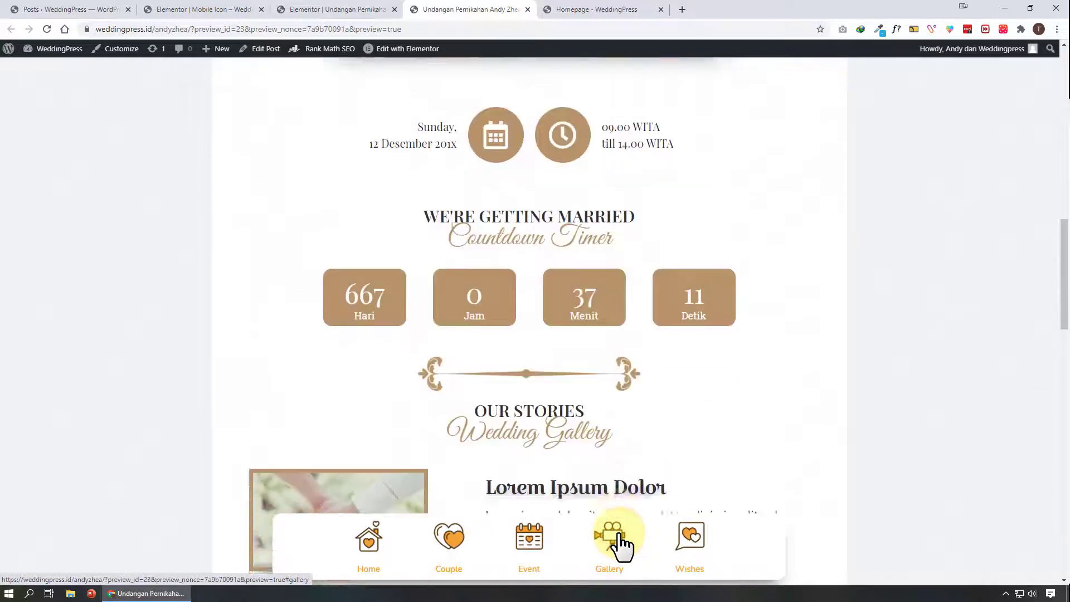
{"action": "left_click", "coordinate": [691, 540]}
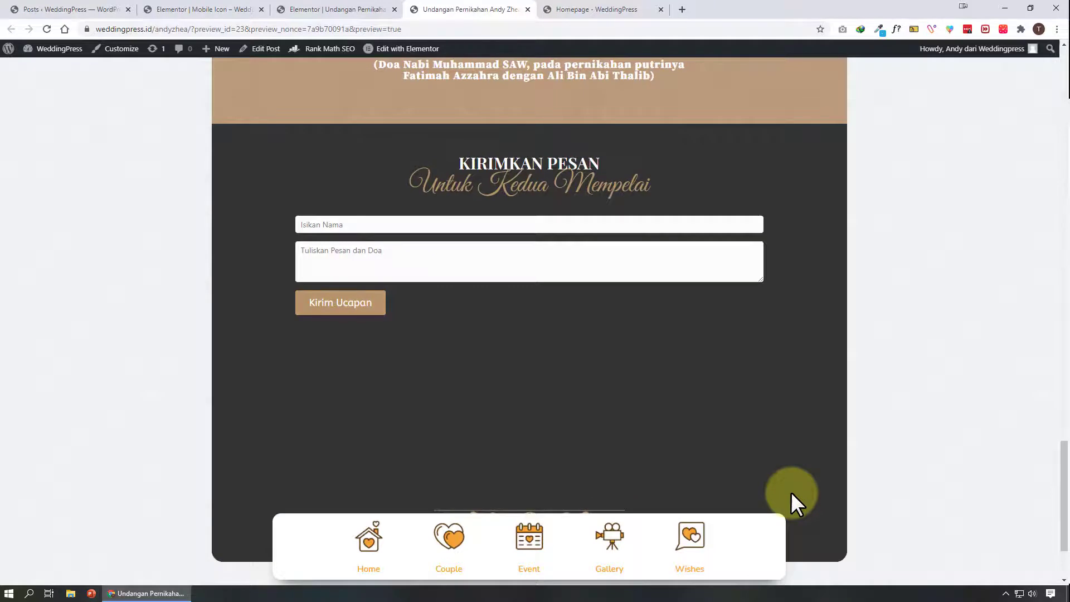
Test the menu icons' anchor links again in the responsive mobile device view
{"action": "key", "text": "ctrl+shift+i"}
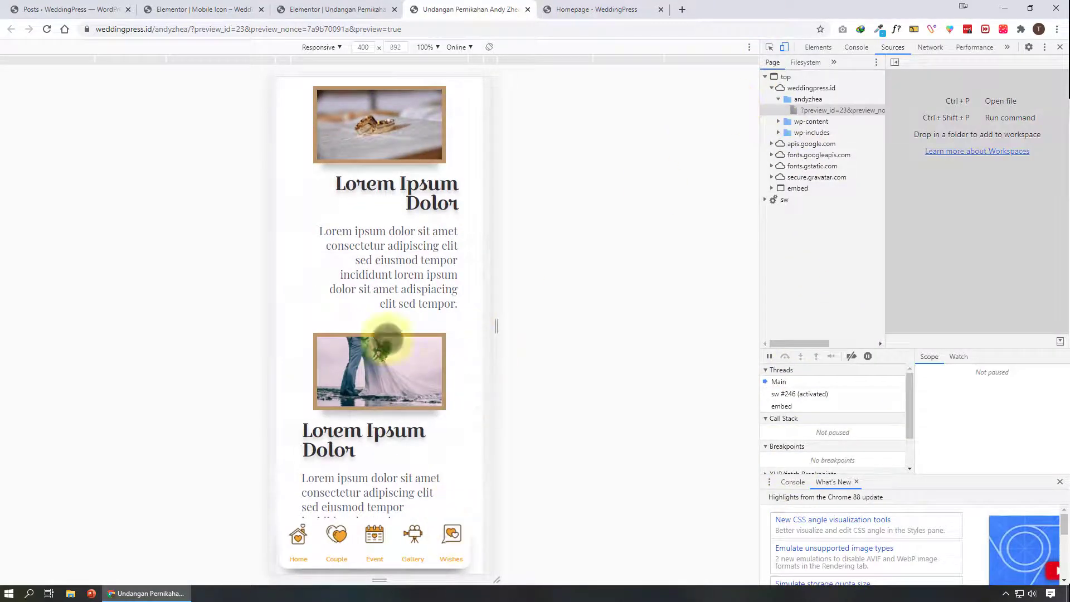
{"action": "scroll", "coordinate": [393, 313], "scroll_direction": "up", "scroll_amount": 20}
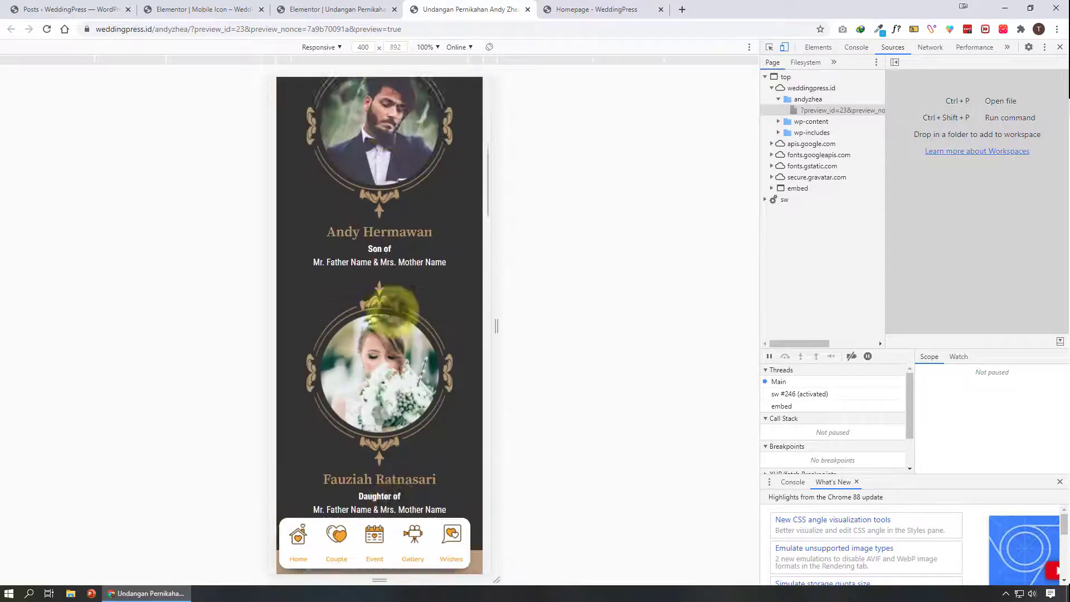
{"action": "scroll", "coordinate": [395, 312], "scroll_direction": "up", "scroll_amount": 2}
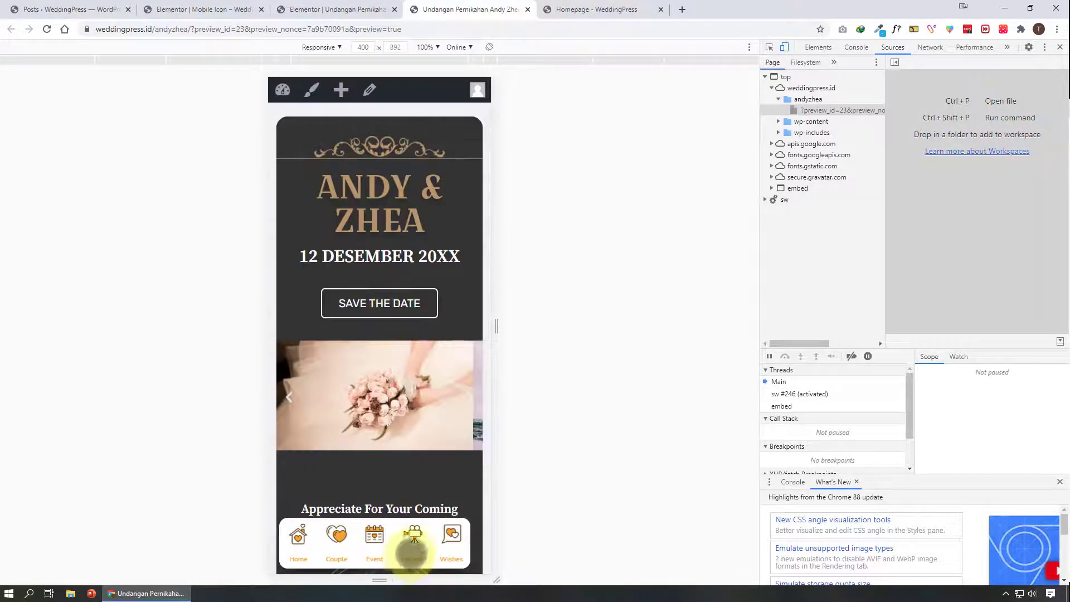
{"action": "left_click", "coordinate": [451, 533]}
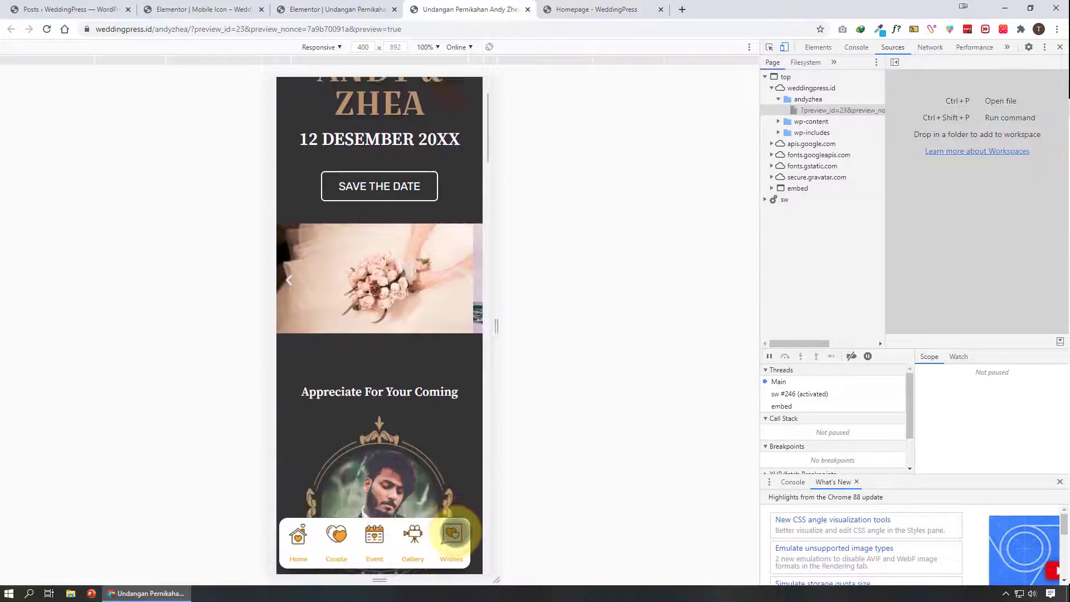
{"action": "left_click", "coordinate": [414, 533]}
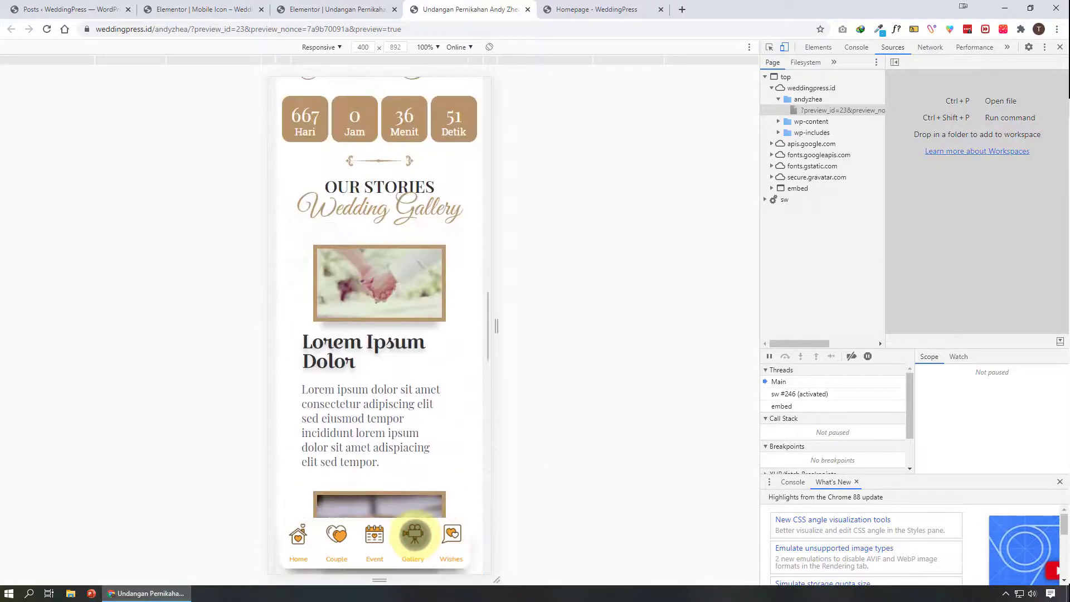
{"action": "left_click", "coordinate": [375, 535]}
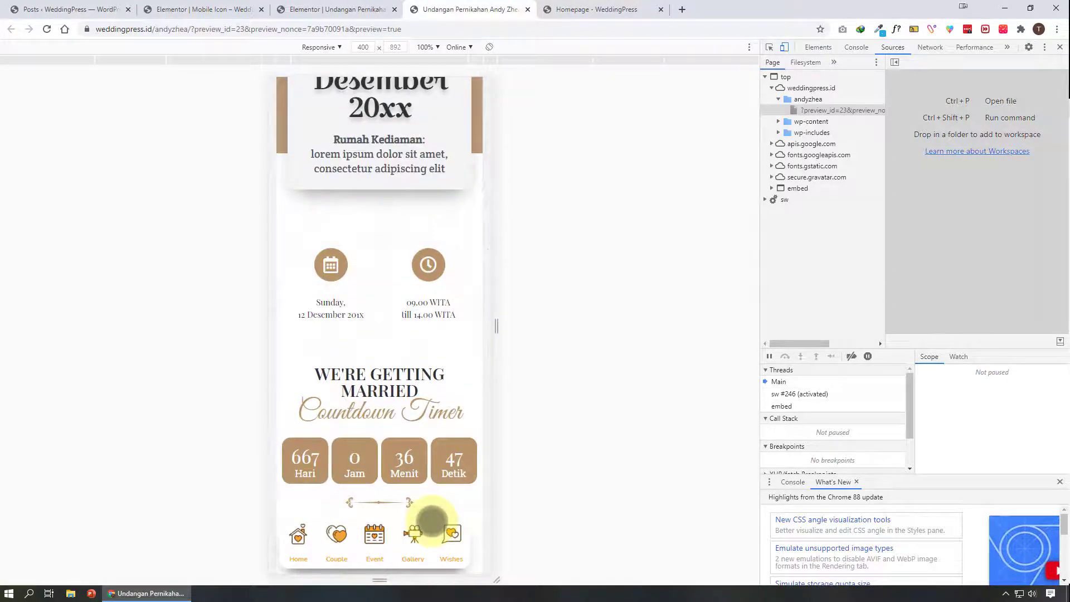
{"action": "left_click", "coordinate": [336, 535]}
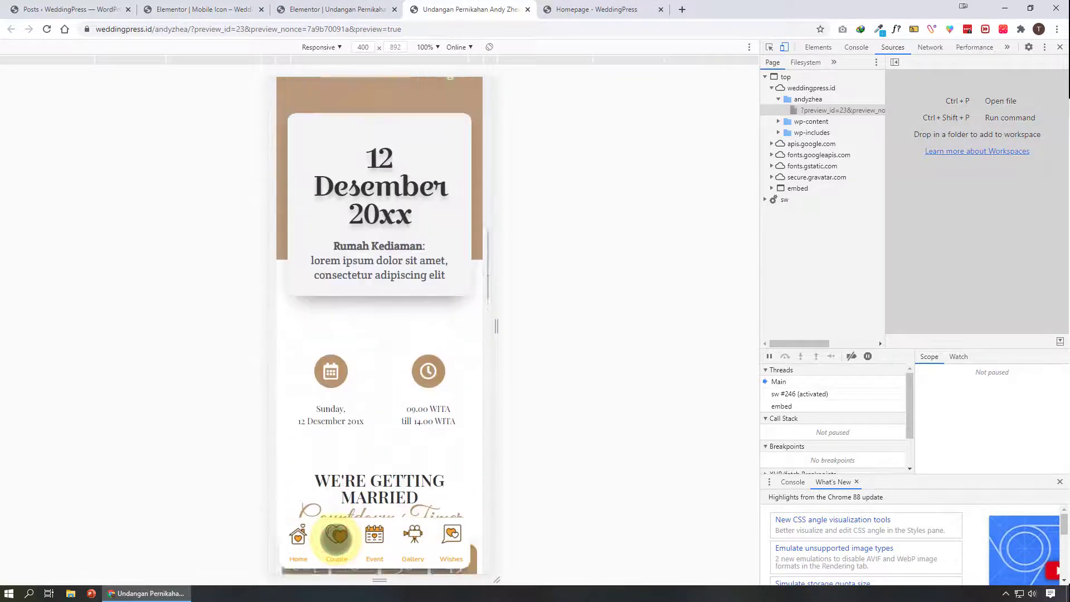
{"action": "left_click", "coordinate": [298, 535]}
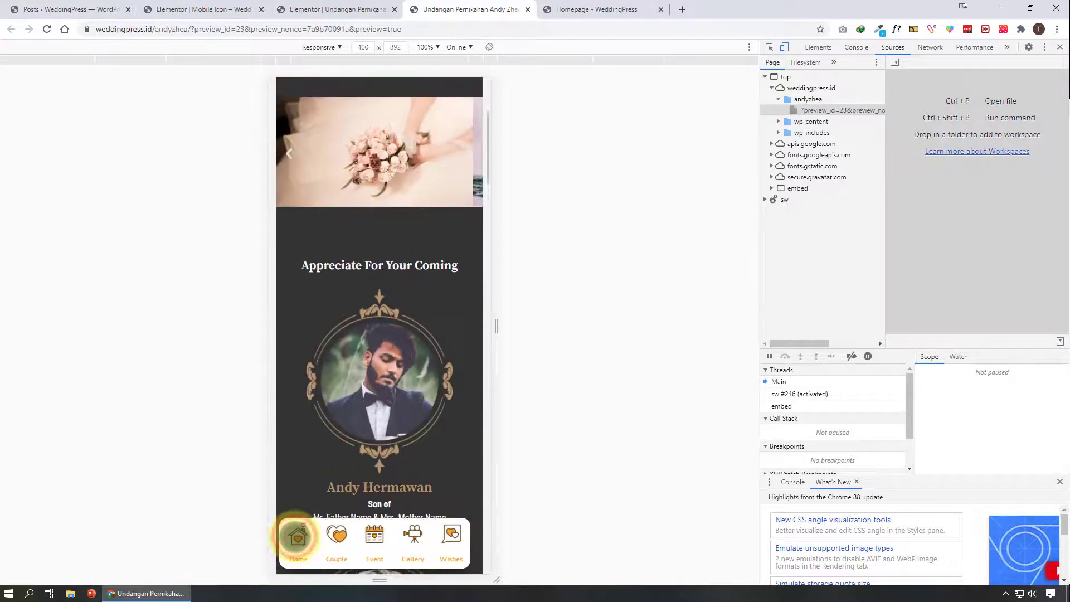
{"action": "left_click", "coordinate": [206, 9]}
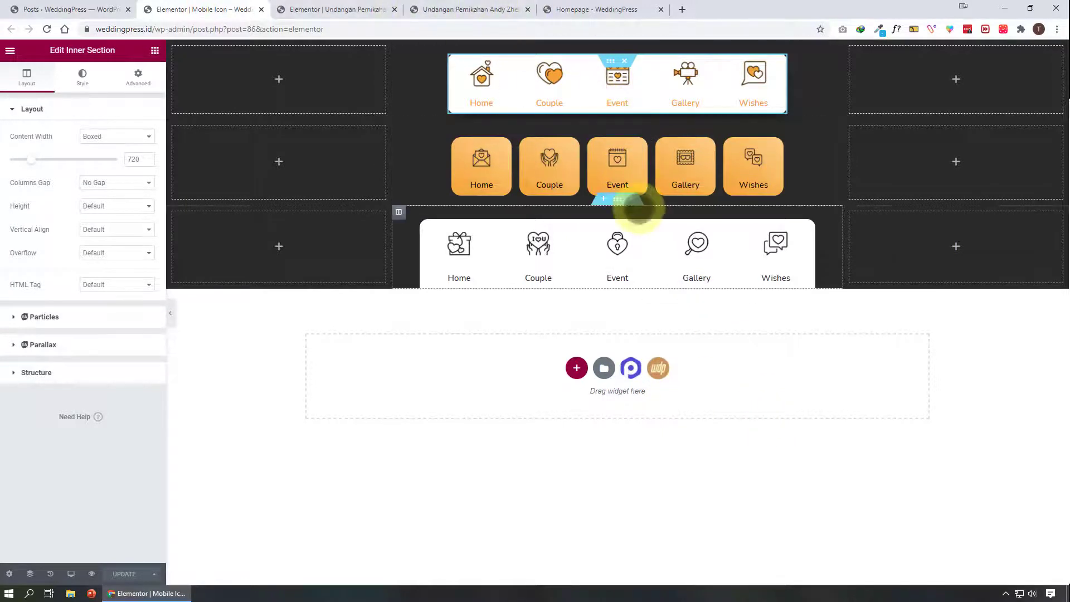
{"action": "left_click", "coordinate": [611, 127]}
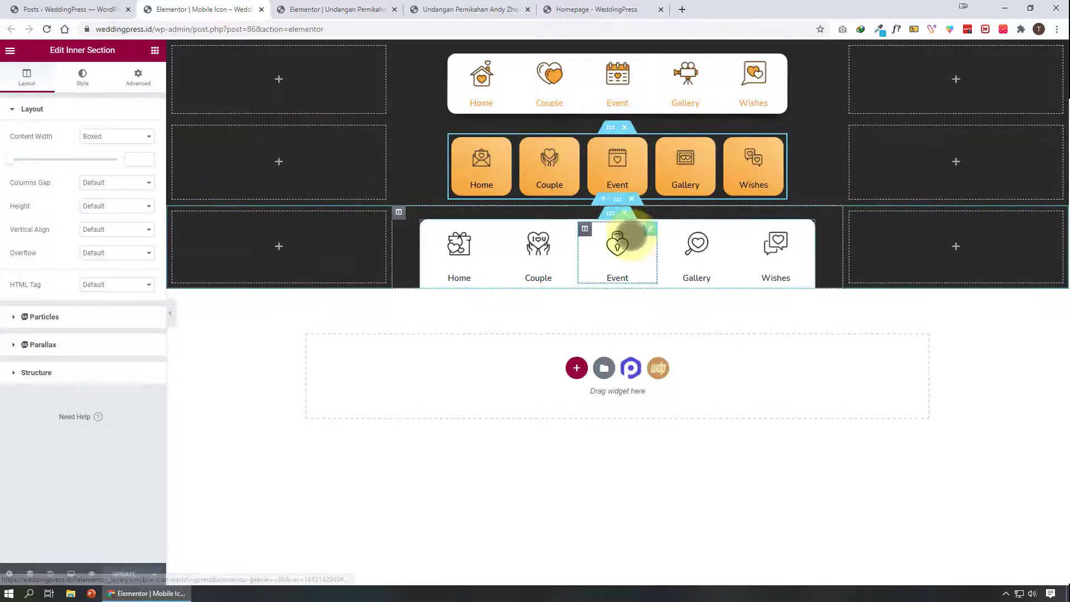
{"action": "left_click", "coordinate": [483, 8]}
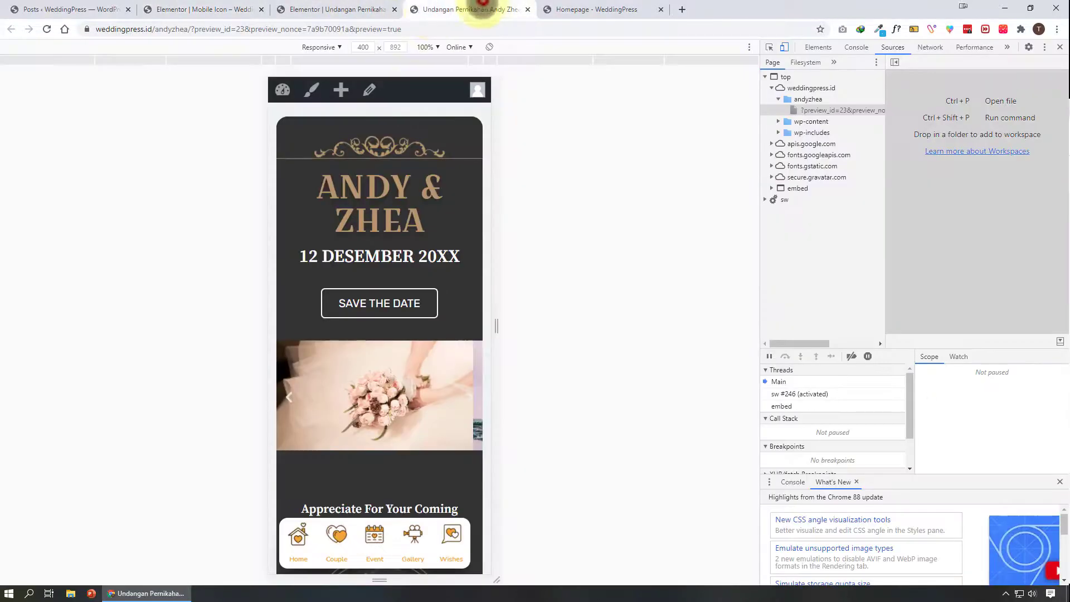
Delete the footer credit heading above the mobile icon menu, then hide the editor panel to preview the footer
{"action": "left_click", "coordinate": [373, 8]}
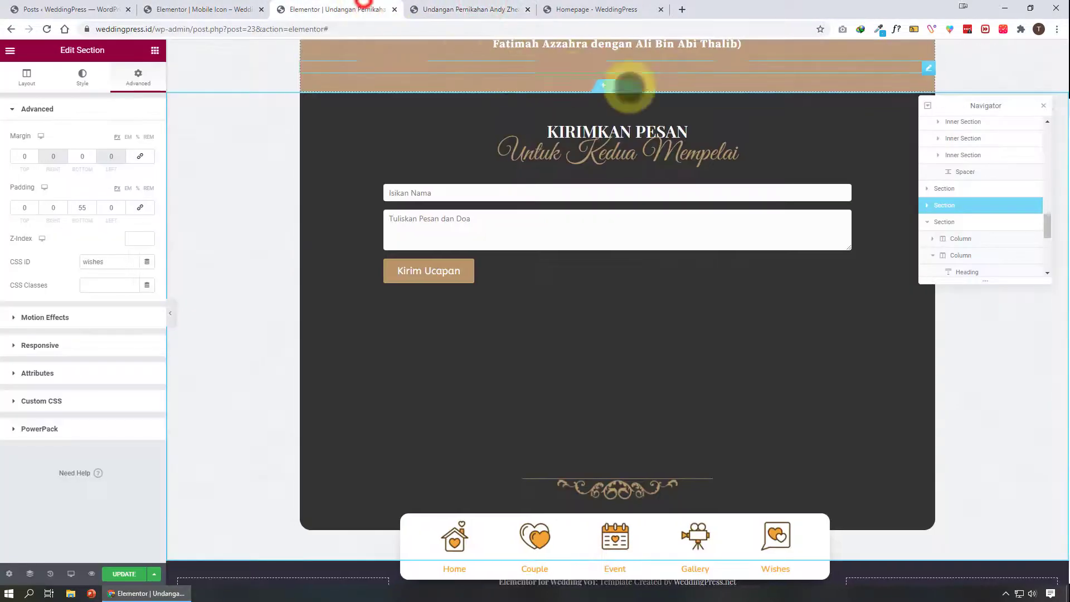
{"action": "scroll", "coordinate": [501, 518], "scroll_direction": "down", "scroll_amount": 3}
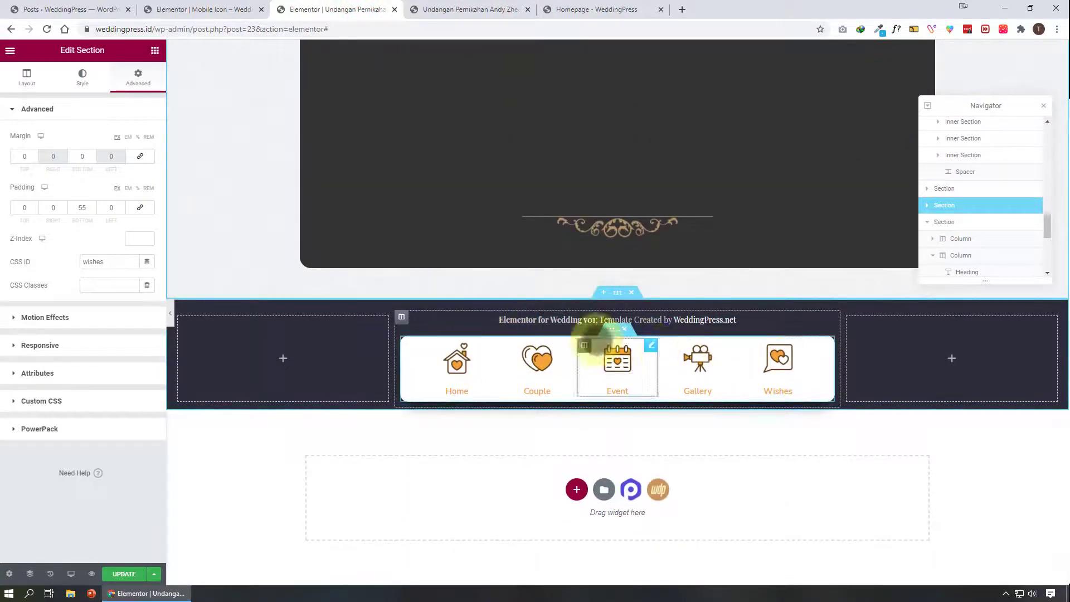
{"action": "left_click", "coordinate": [761, 323]}
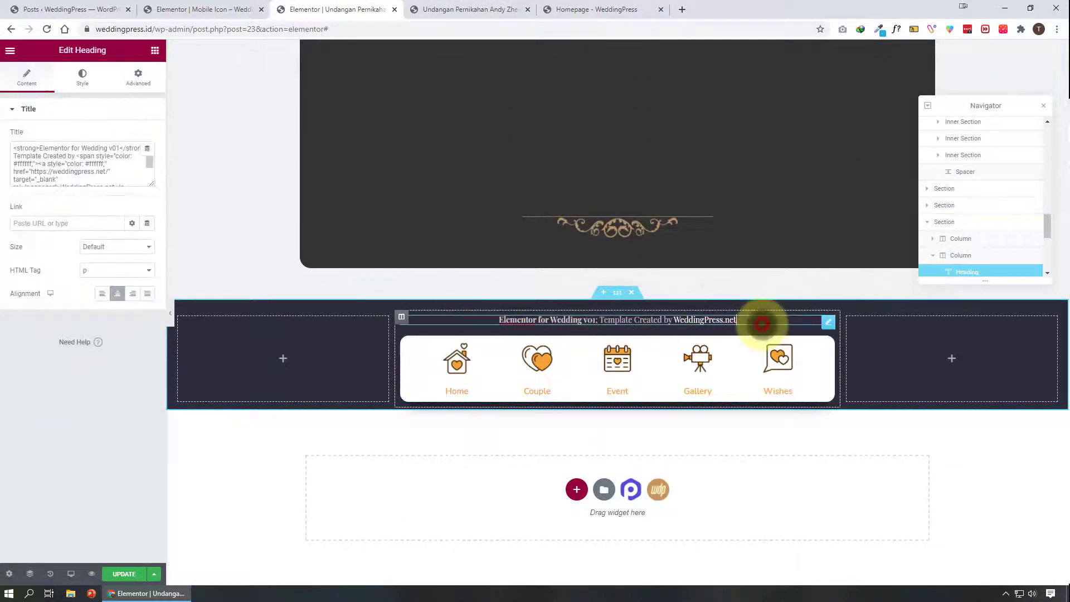
{"action": "right_click", "coordinate": [768, 325]}
{"action": "left_click", "coordinate": [811, 484]}
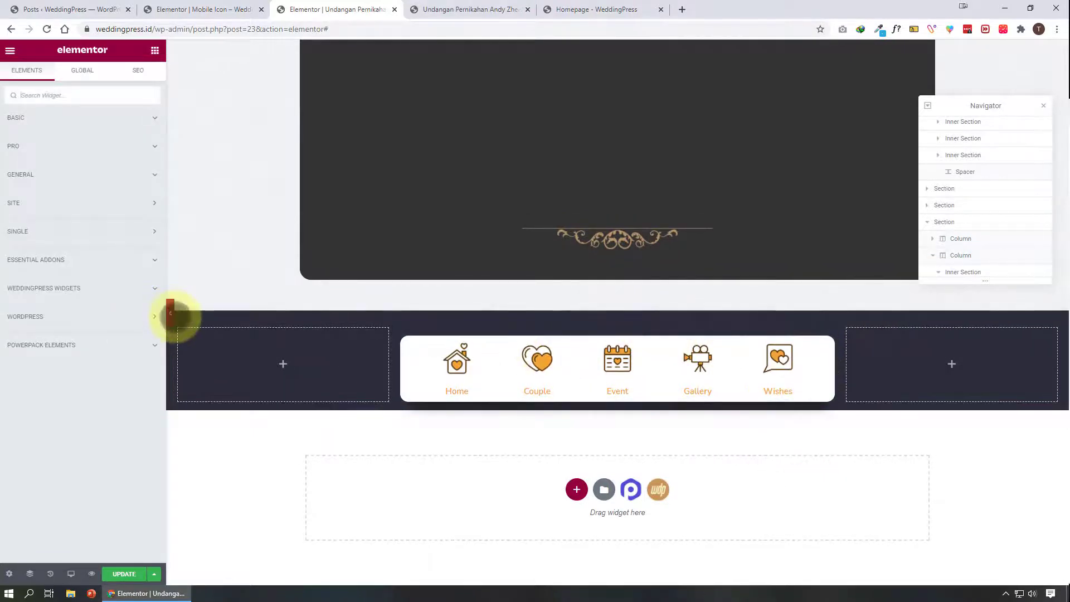
{"action": "left_click", "coordinate": [170, 313]}
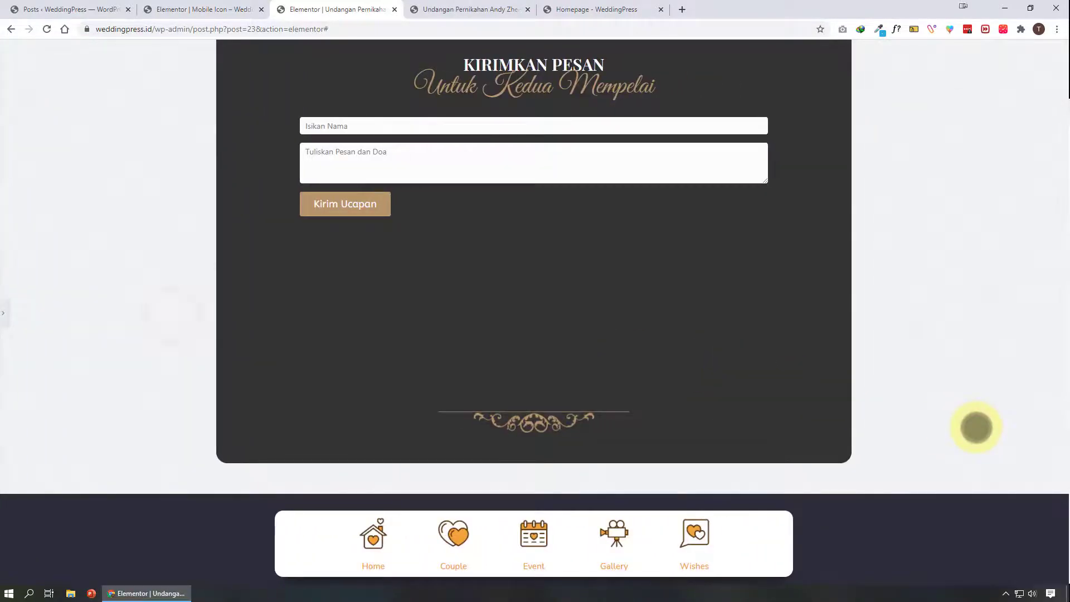